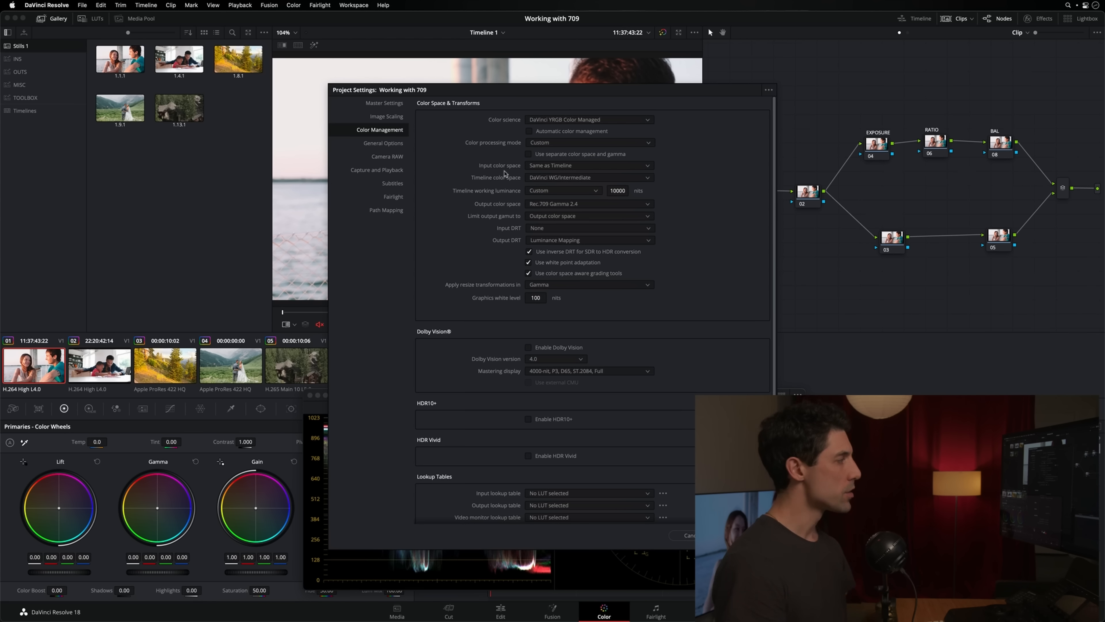
Leave the project settings without changes and turn off Bypass Color Management for all five clips
click(695, 535)
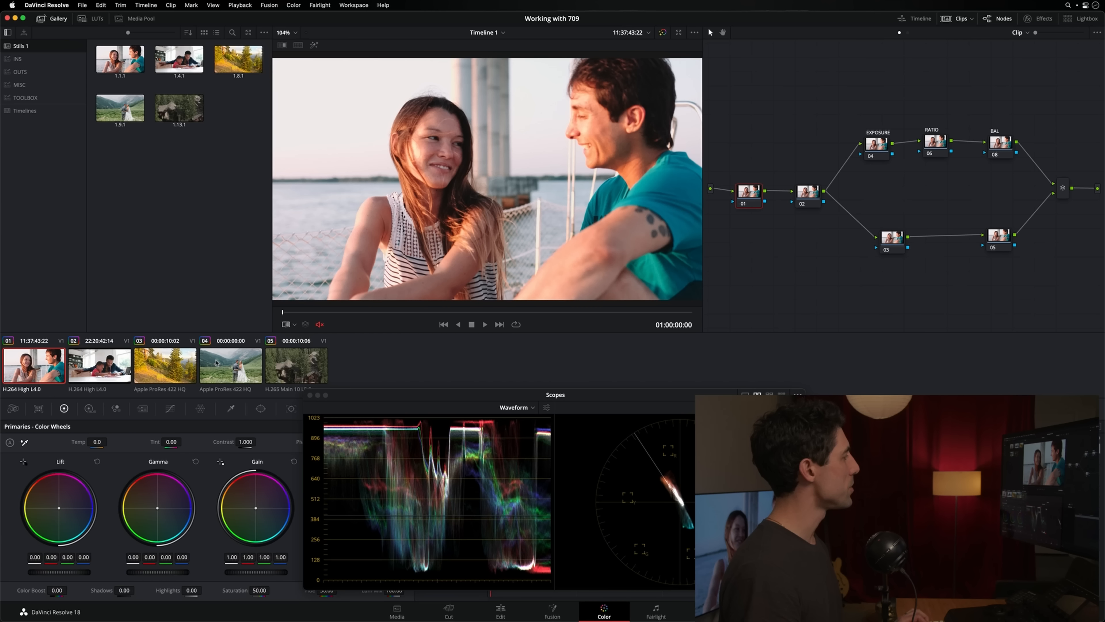
shift+click(296, 364)
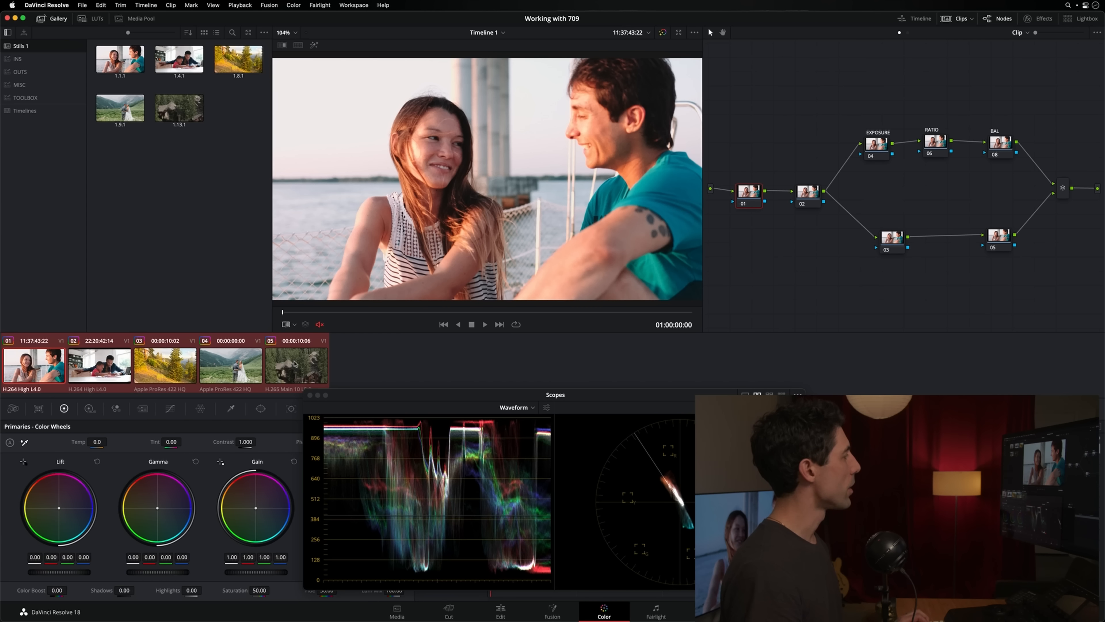
right_click(36, 367)
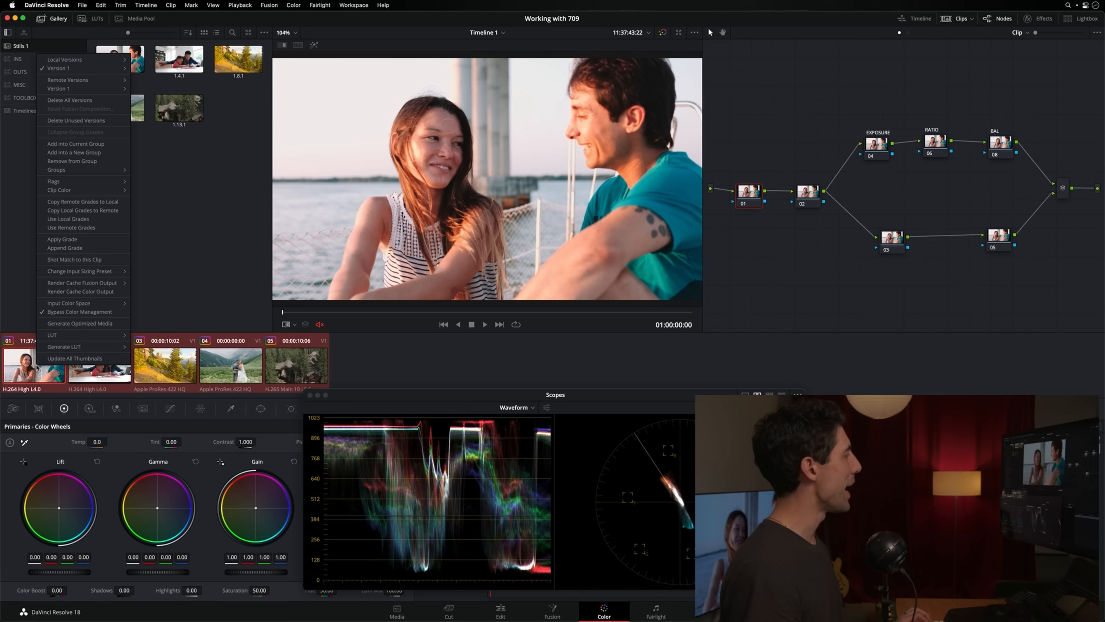
click(88, 311)
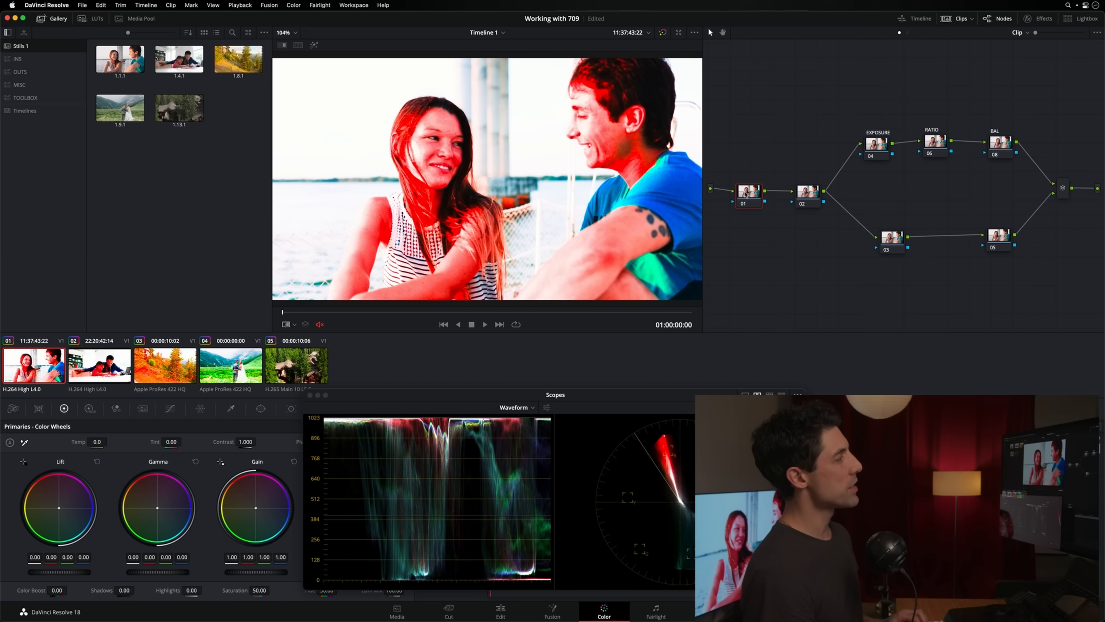
Add the Color Space Transform effect to node 01 of the first clip
drag(748, 194, 751, 193)
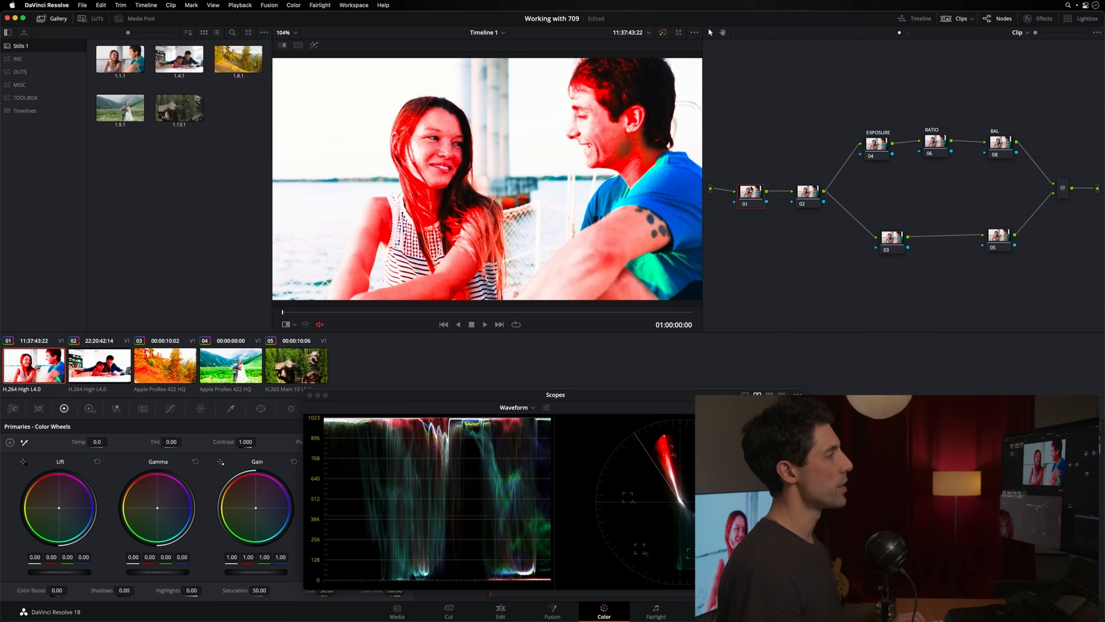
click(1044, 18)
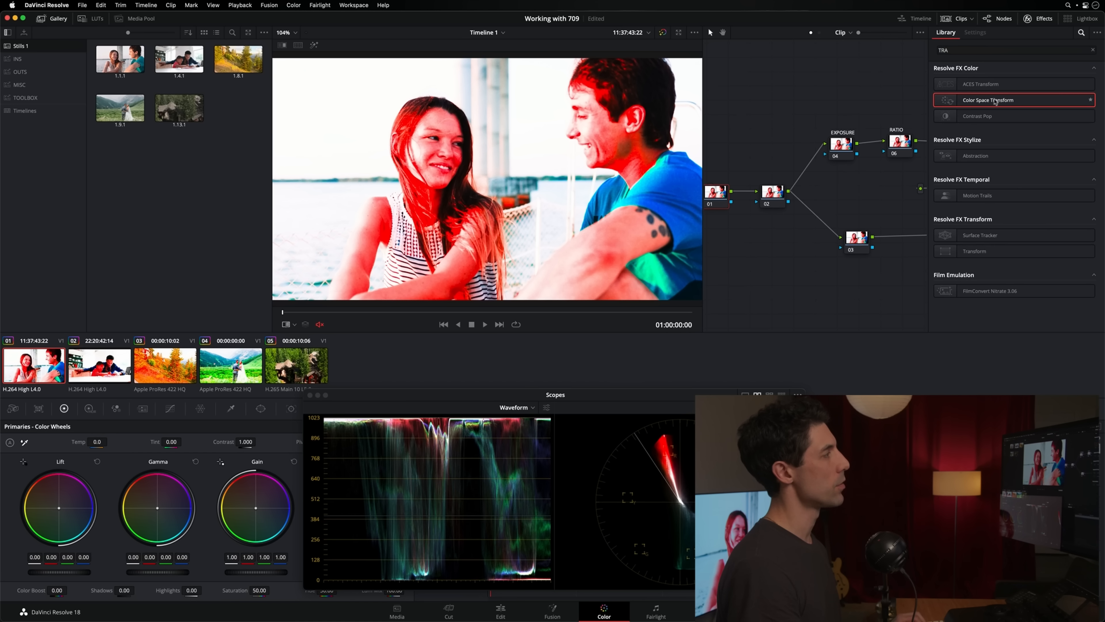
drag(1044, 100, 722, 198)
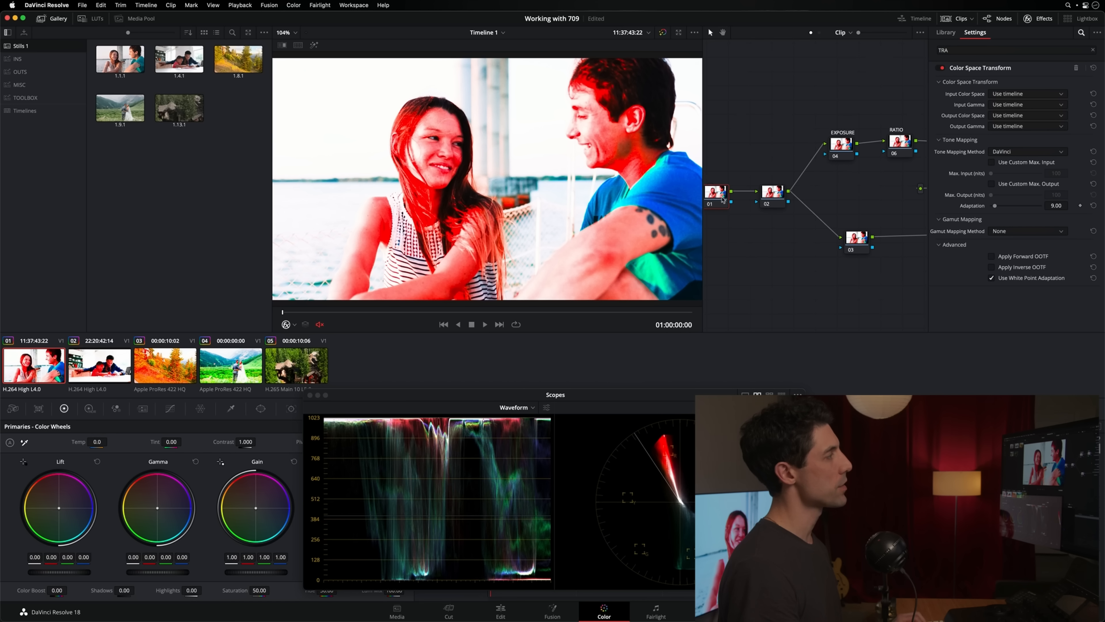
Set the Color Space Transform's input color space to Rec.709 and its input gamma to Gamma 2.4
click(1034, 93)
click(1032, 96)
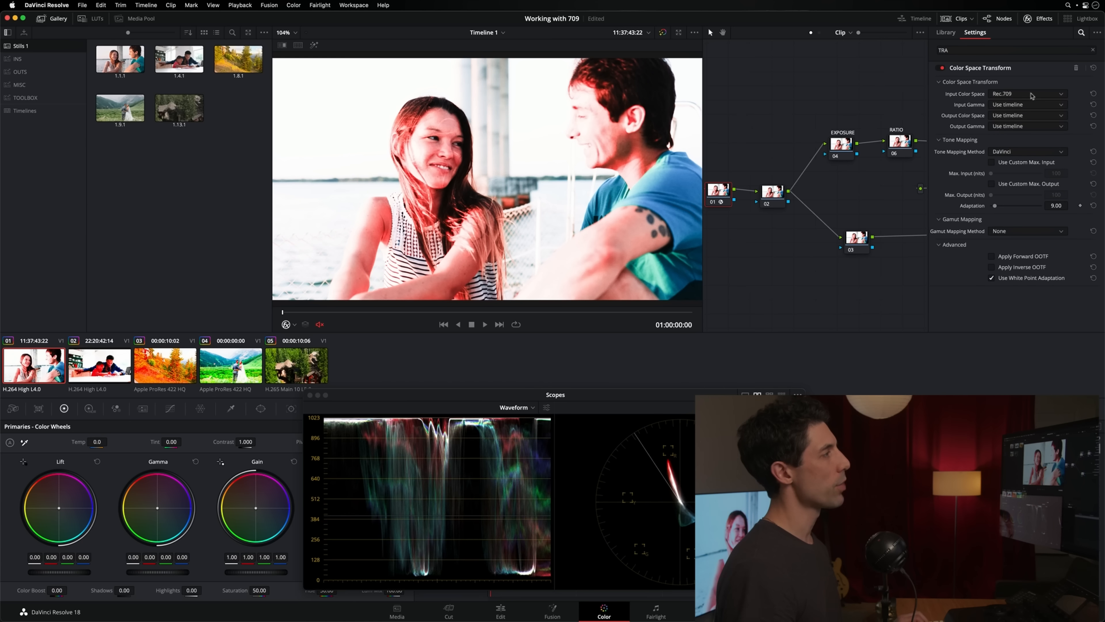
click(1020, 104)
click(1007, 201)
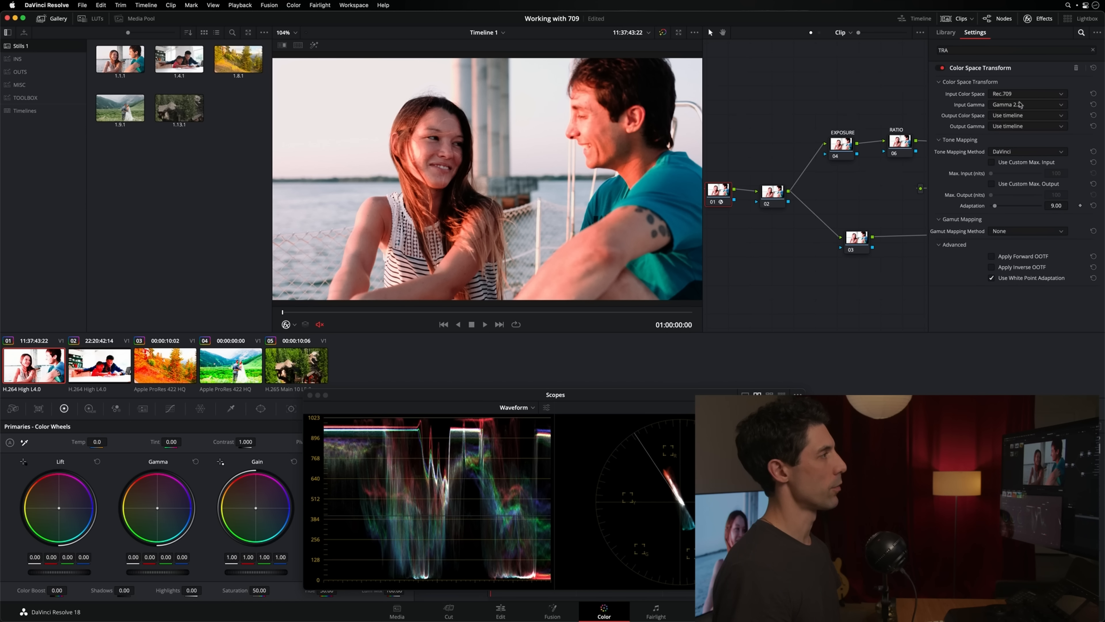
click(1049, 105)
scroll(1014, 174, down, 2)
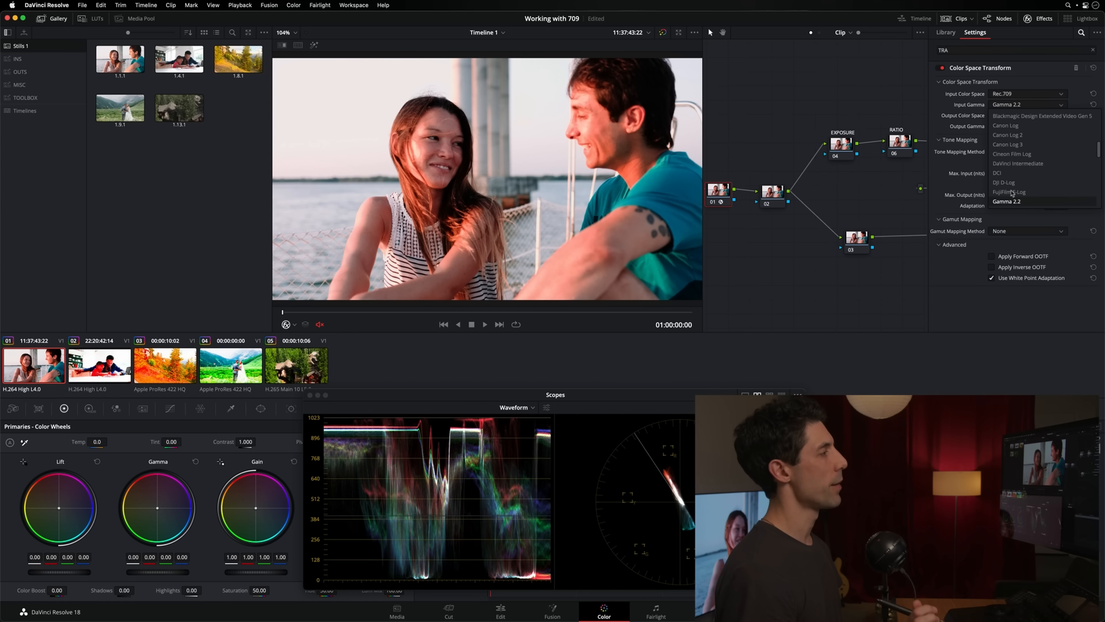
click(1009, 192)
Set the transform's output color space to DaVinci Wide Gamut and its output gamma to DaVinci Intermediate
click(1030, 115)
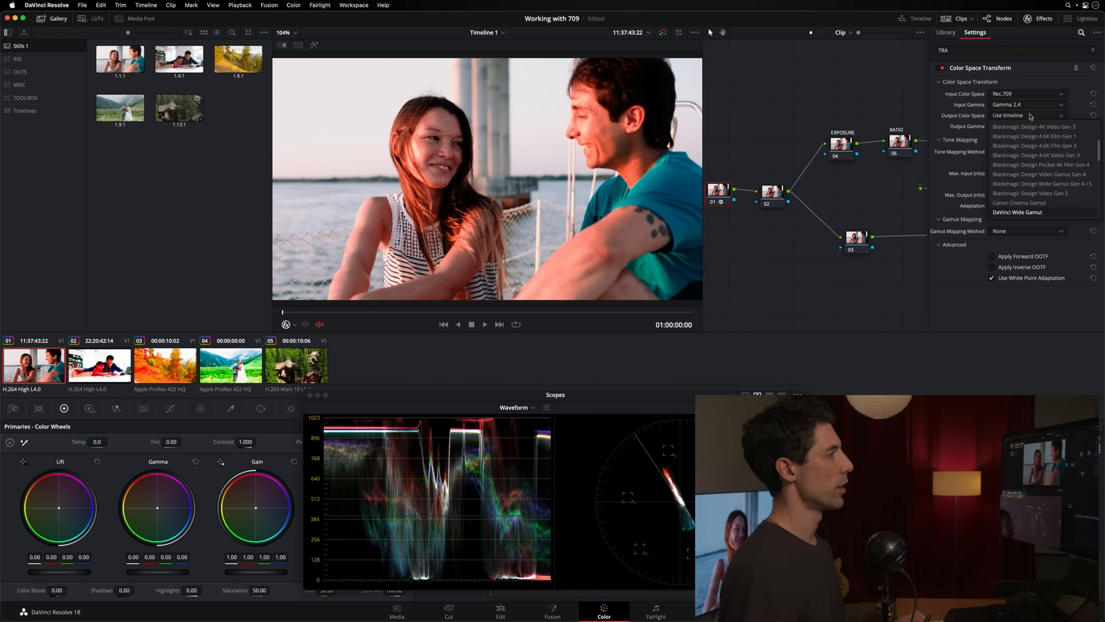
click(1018, 131)
click(1021, 126)
click(1014, 144)
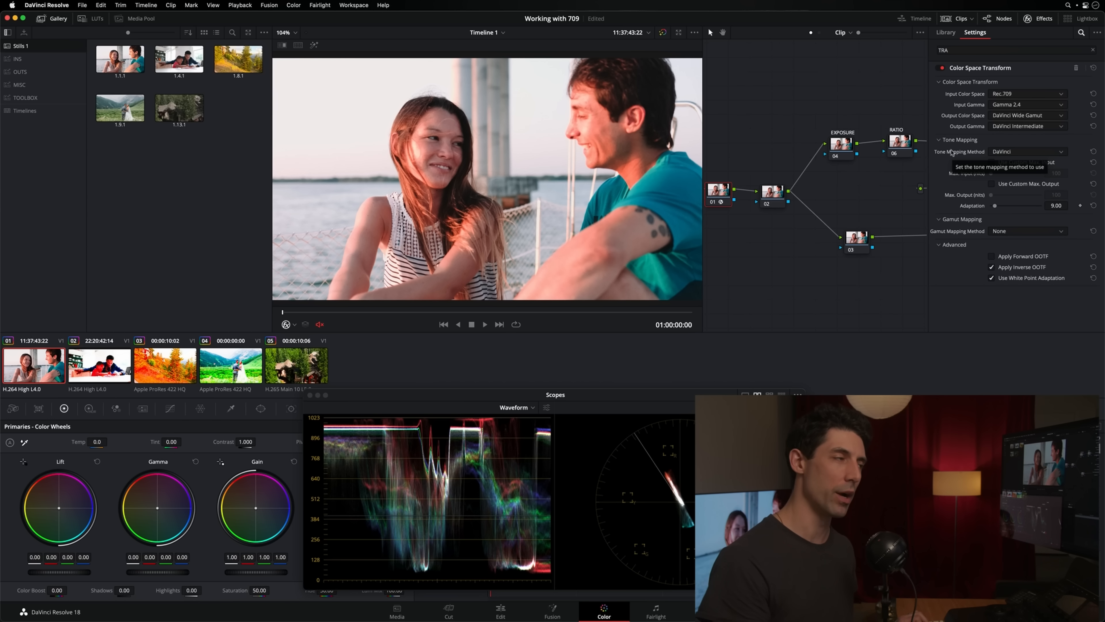
Set tone mapping to Luminance Mapping with a custom maximum input of 100 nits and a custom maximum output of 10000 nits
click(1031, 151)
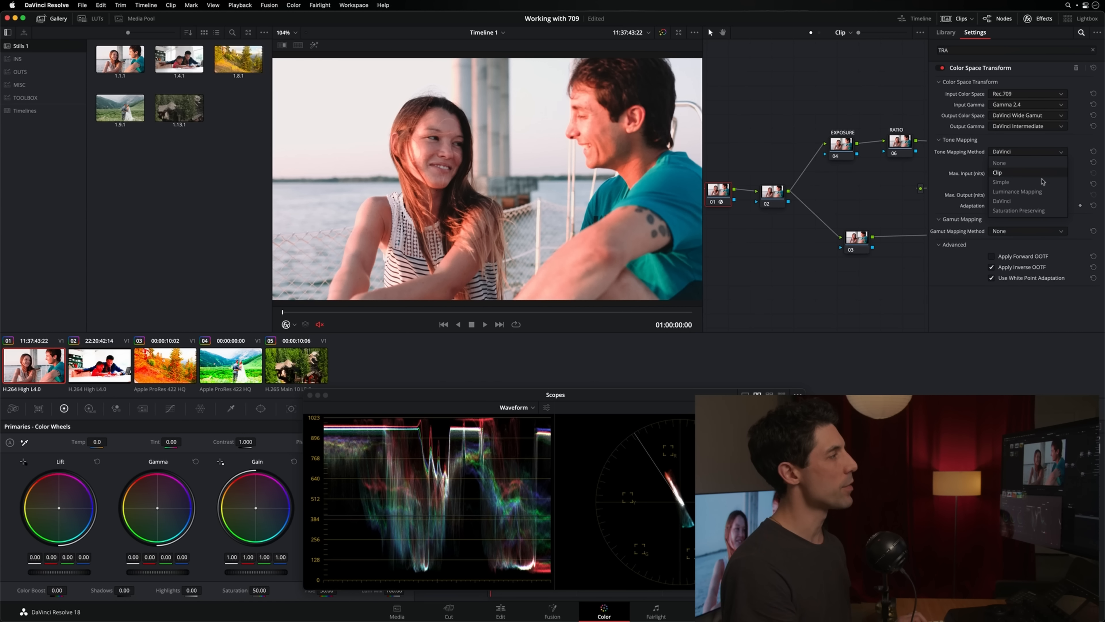
click(1031, 192)
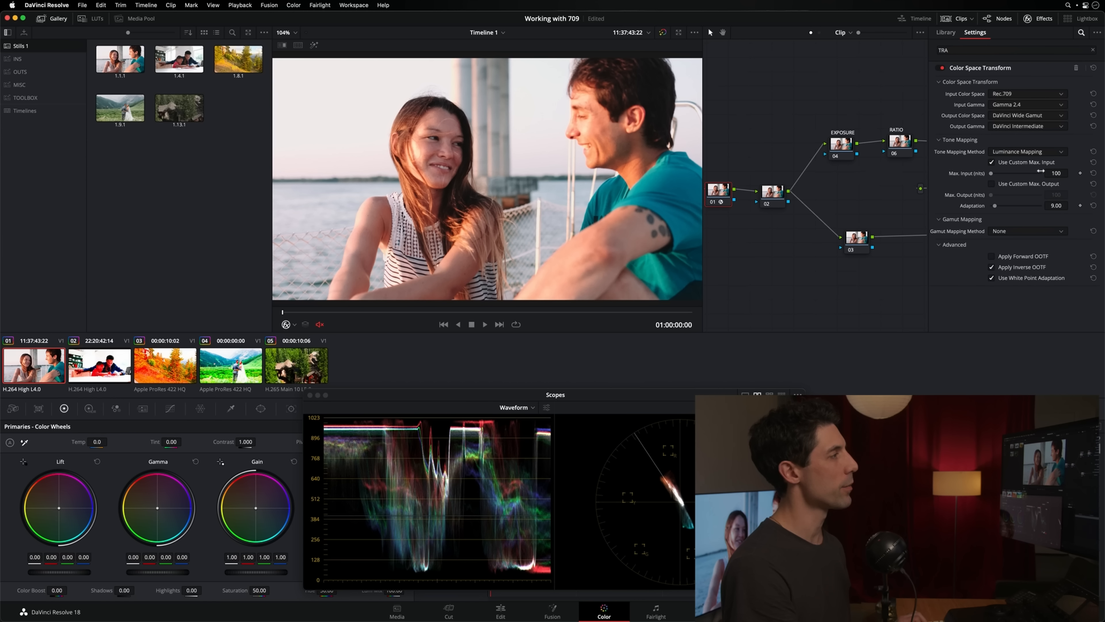
click(1014, 185)
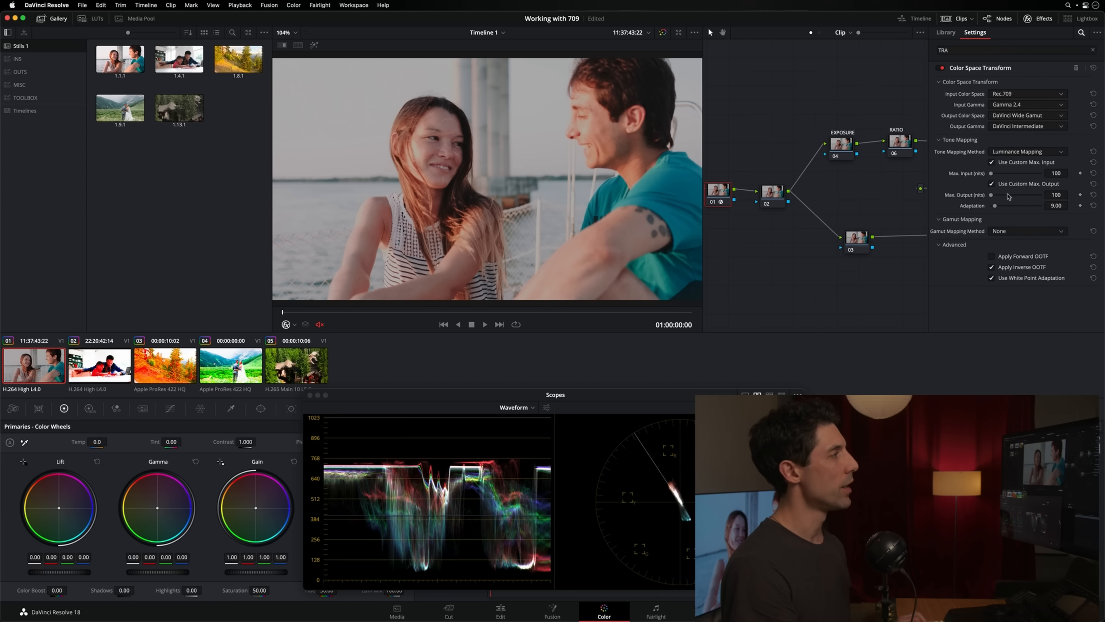
drag(993, 196, 1041, 196)
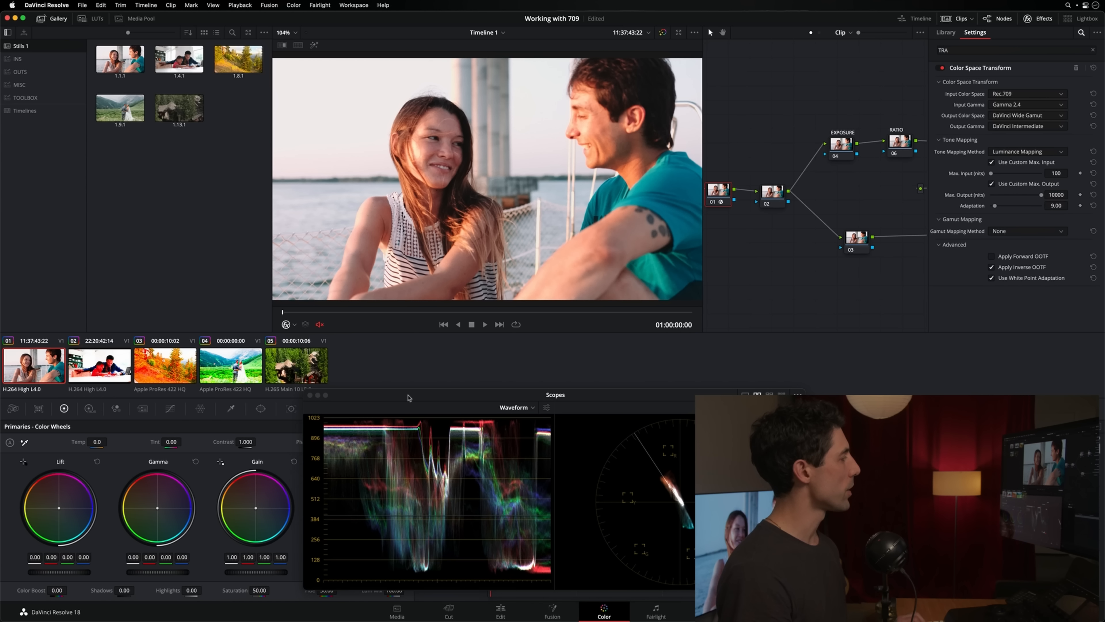
Reposition the floating Scopes window so that both the waveform and the vectorscope can be read
drag(408, 398, 361, 364)
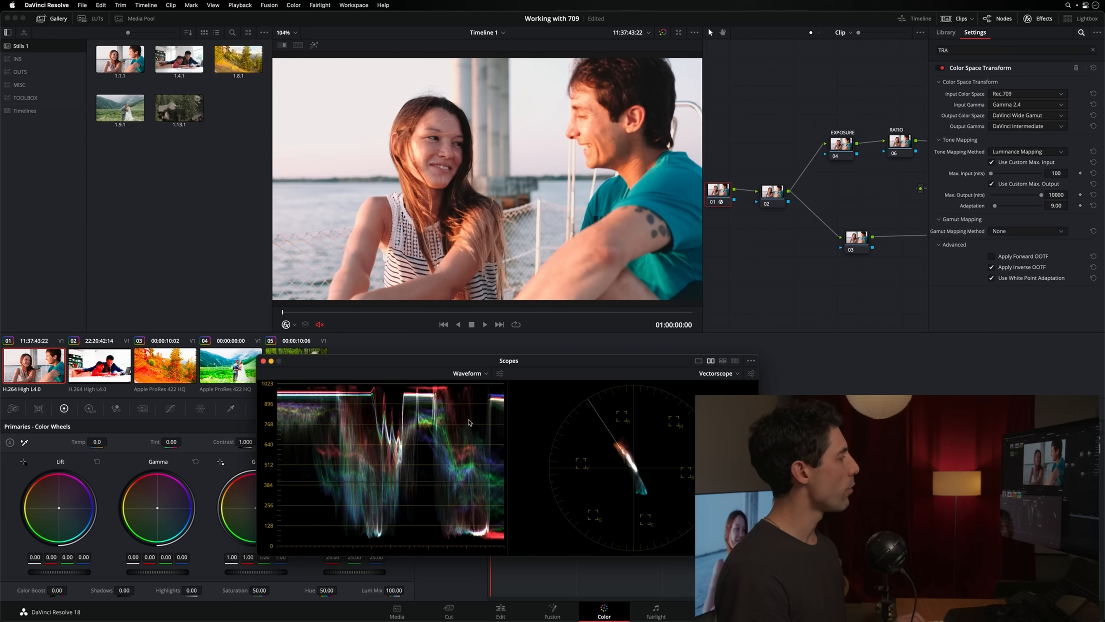
drag(392, 361, 378, 361)
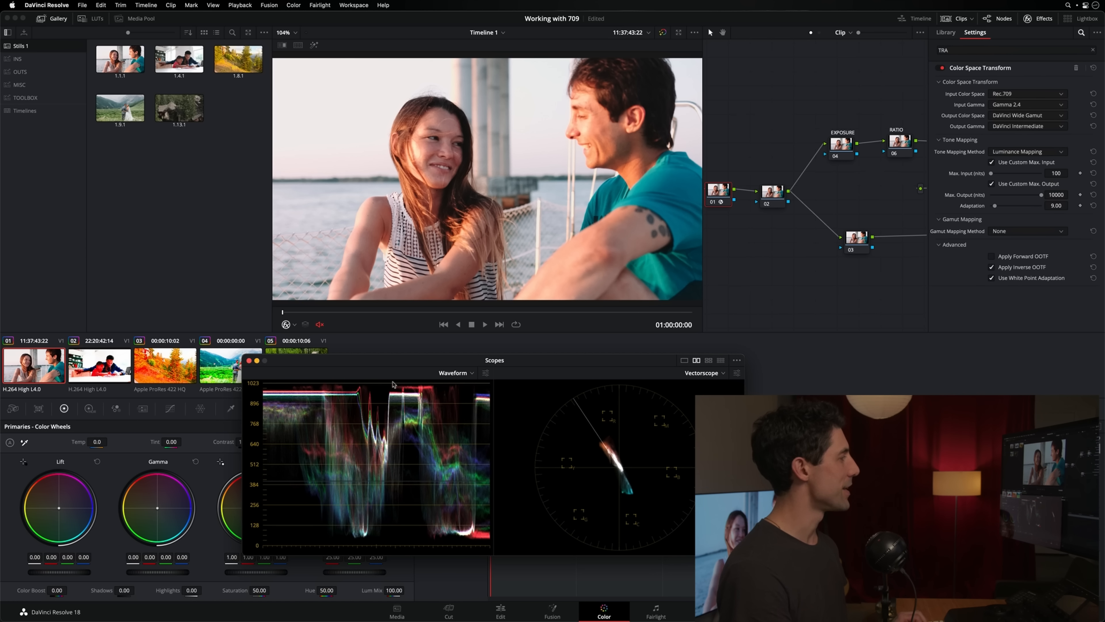
drag(426, 363, 422, 368)
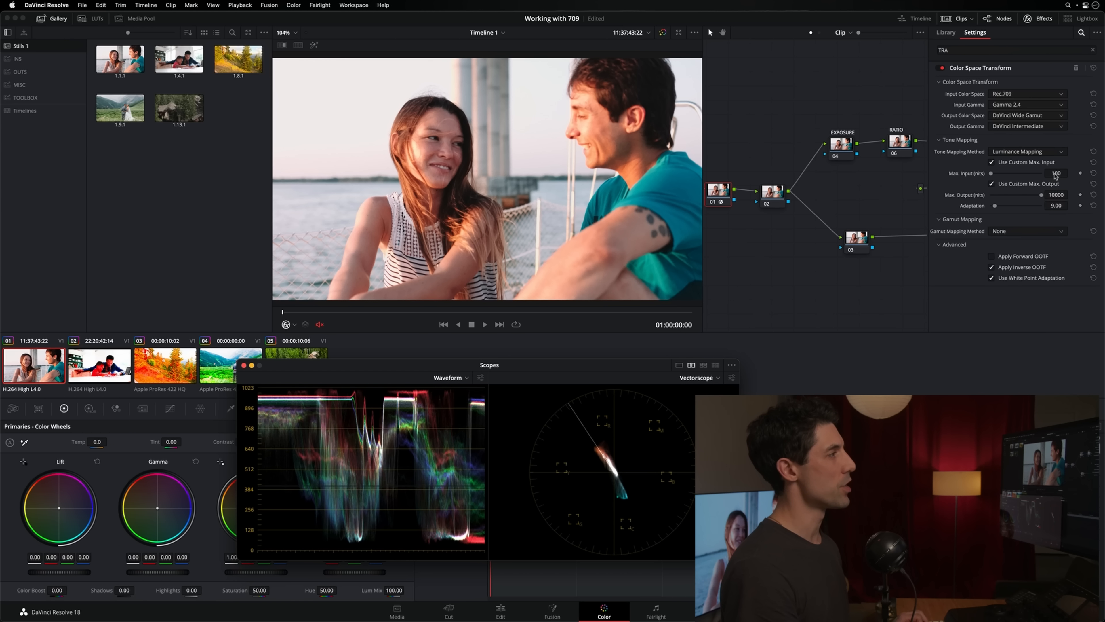
Adjust the Color Space Transform's custom maximum input luminance and hide the effect settings
drag(1058, 174, 1077, 173)
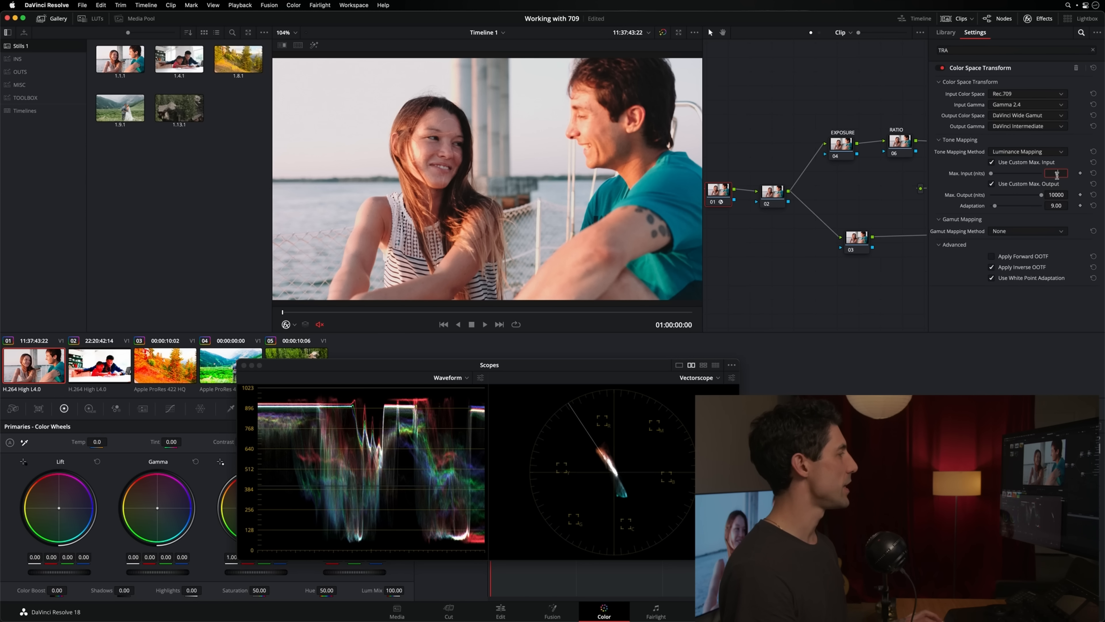
click(1040, 18)
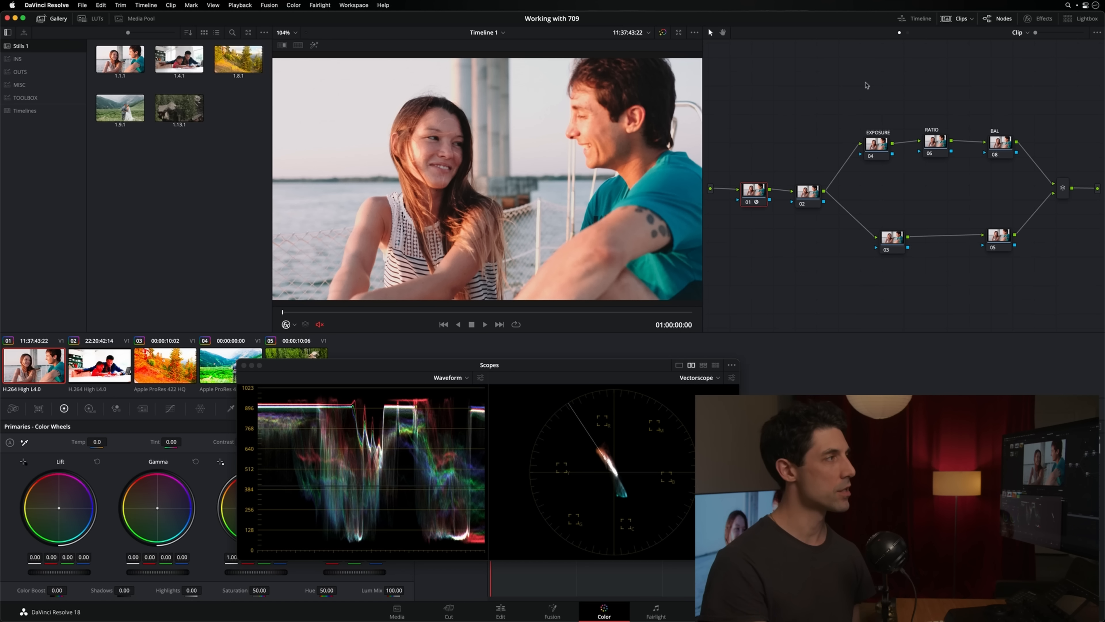
Enable the timeline-level nodes Palette-M, Palette-F, Tone-M and Tone-F together, and return to the clip-level node graph
click(908, 33)
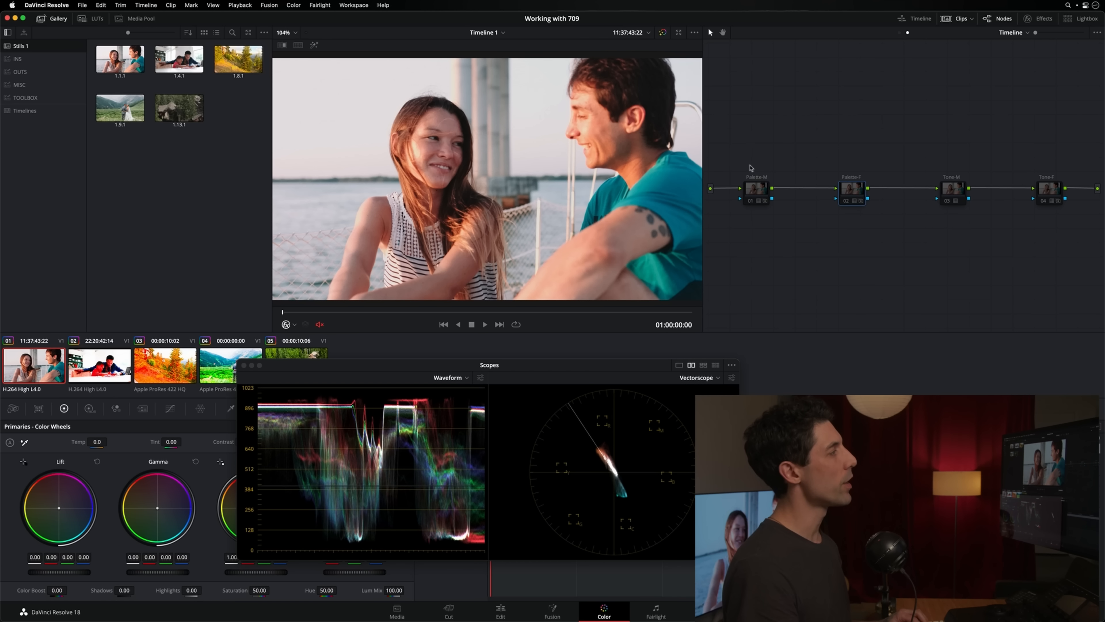
drag(807, 184, 1055, 239)
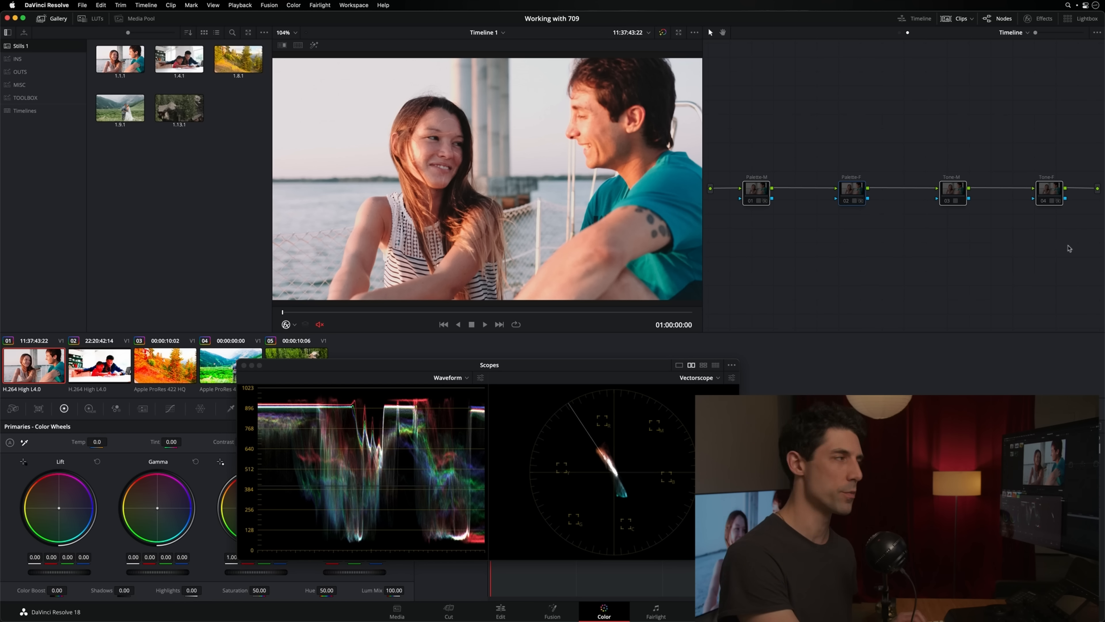
drag(1060, 225, 748, 146)
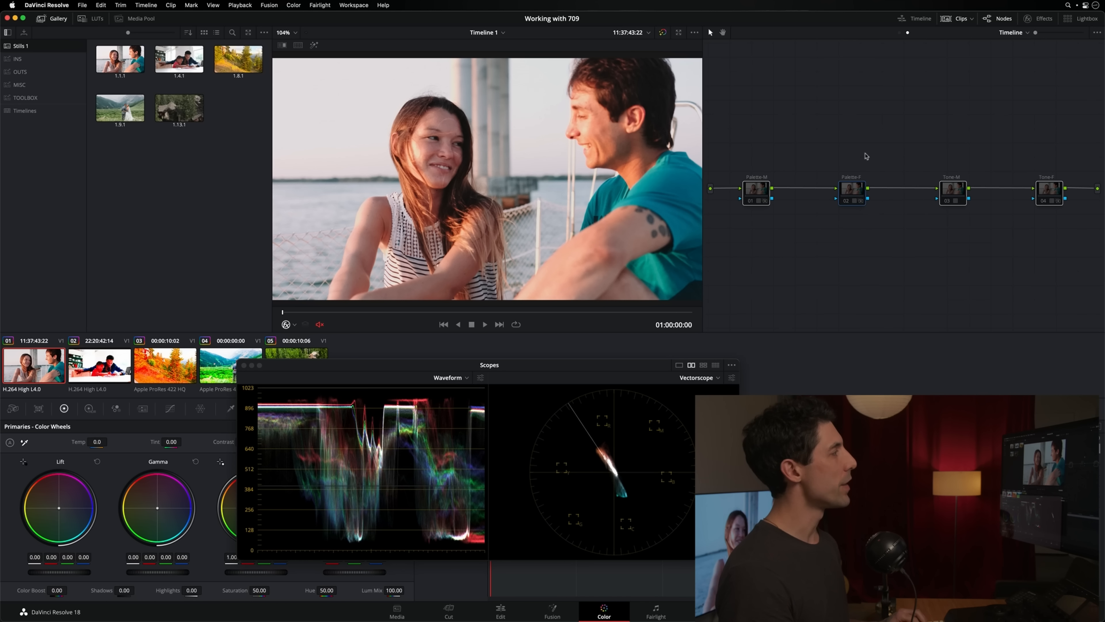
key(super+d)
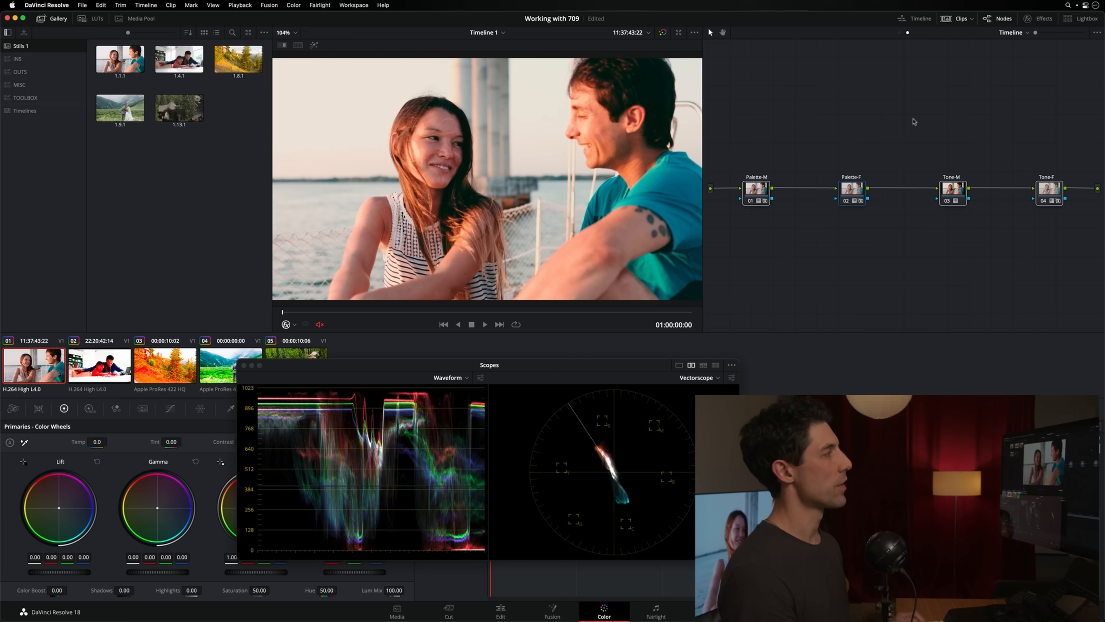
click(883, 64)
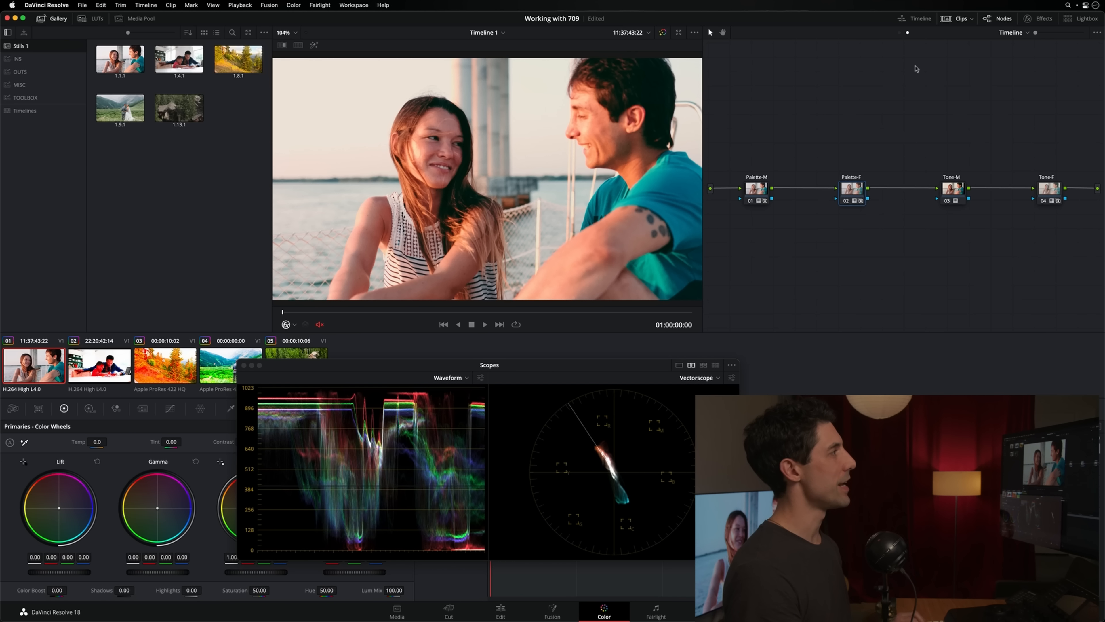
click(900, 32)
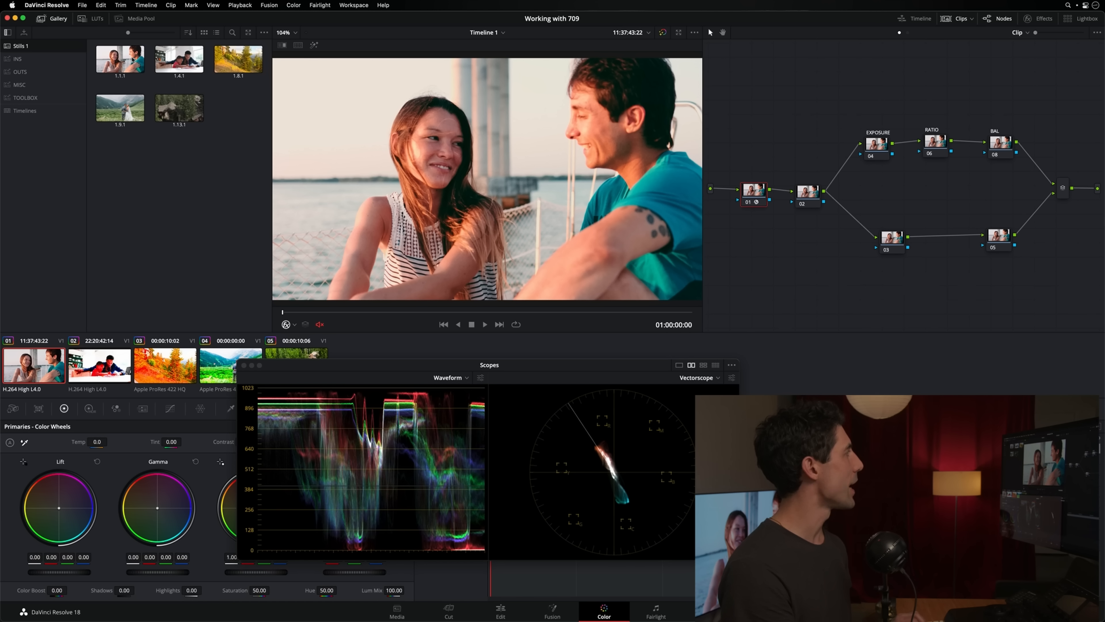
Show gallery still 1.1.1 as the reference wipe and enlarge the viewer by hiding the gallery and the clip thumbnails
click(126, 66)
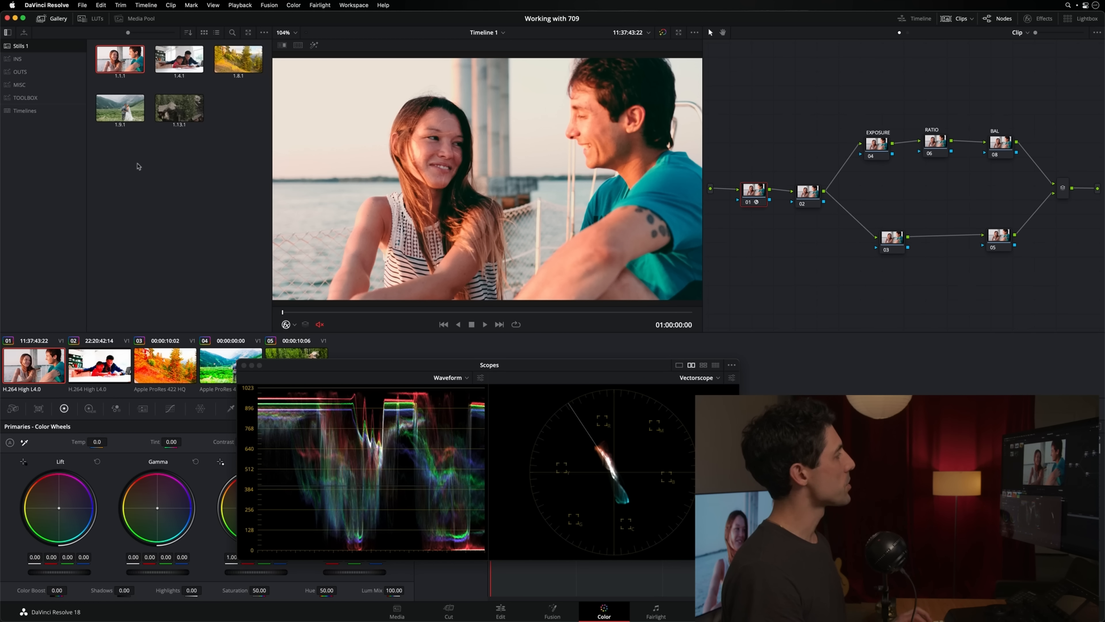
key(super+w)
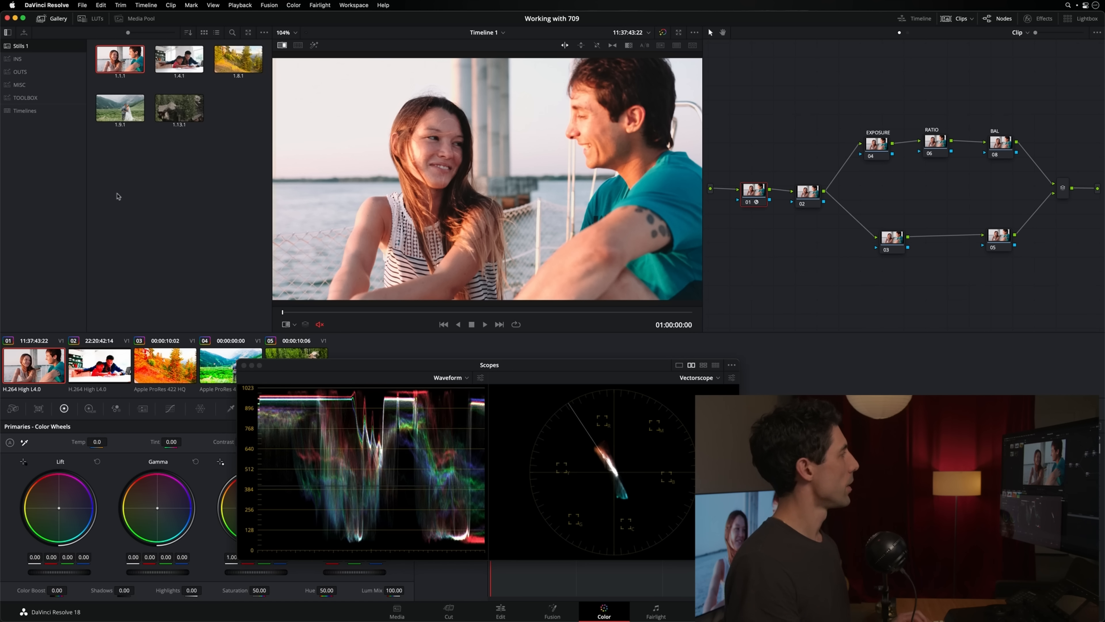
click(61, 19)
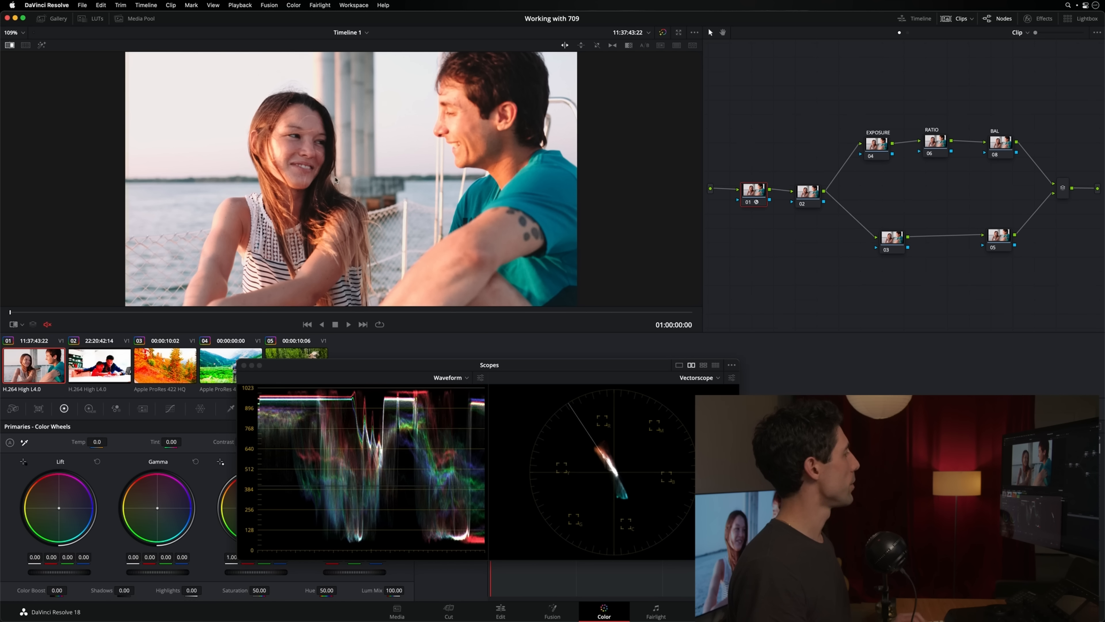
click(959, 19)
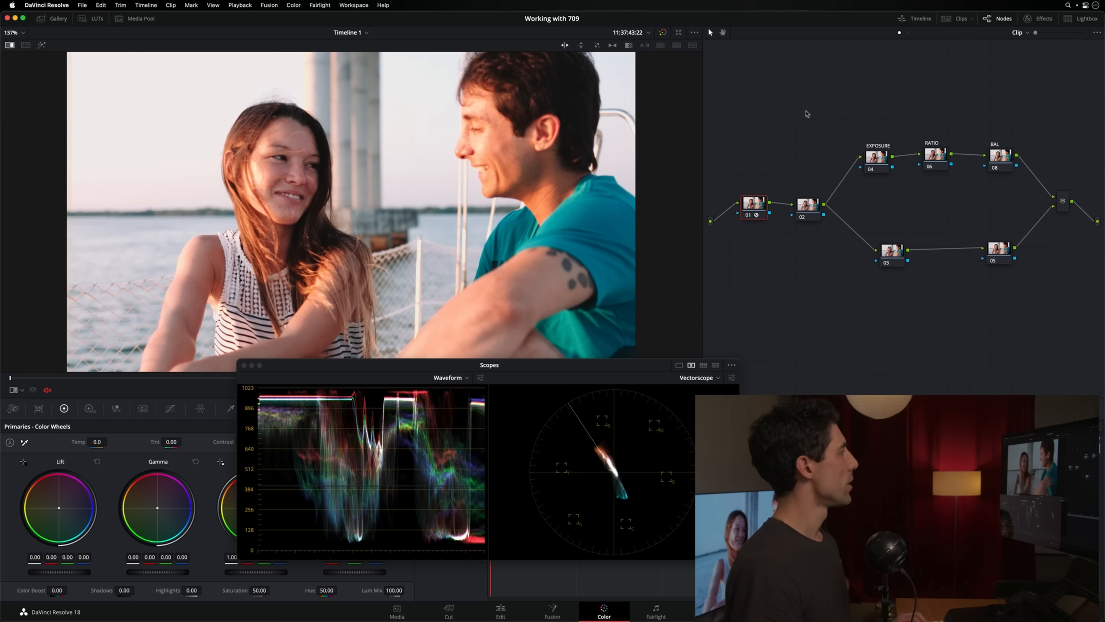
Toggle the reference wipe off and on to compare the current grade with the ungraded still
key(super+w)
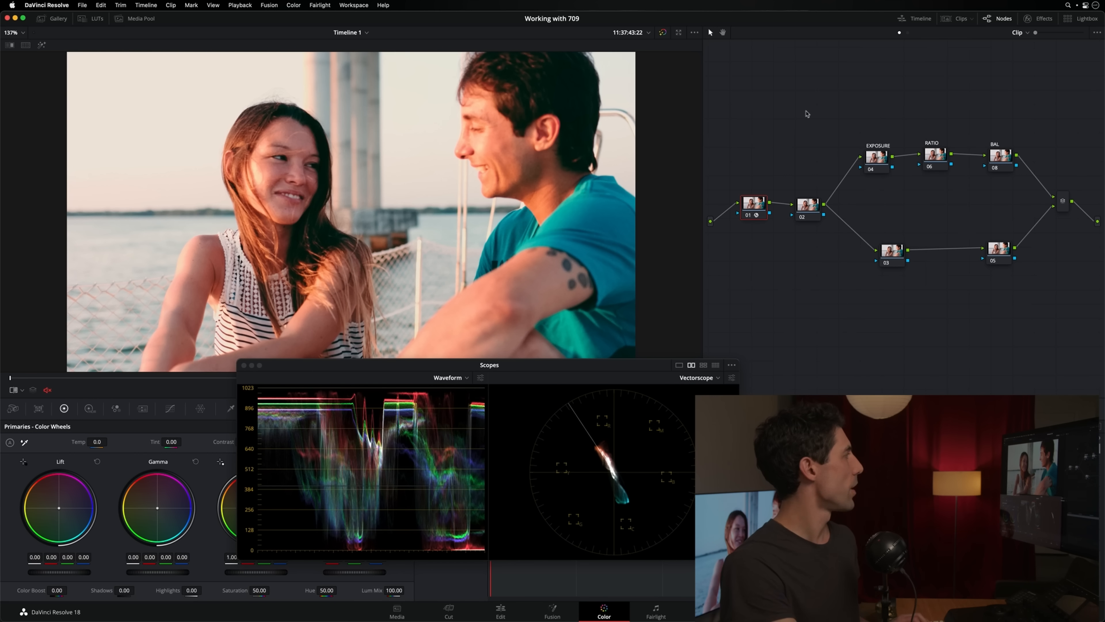
key(super+w)
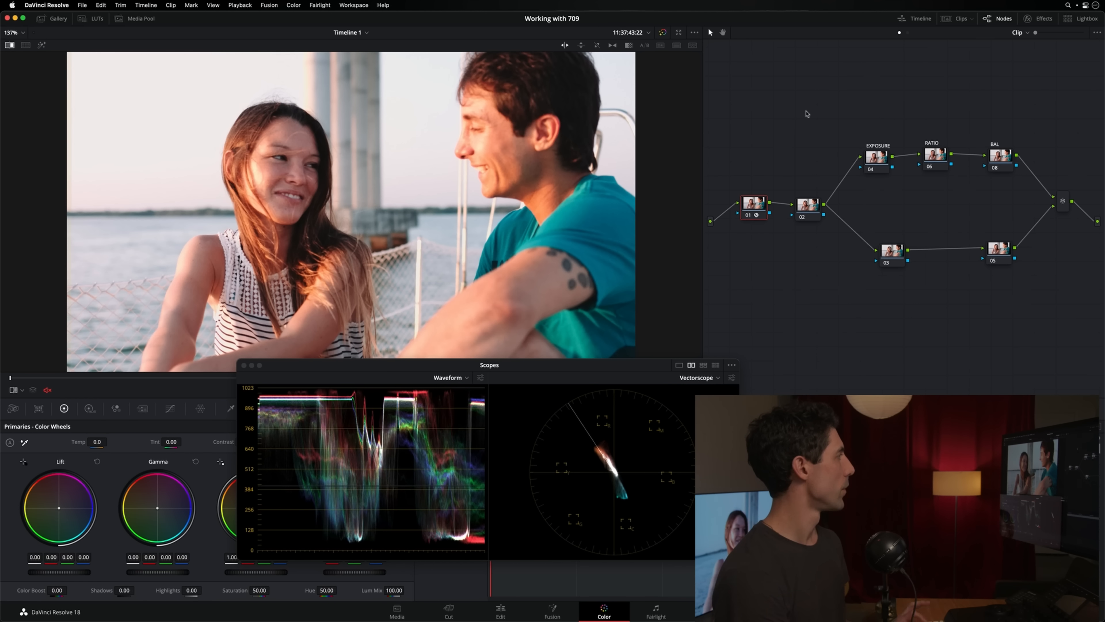
key(super+w)
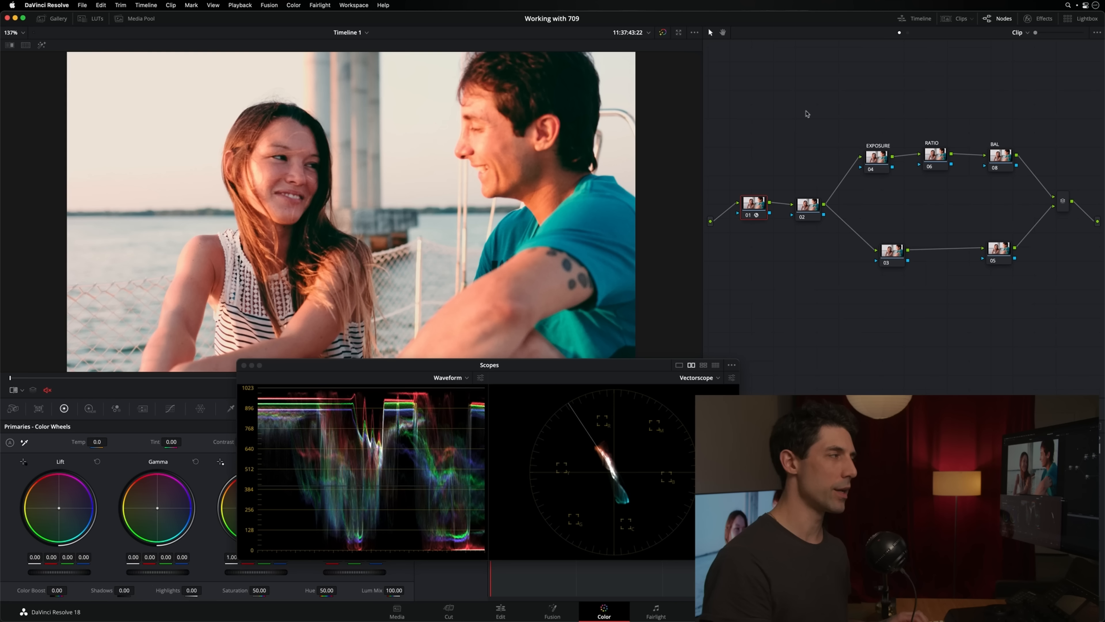
Adjust the primary offset in the EXPOSURE node and the contrast in the RATIO node of the first clip
drag(877, 159, 881, 159)
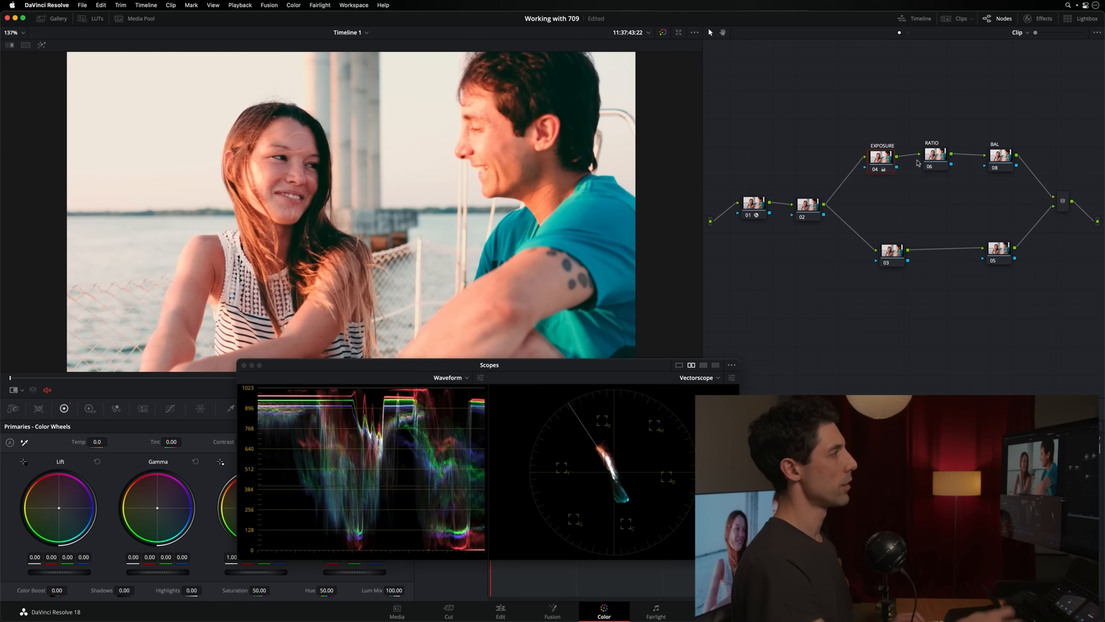
click(945, 162)
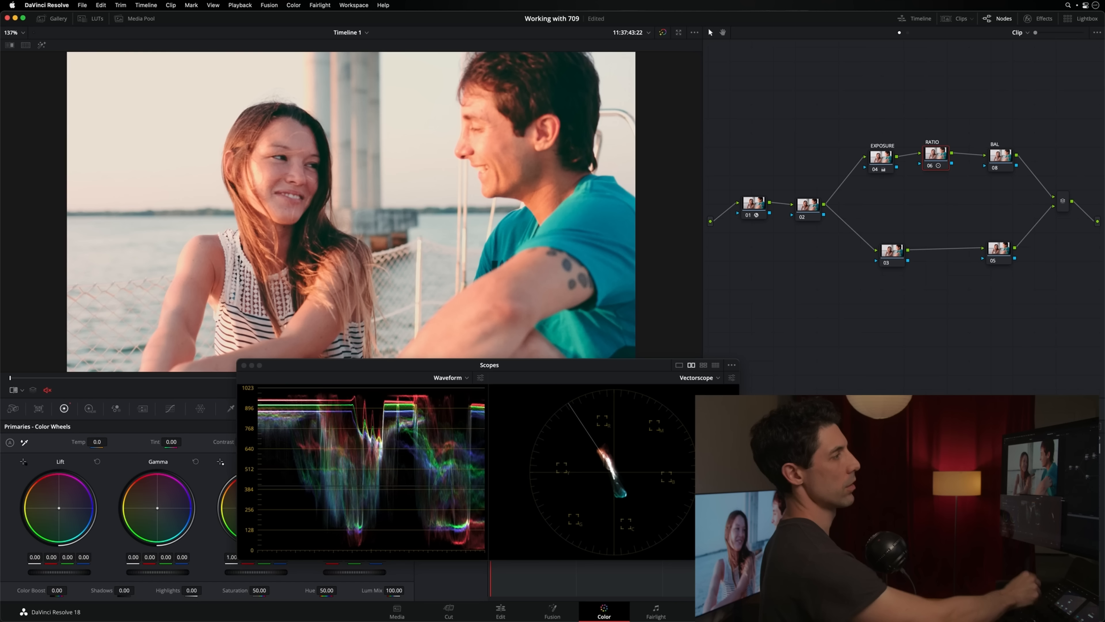
Change node 05's color space and disable its Channel 1 while keeping Channel 2 active
click(993, 258)
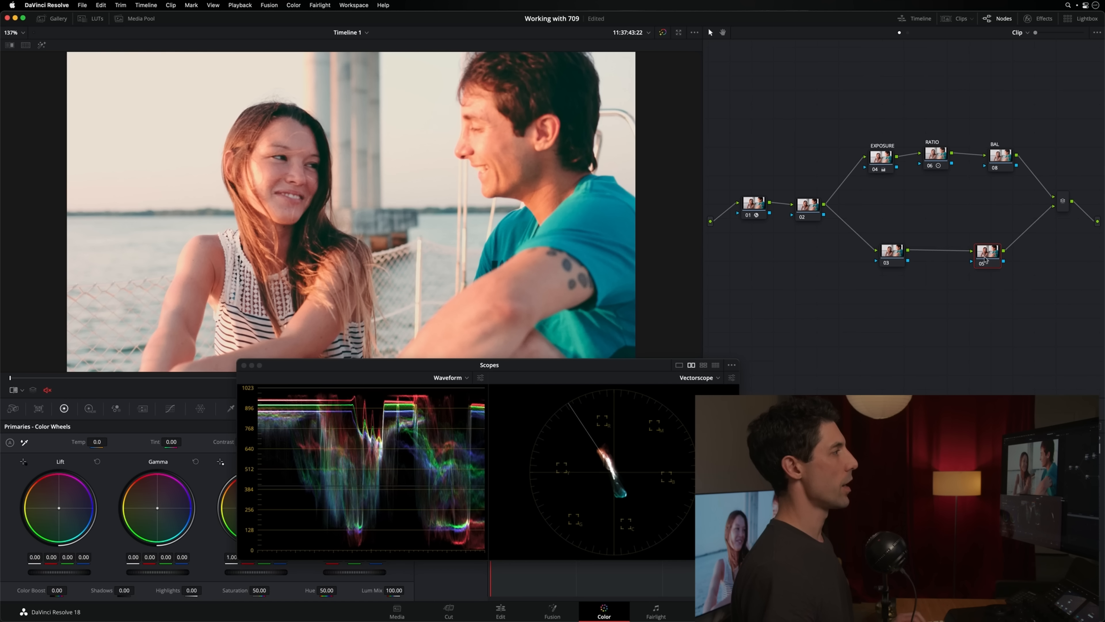
right_click(996, 258)
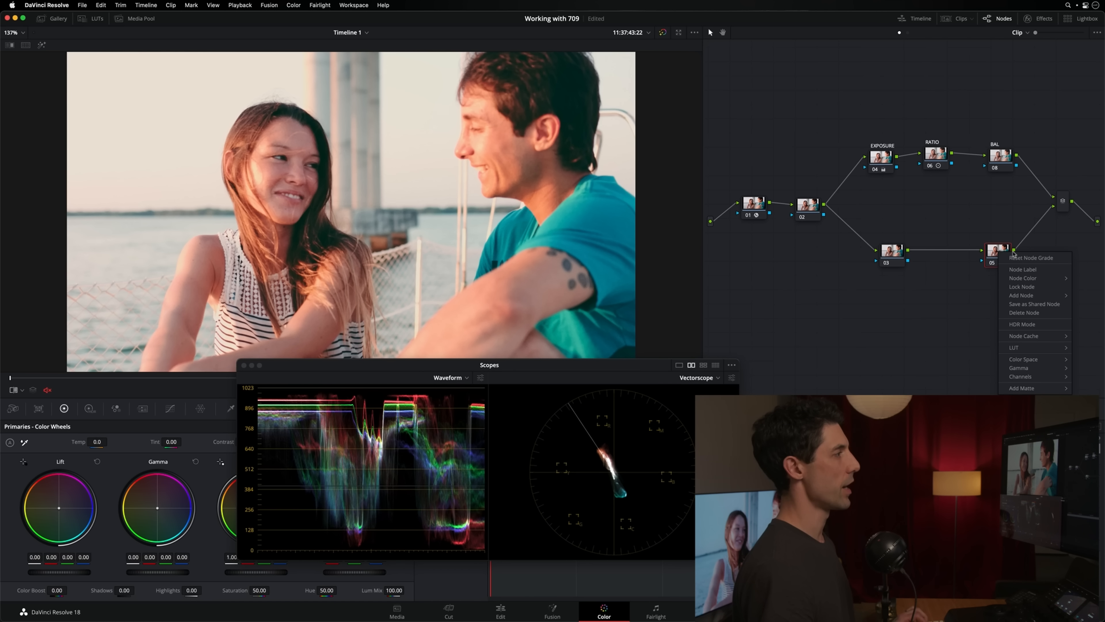
mouse_move(1043, 361)
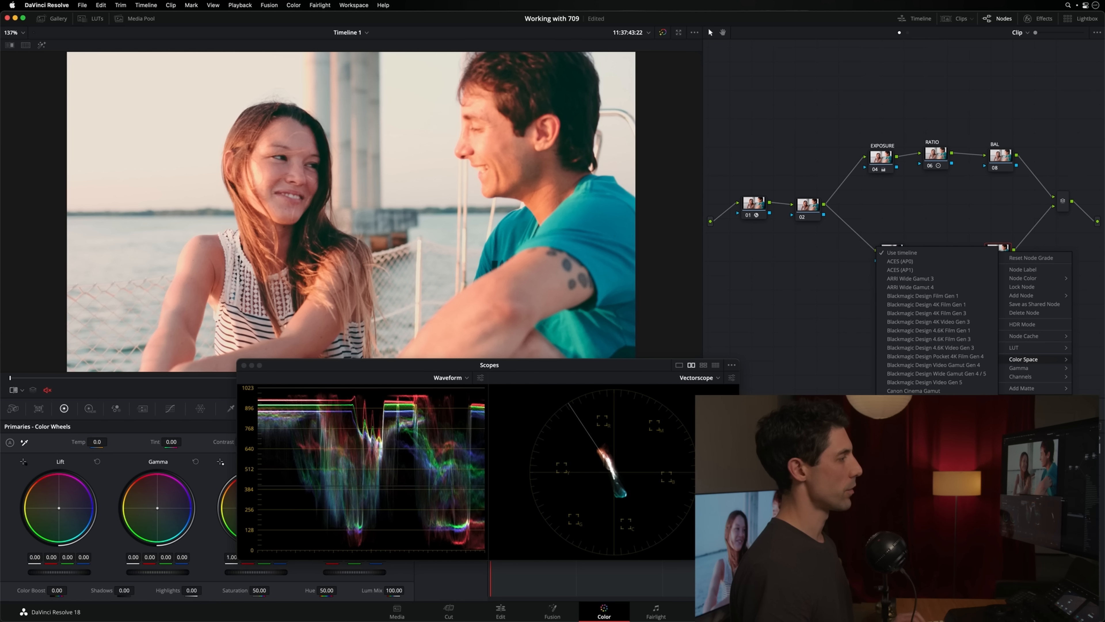
click(949, 457)
right_click(1004, 255)
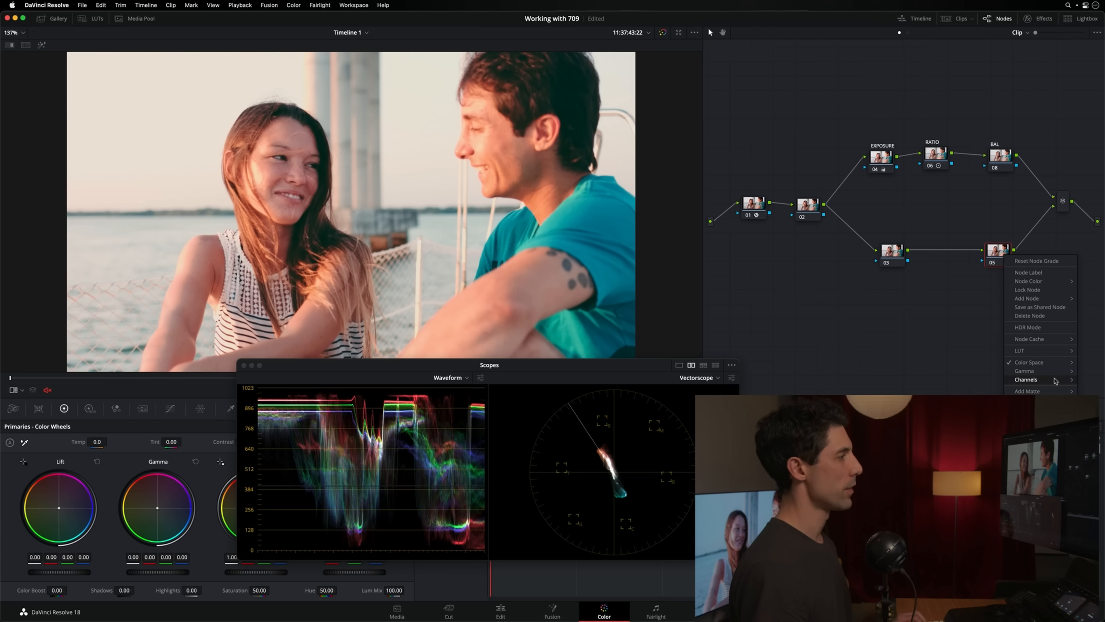
mouse_move(1051, 382)
click(983, 383)
right_click(994, 258)
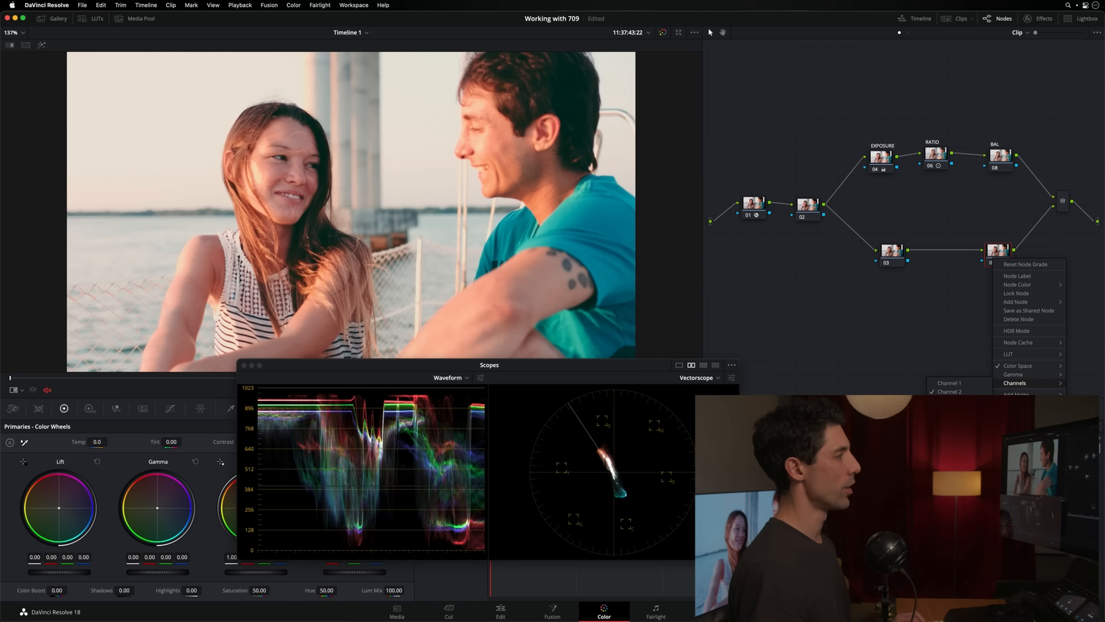
key(Escape)
Reposition the Scopes window and set node 05's gamma to 0.01 and gain to 1.08
drag(433, 367, 441, 366)
drag(443, 377, 453, 374)
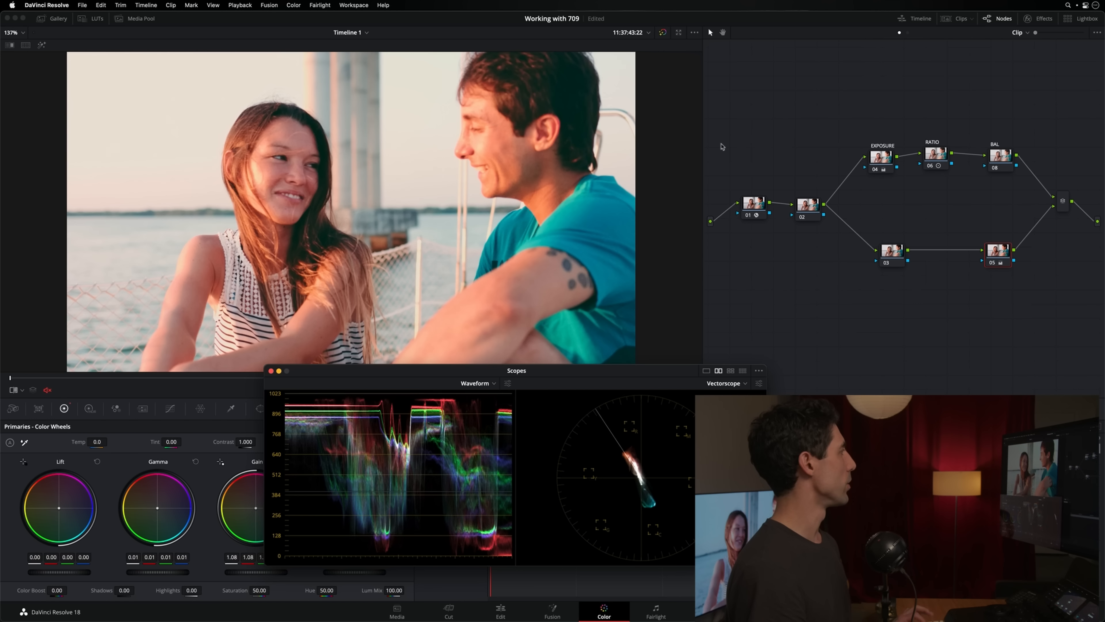
Compare against the reference still and lower the highlights in node 03 to -8.33
key(super+w)
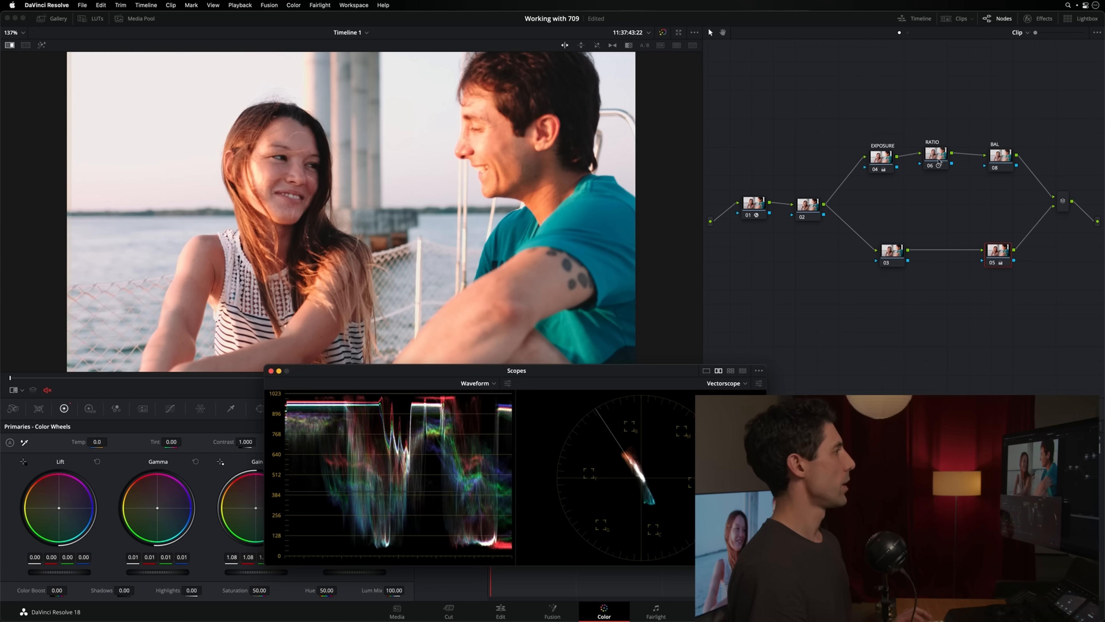
click(896, 254)
key(super+s)
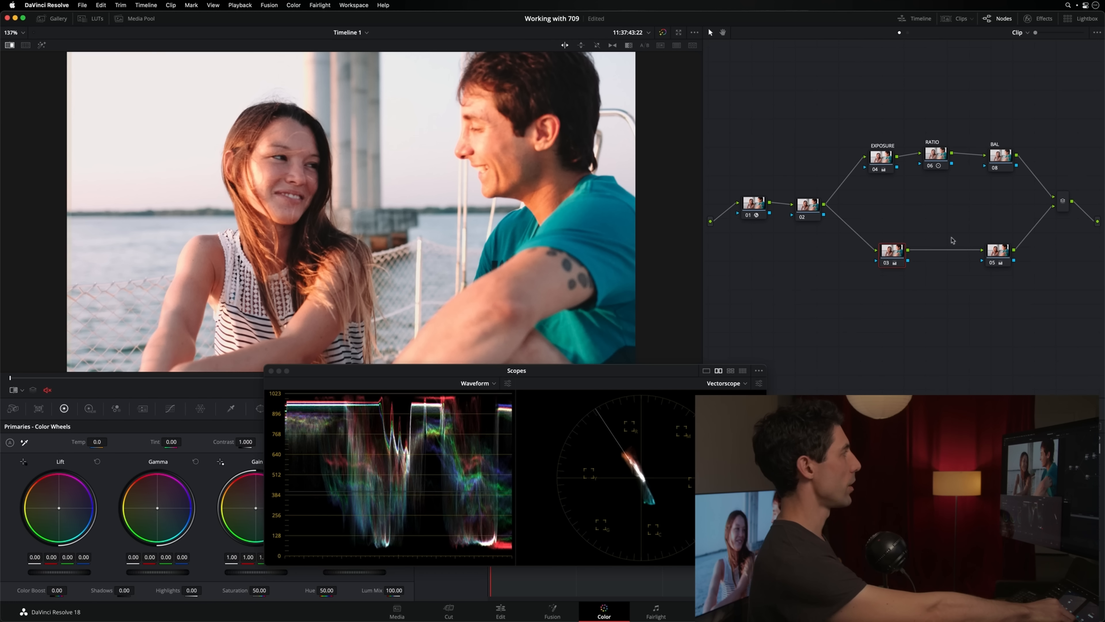
key(super+z)
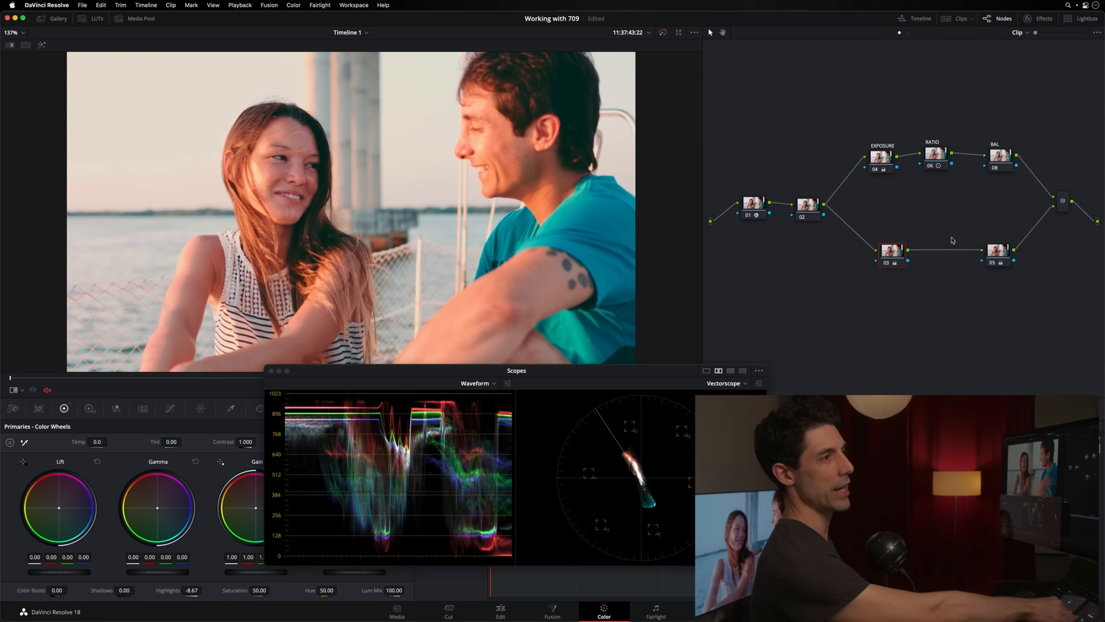
key(super+d)
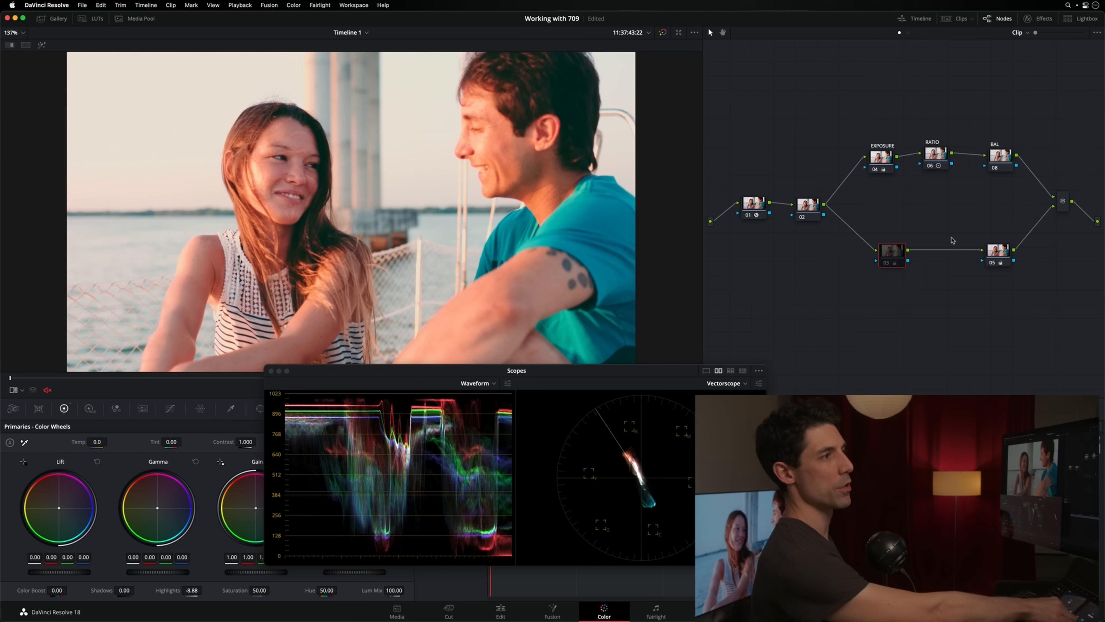
key(super+d)
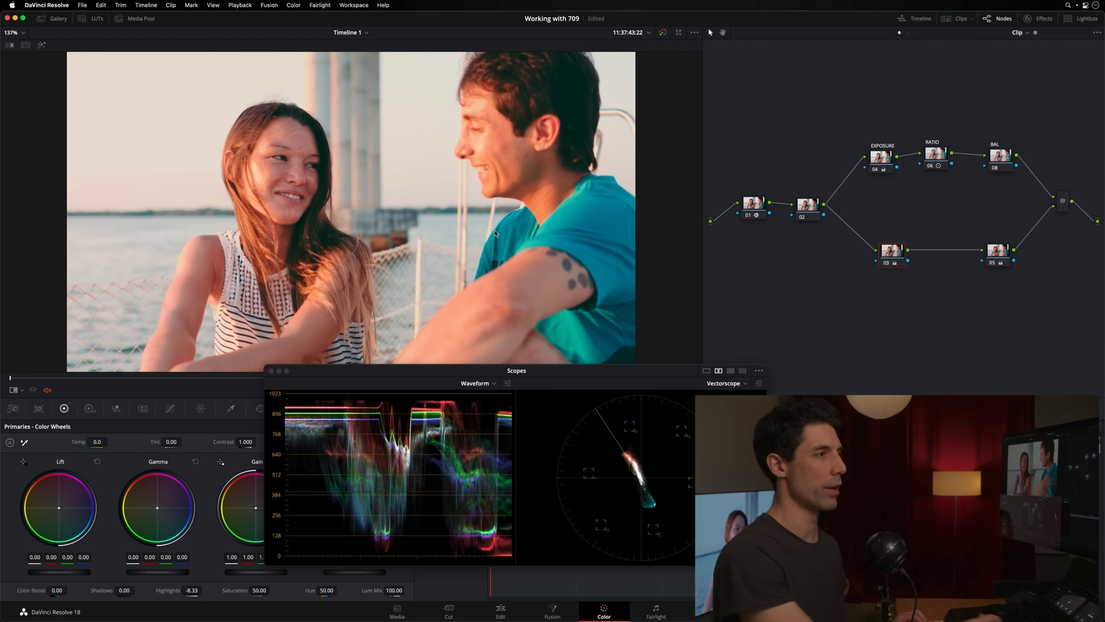
Toggle node 03 off and on repeatedly to judge its highlight adjustment
key(ctrl+d)
key(ctrl+d)
key(ctrl+d)
key(ctrl+d)
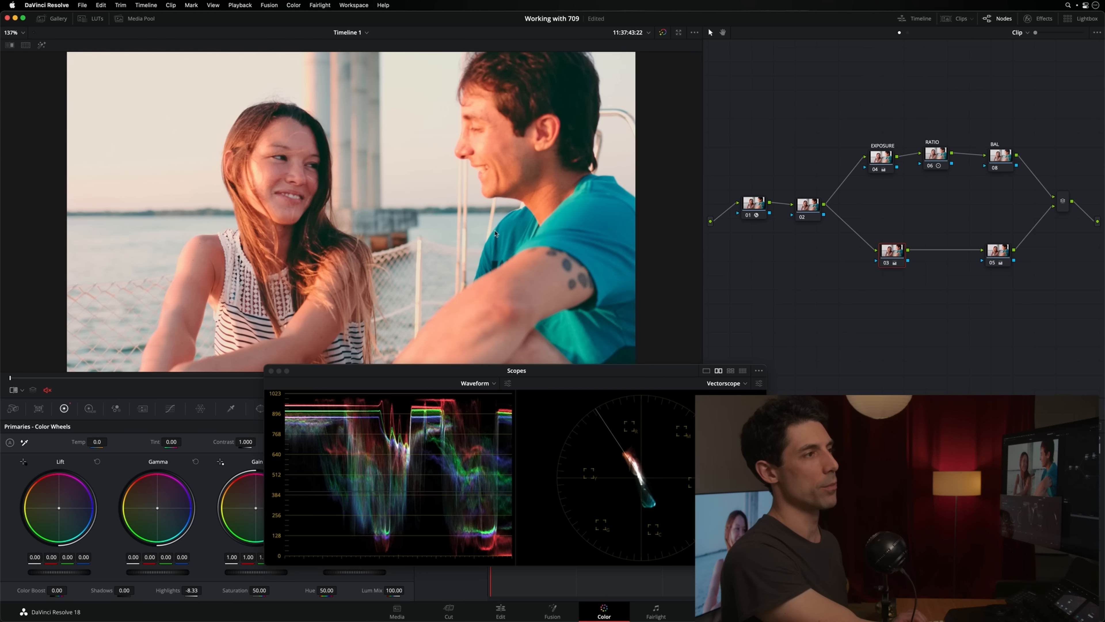
key(super+d)
key(super+d)
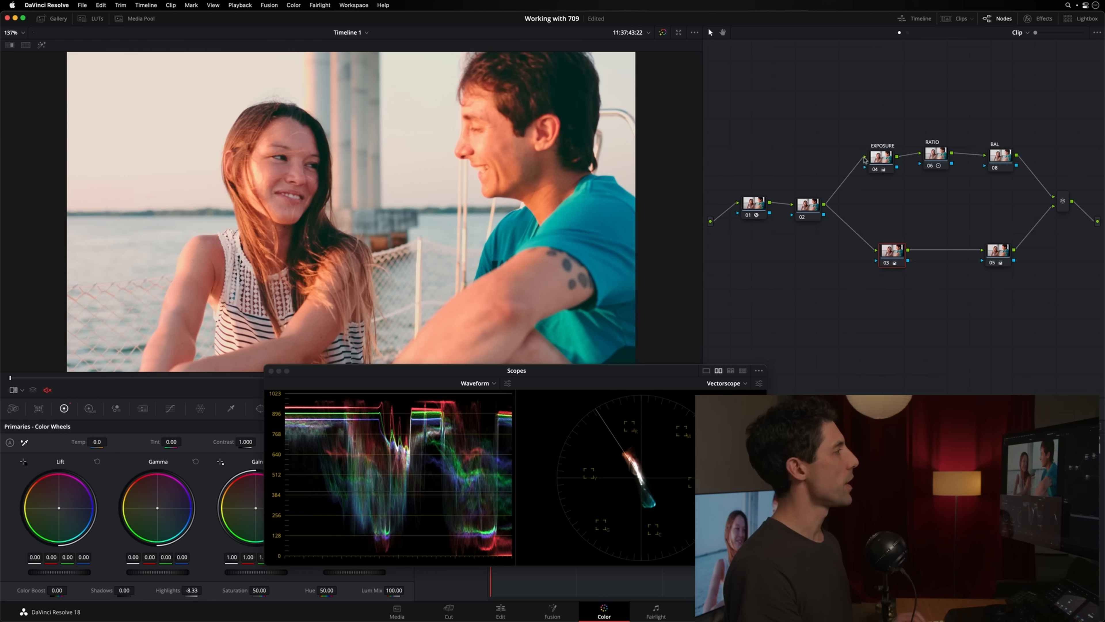
Review the EXPOSURE node and node 05 against the reference still by toggling the wipe
click(881, 158)
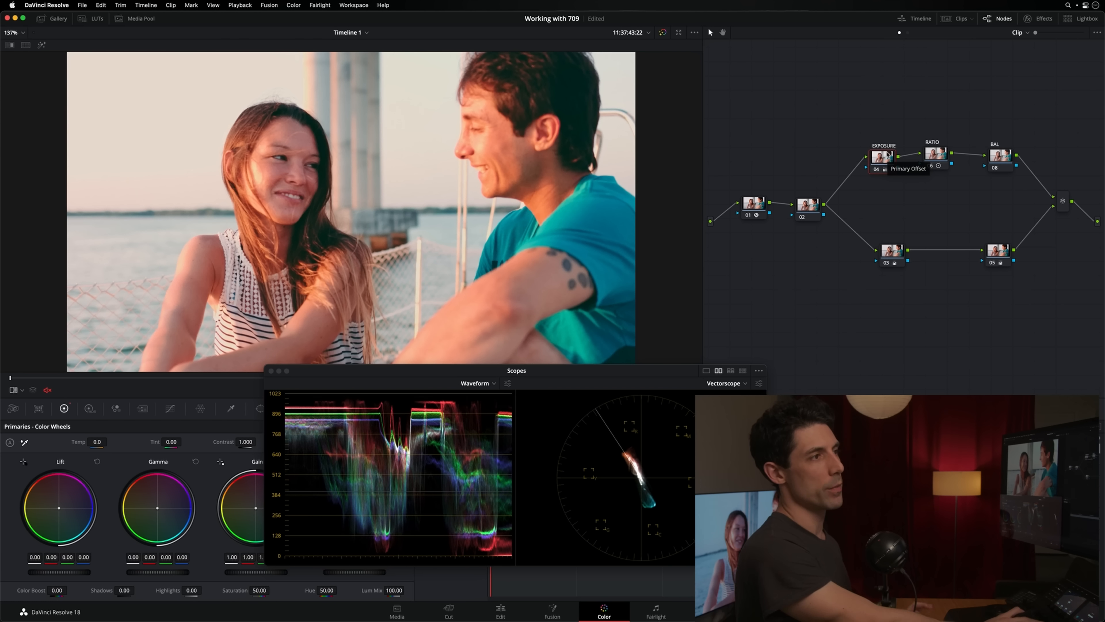
key(super+w)
key(super+w)
key(super+w)
key(super+w)
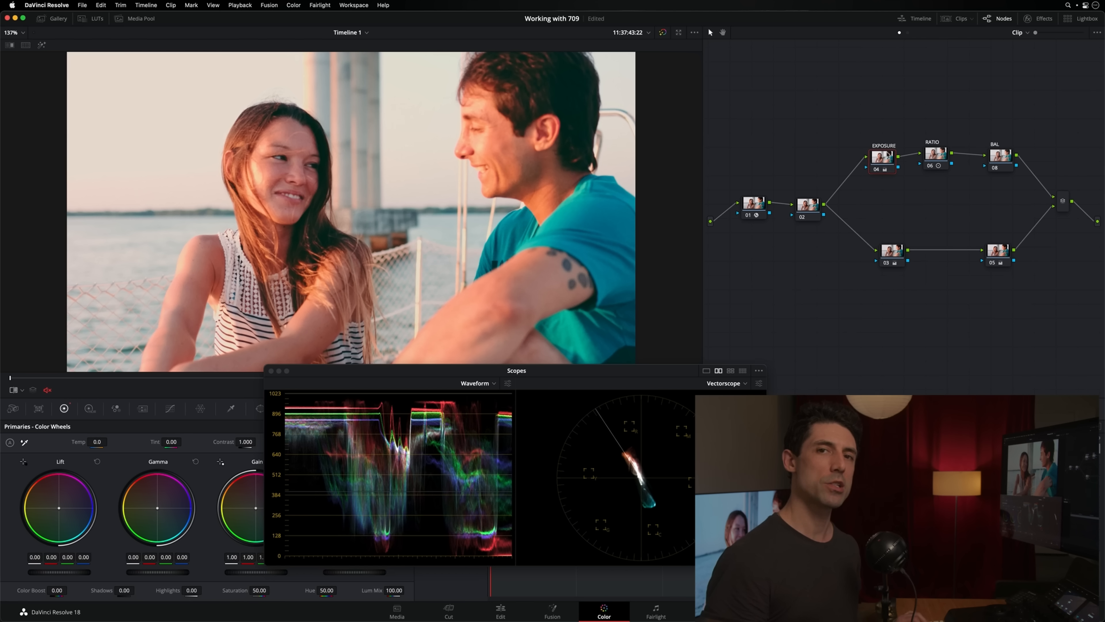
key(super+w)
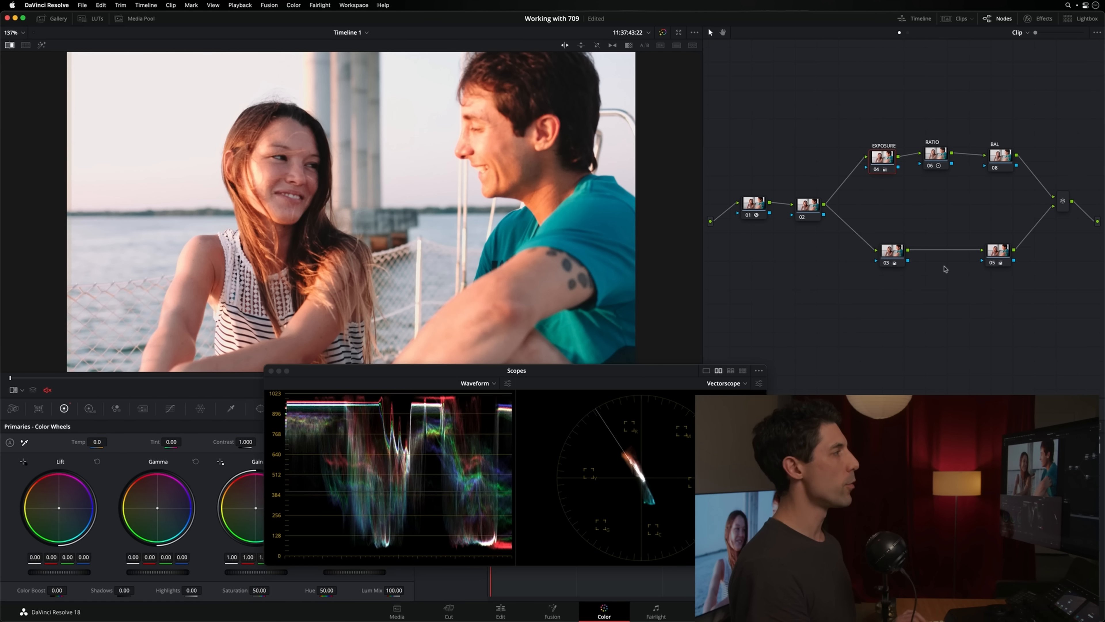
click(996, 250)
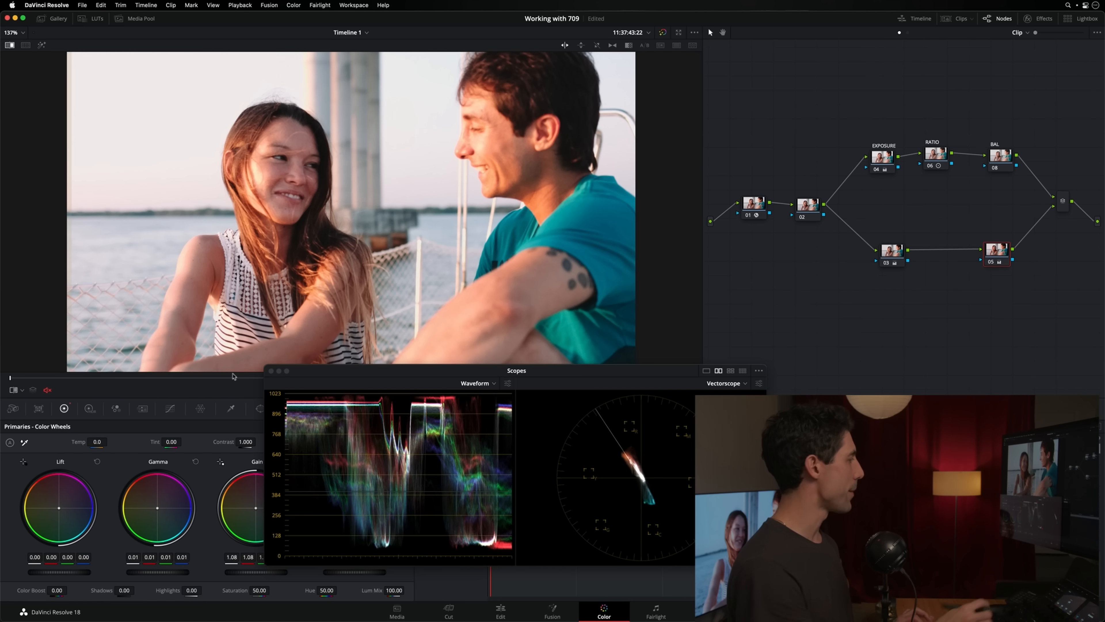
key(super+w)
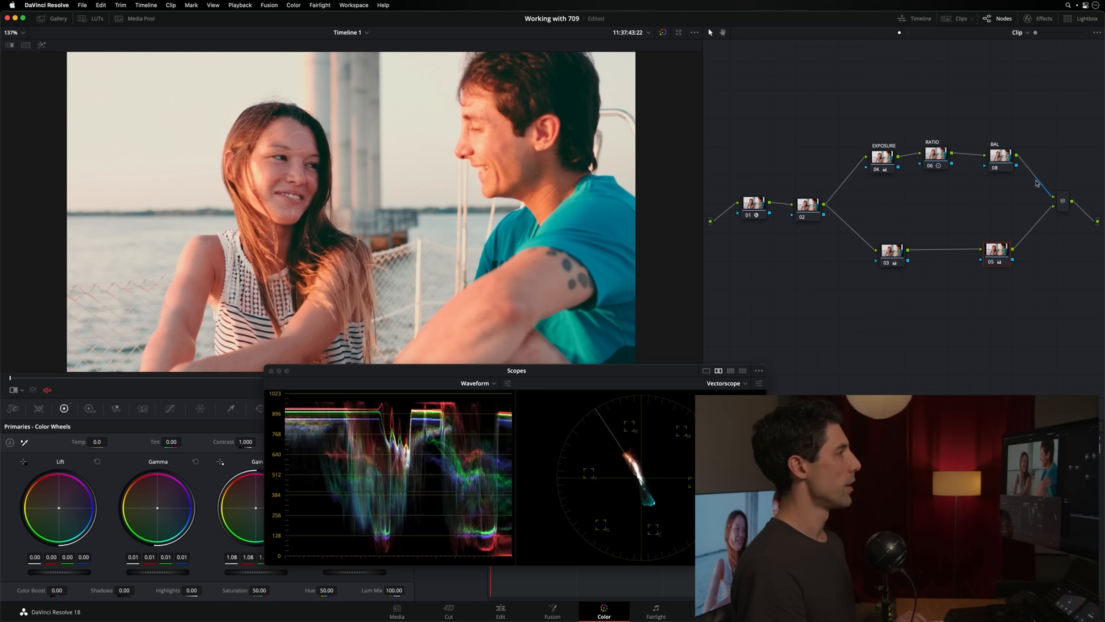
Adjust the primary correction in the BAL node, compare it with the reference still, and return to the EXPOSURE node
click(986, 156)
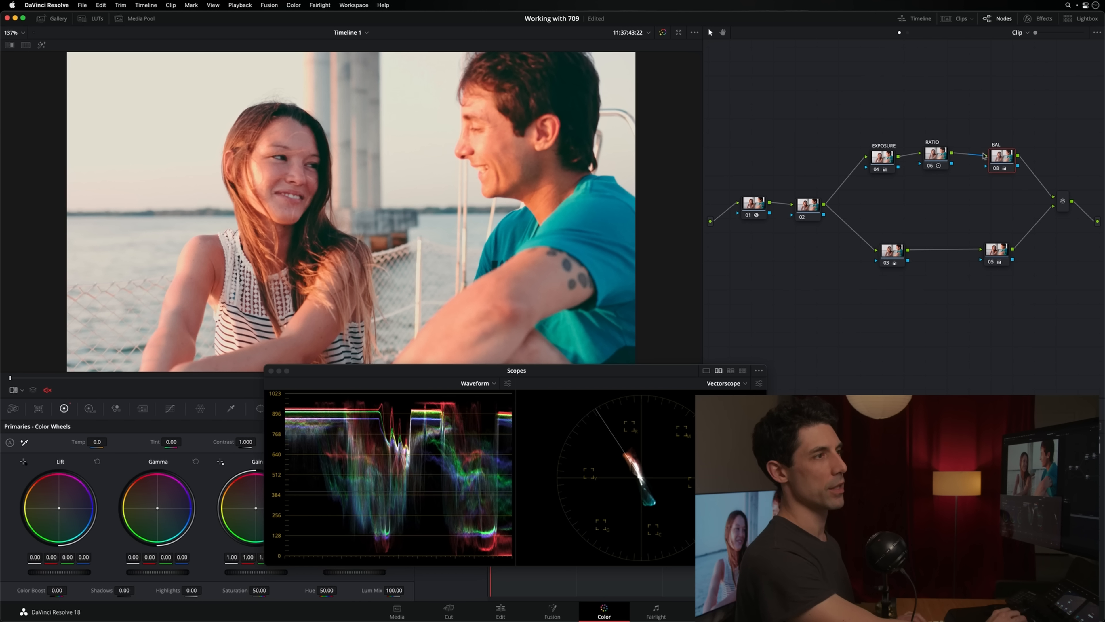
key(super+w)
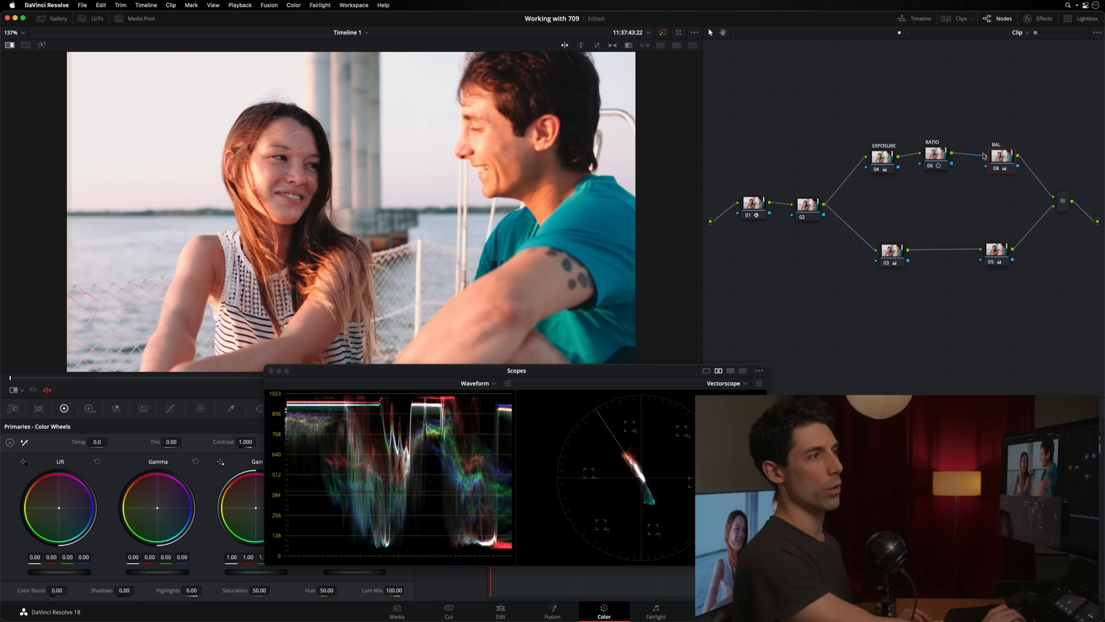
key(super+w)
key(super+w)
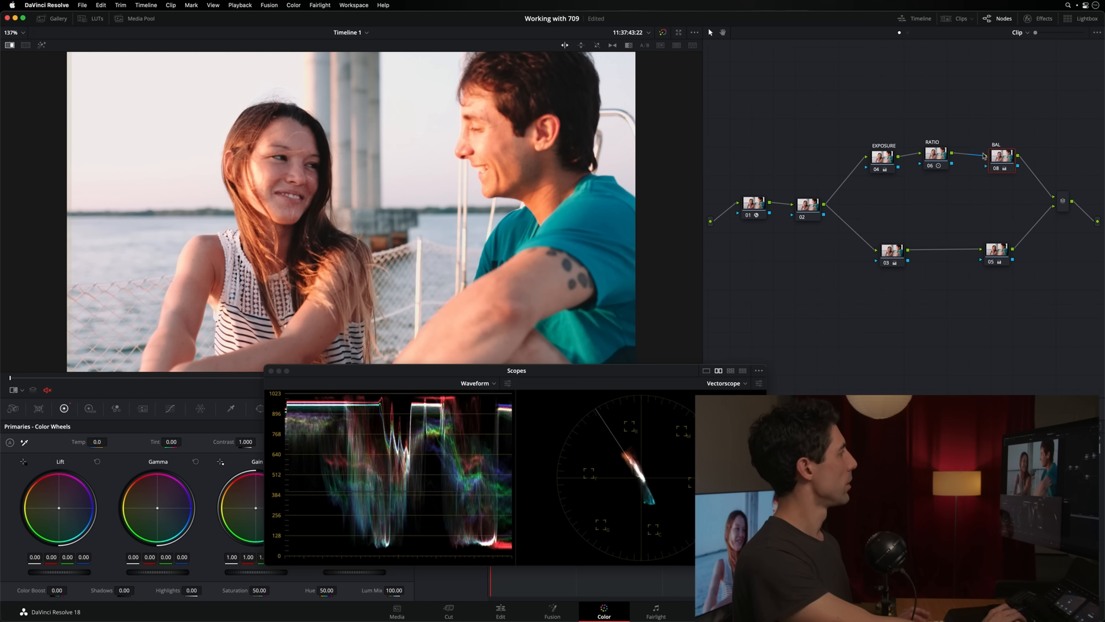
key(super+w)
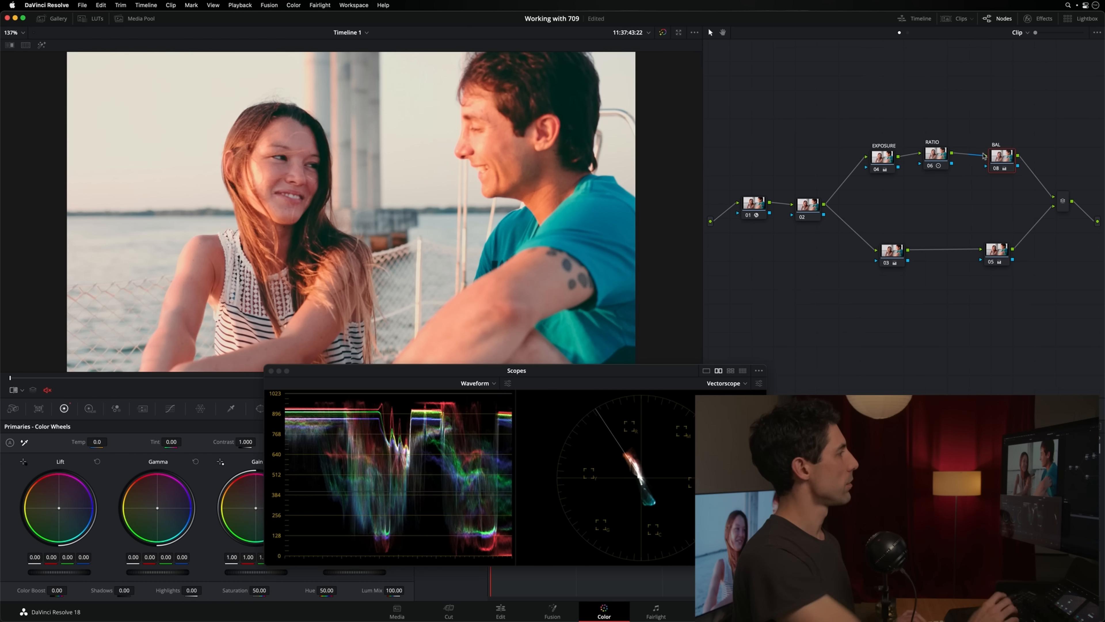
click(879, 155)
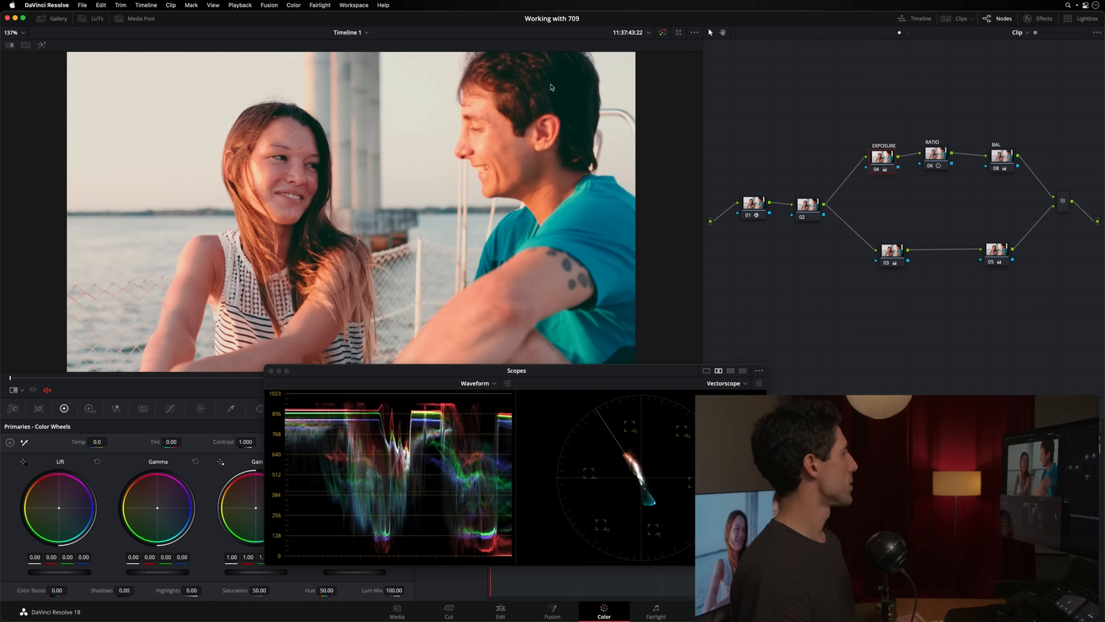
Show the clip thumbnails and copy the Color Space Transform from the first clip's node 01 to the second clip's node 01
click(960, 21)
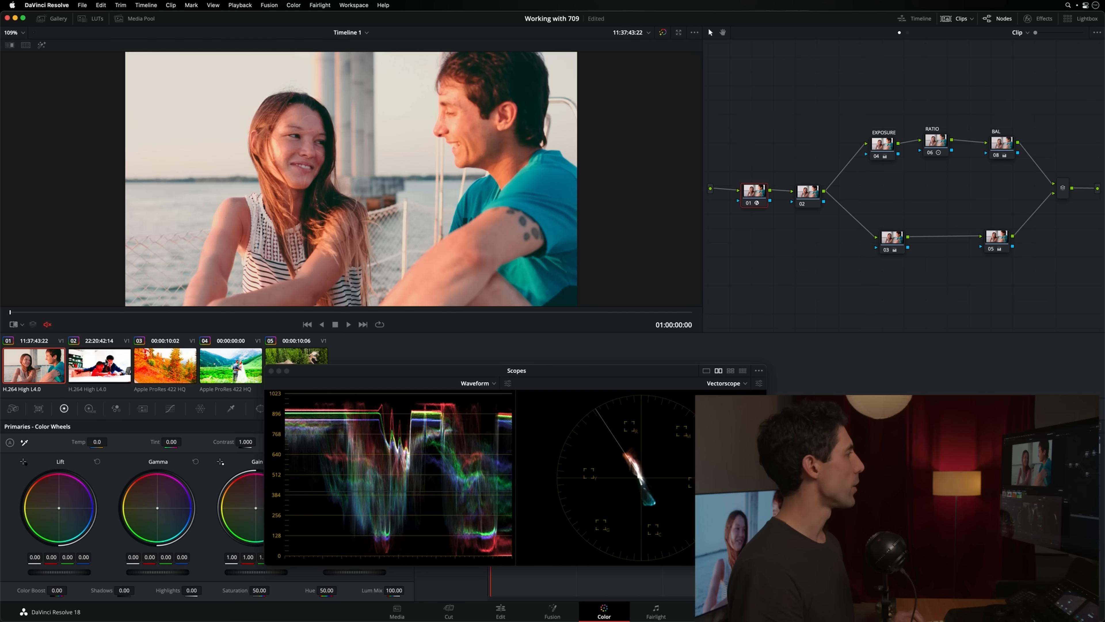
key(Down)
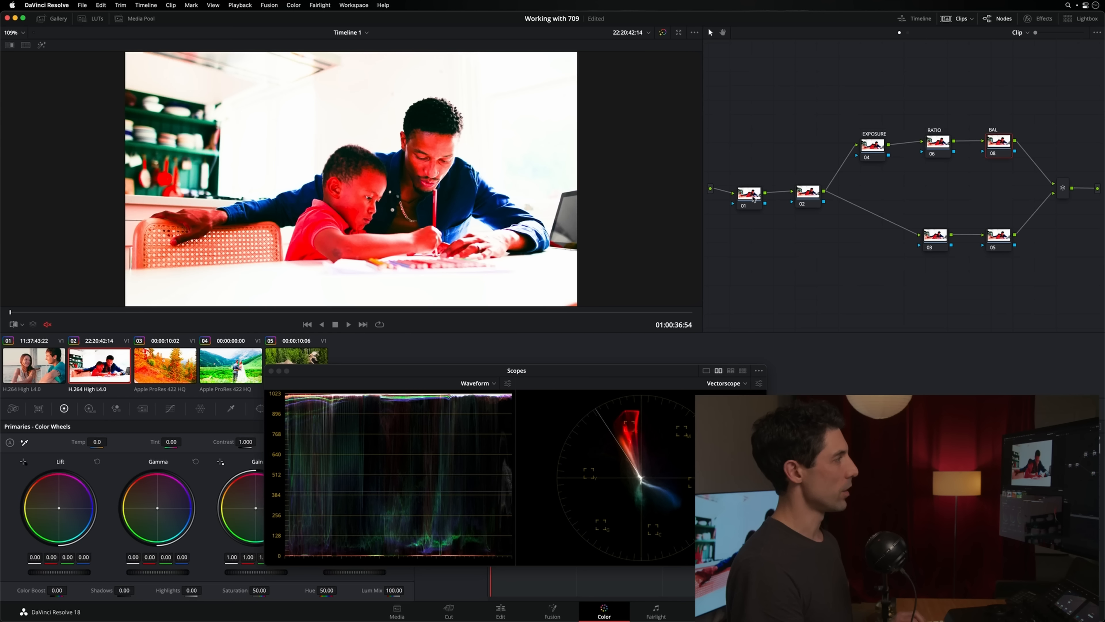
click(744, 206)
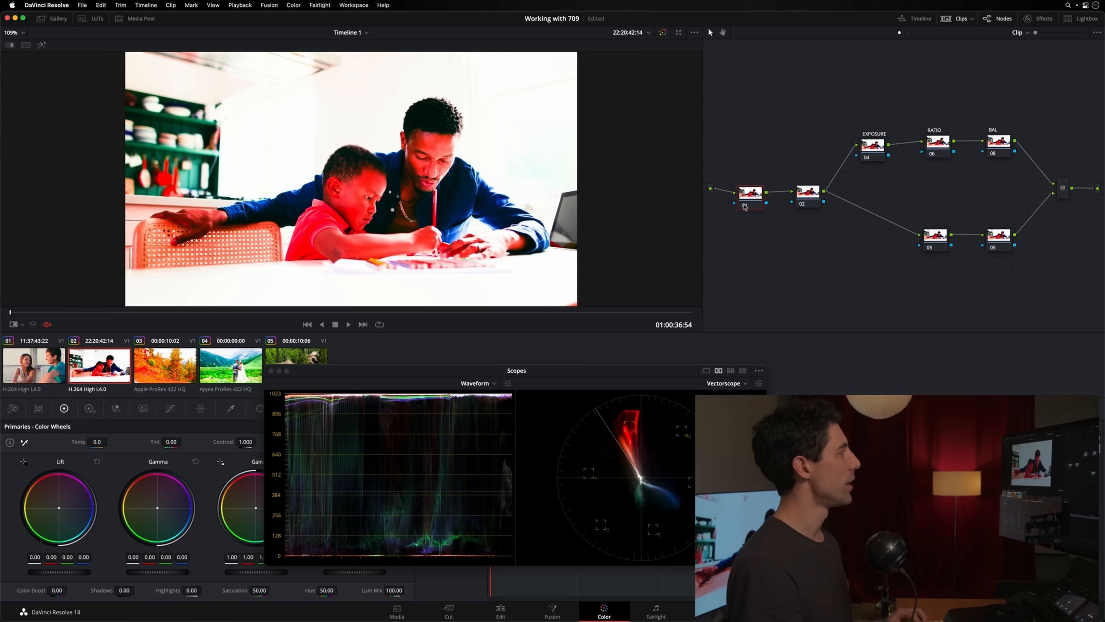
click(745, 206)
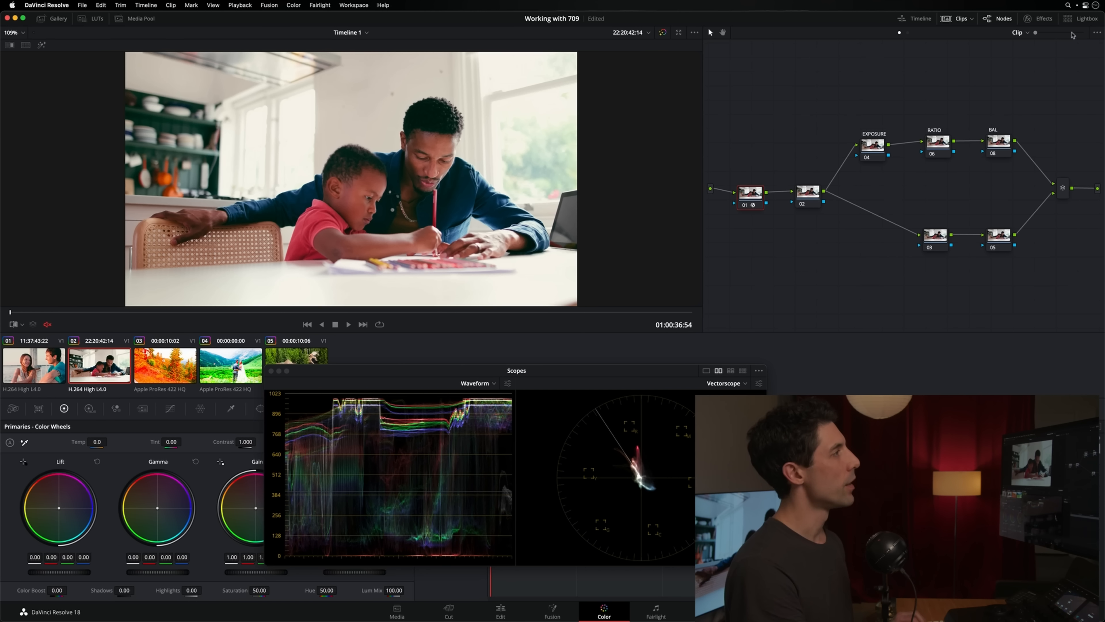
Set the second clip's Color Space Transform maximum input to 120 nits and hide the effect settings
click(1044, 19)
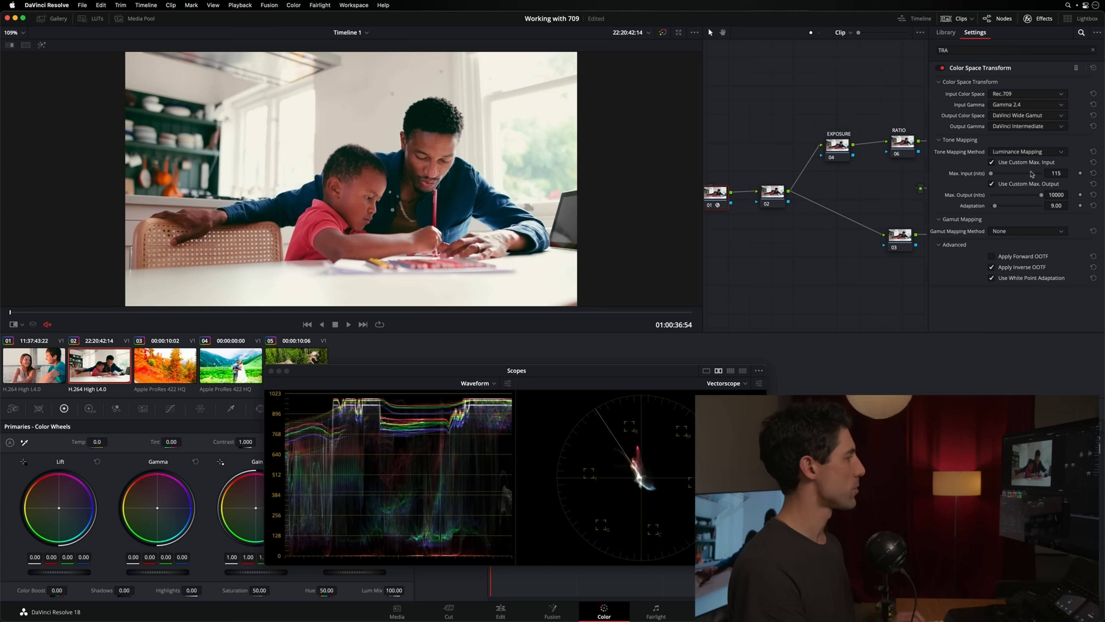
drag(1056, 173, 1055, 173)
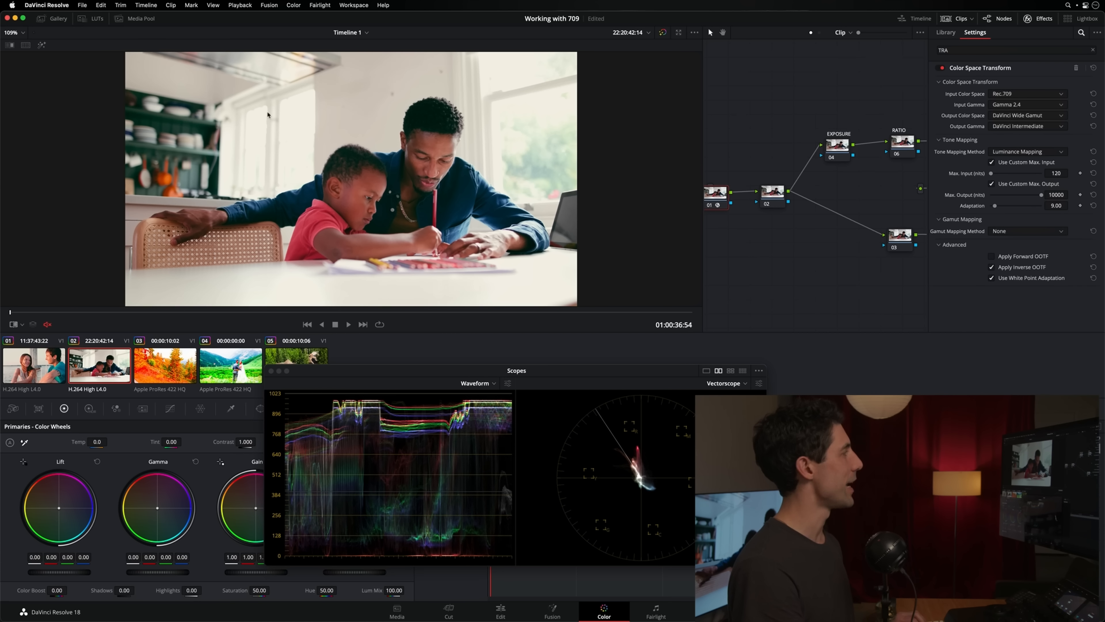
click(1038, 21)
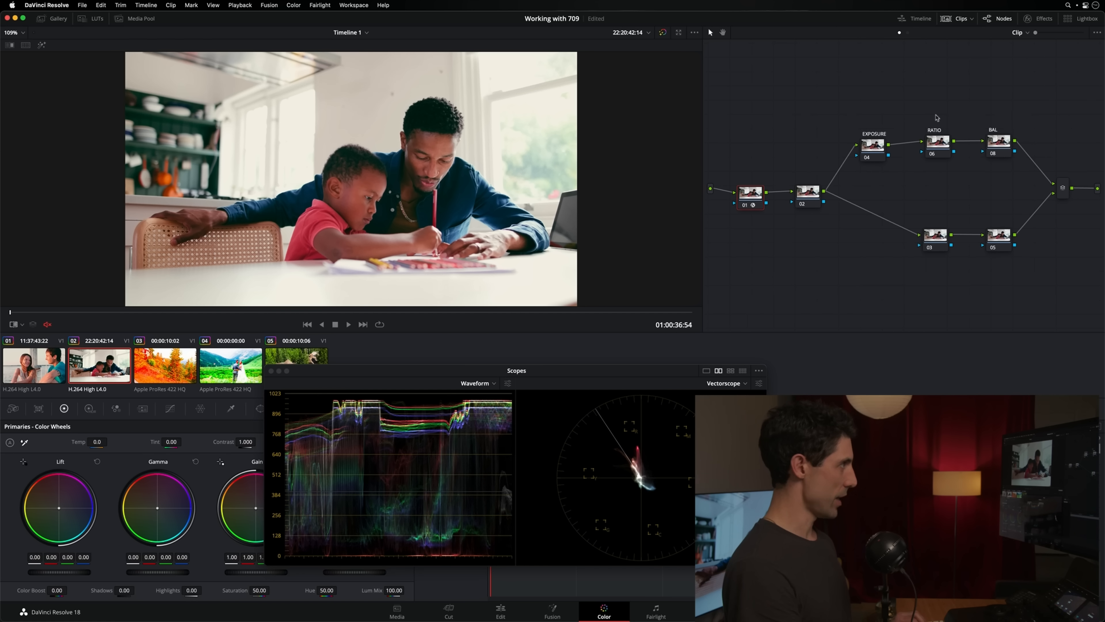
Adjust the second clip's exposure in the EXPOSURE node and set the RATIO node's contrast to 0.964
click(871, 150)
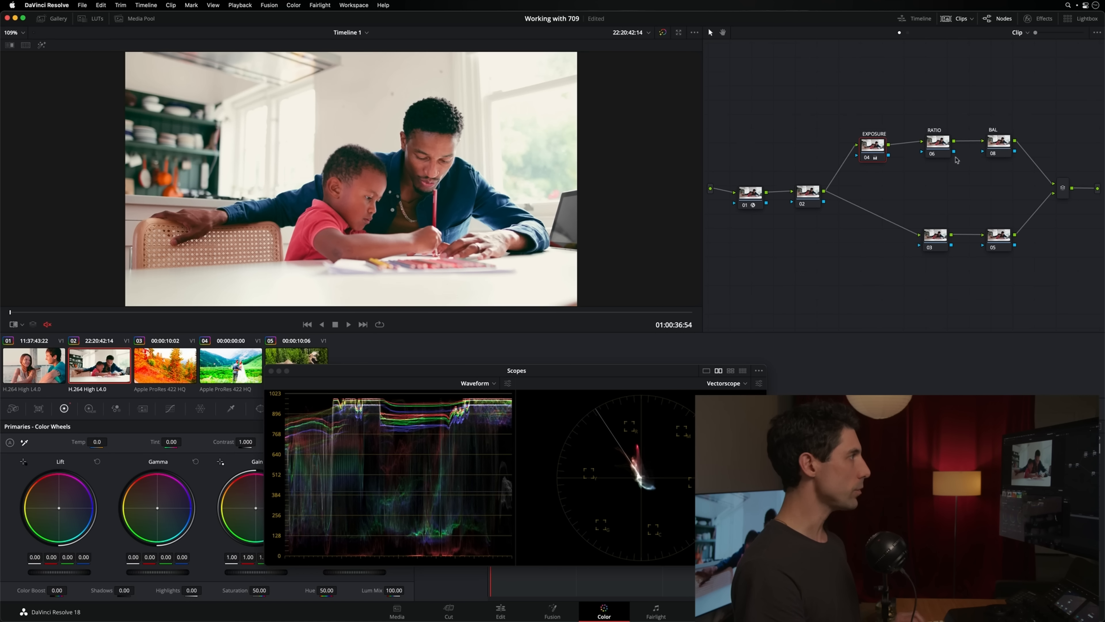
click(942, 150)
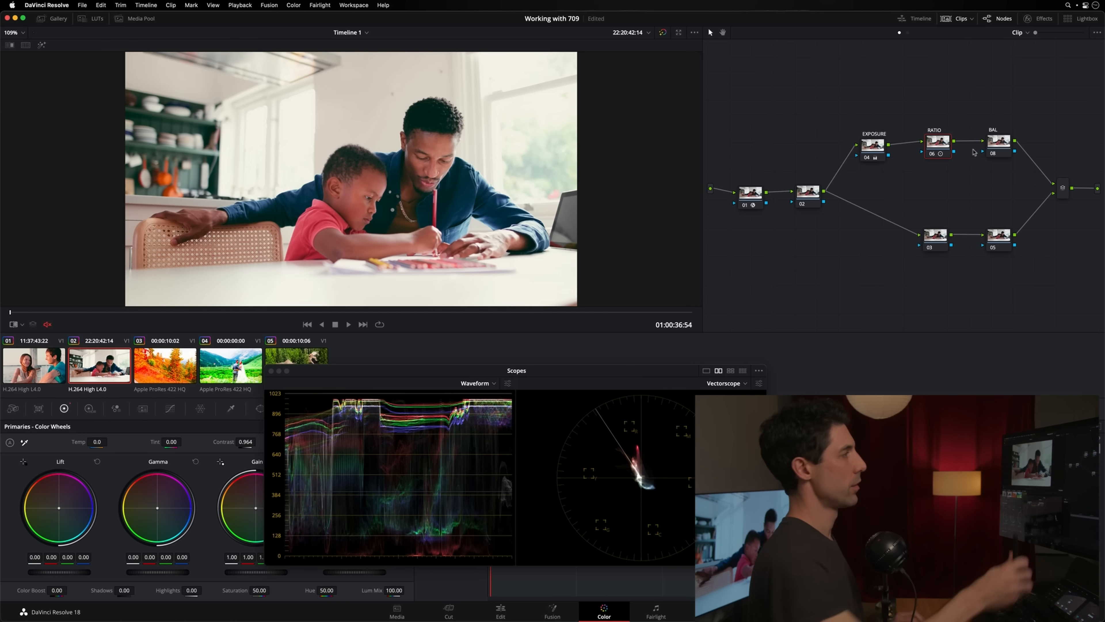
Set the second clip's node 03 shadows to 18.33 and highlights to -12.38
drag(937, 241, 934, 243)
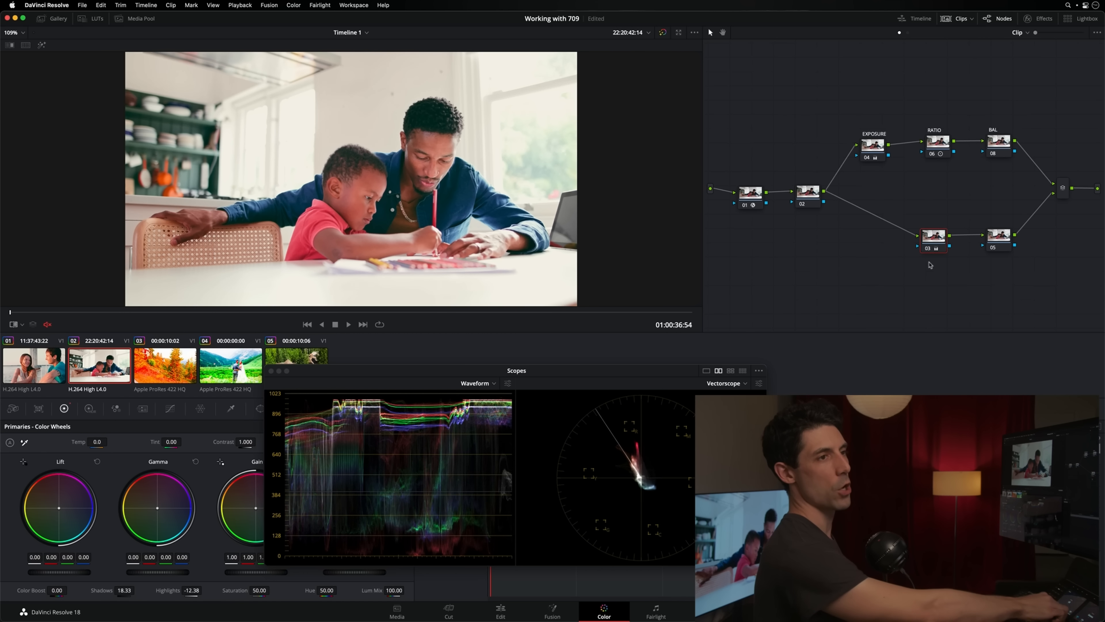
Compare the second clip's node 03 on and off, set its shadows to 14.30, and save the project
key(super+d)
key(super+d)
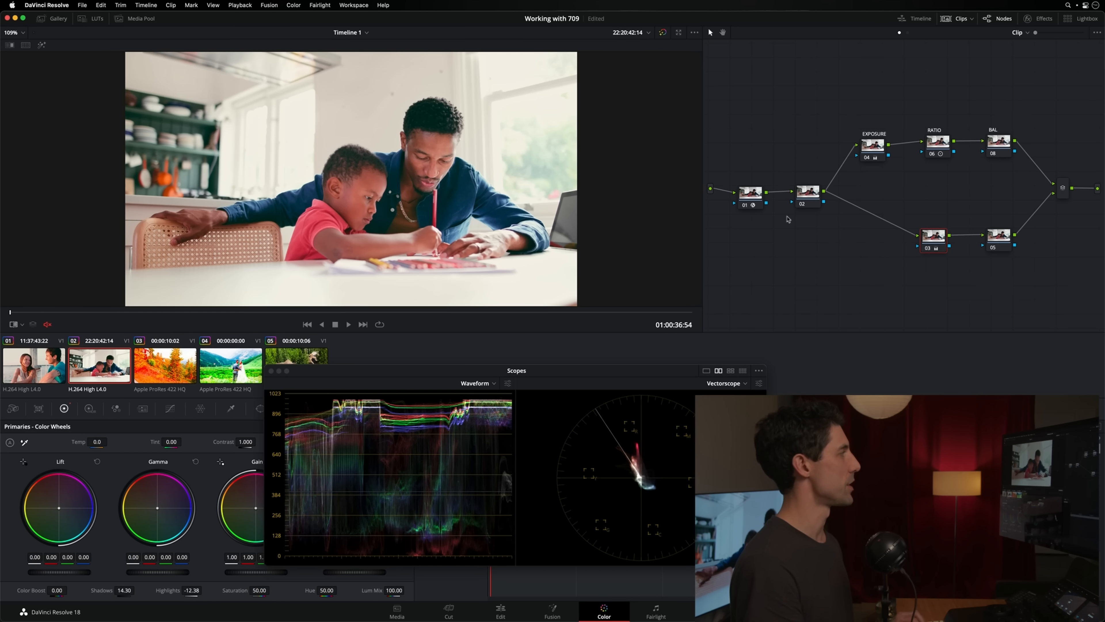
key(super+s)
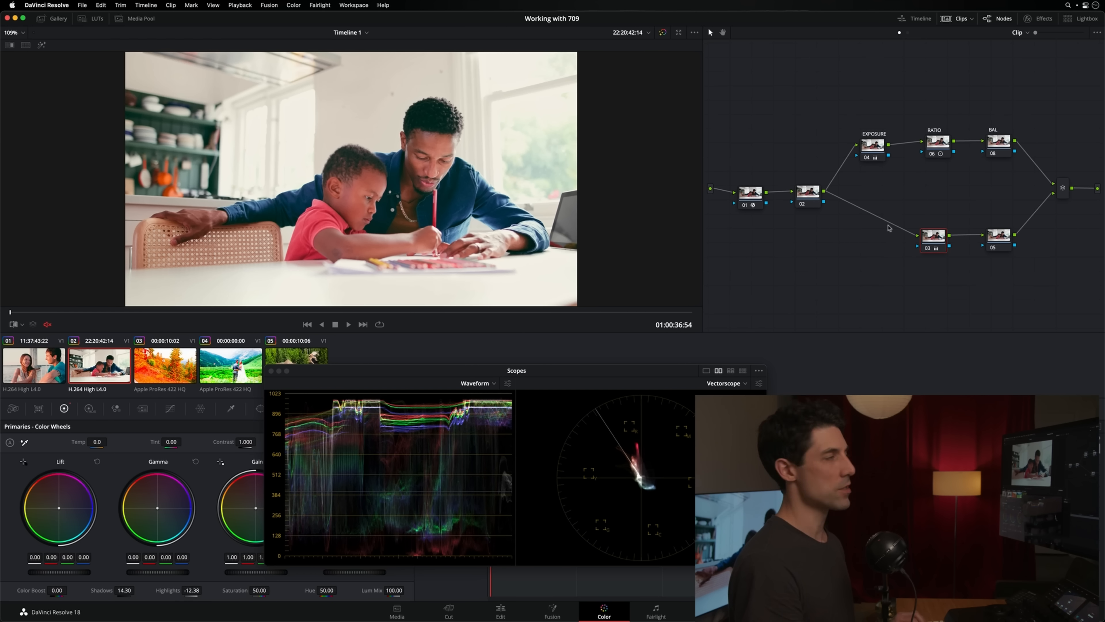
Adjust the second clip's color balance in the BAL node and compare the result with the node disabled and enabled
click(996, 145)
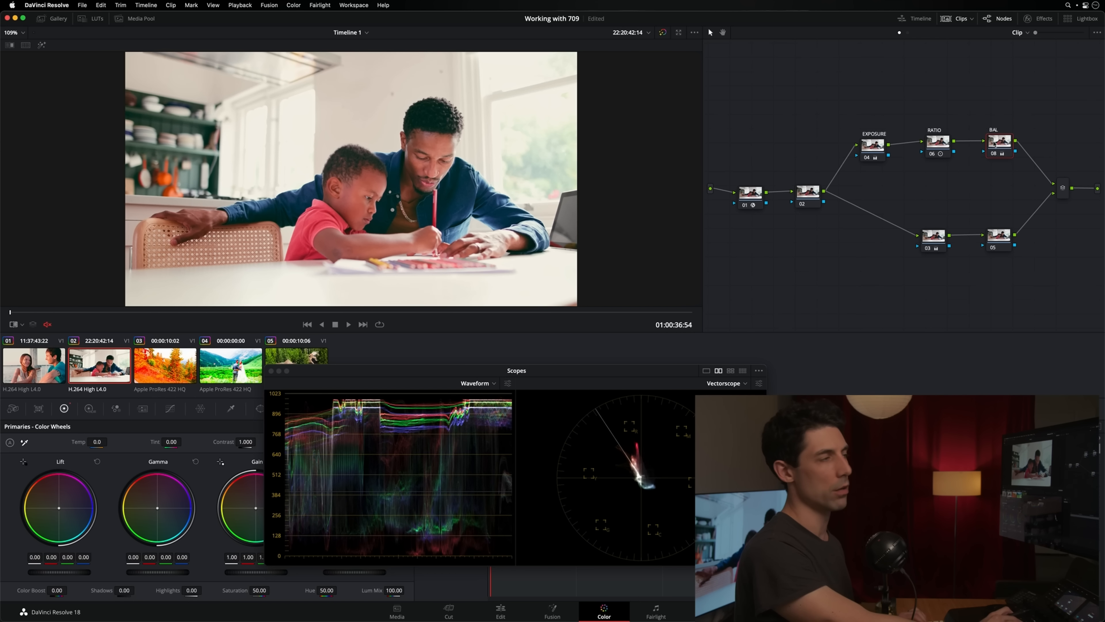
key(super+d)
key(super+d)
key(super+d)
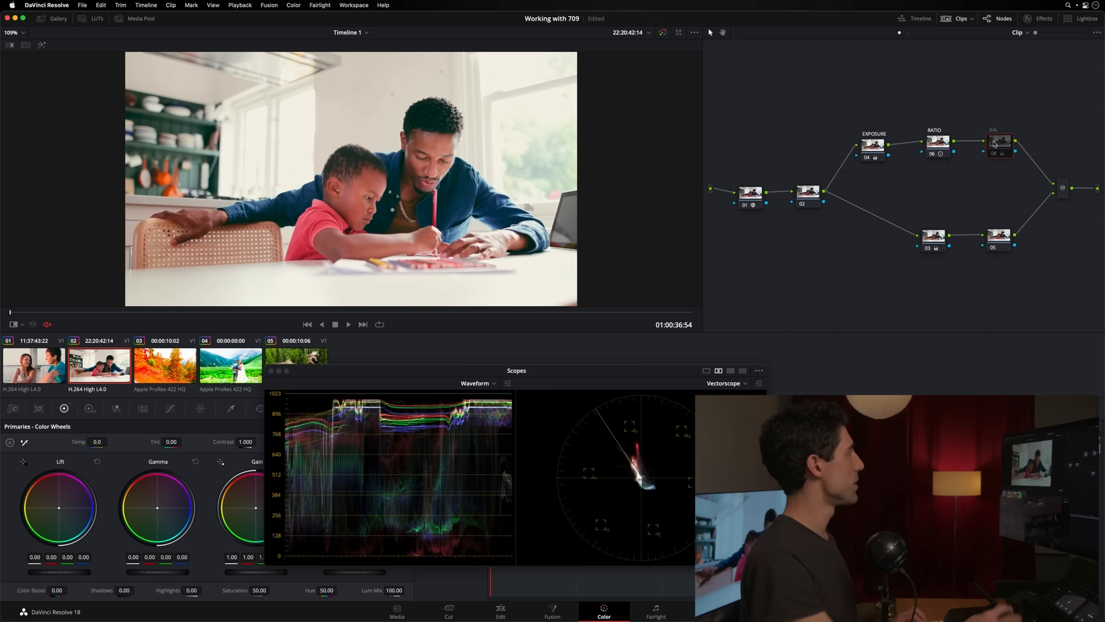
key(super+d)
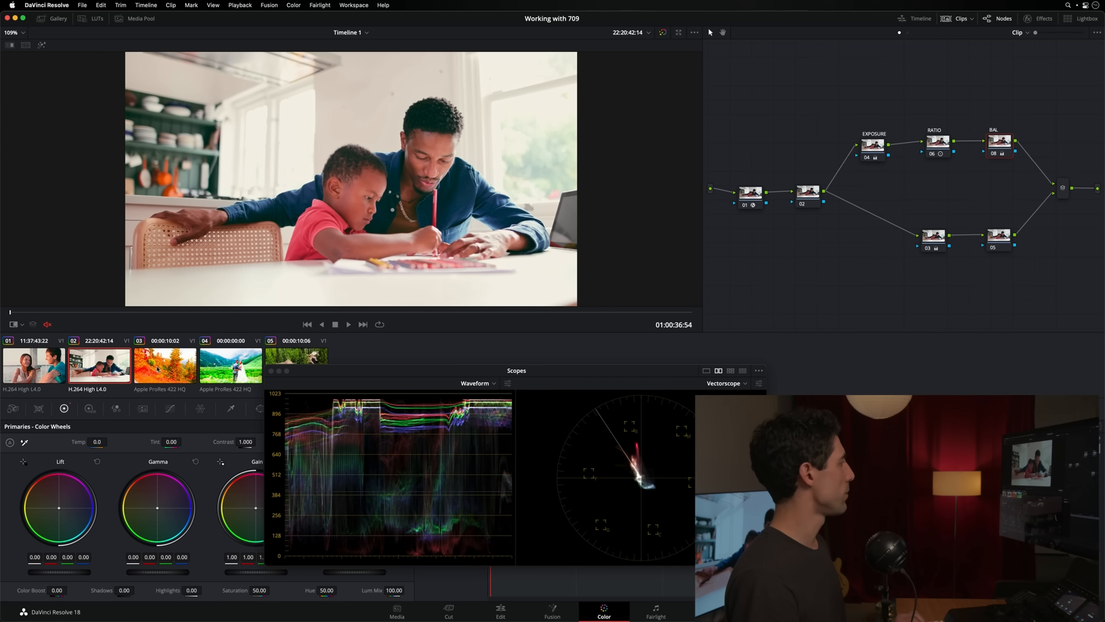
Apply the Color Space Transform to the third clip's node 01 and move the playhead to 01:01:36:10
key(Down)
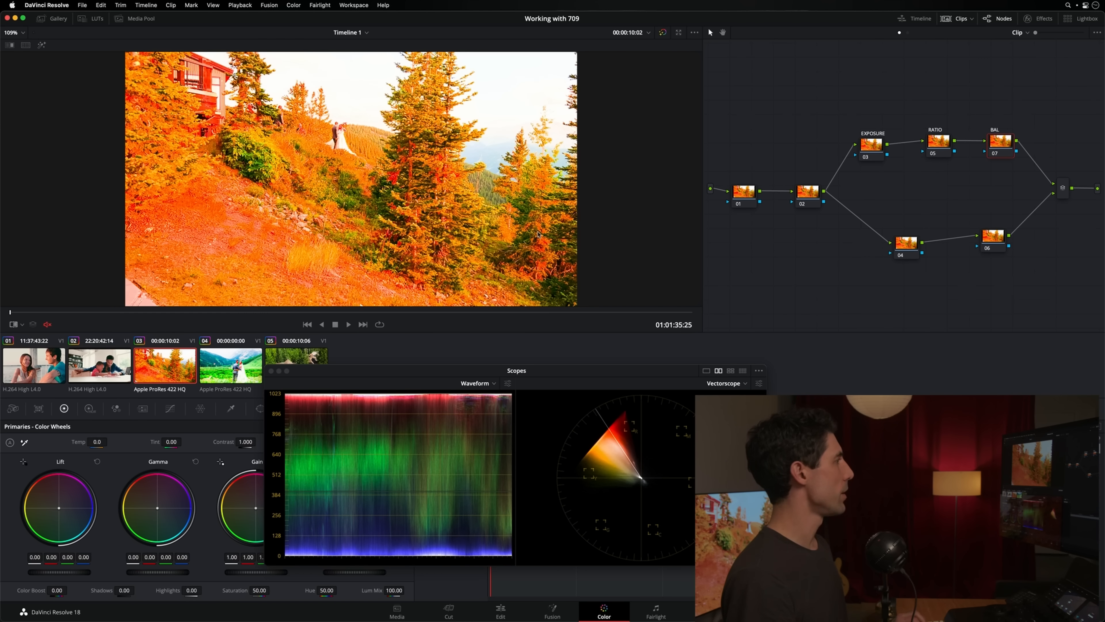
click(747, 194)
key(super+d)
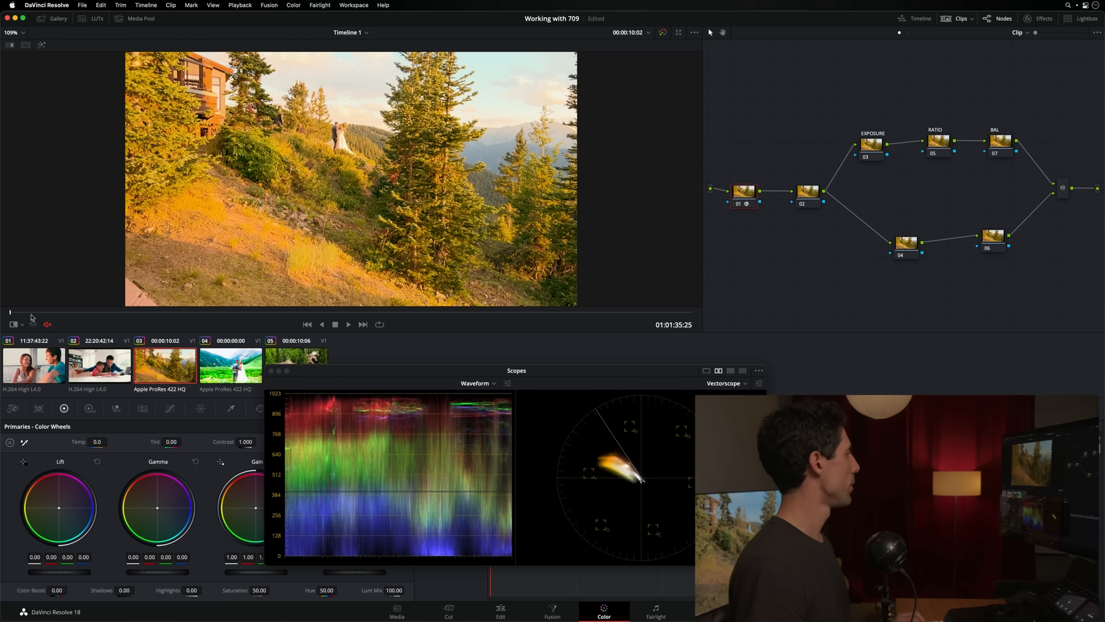
drag(32, 312, 73, 313)
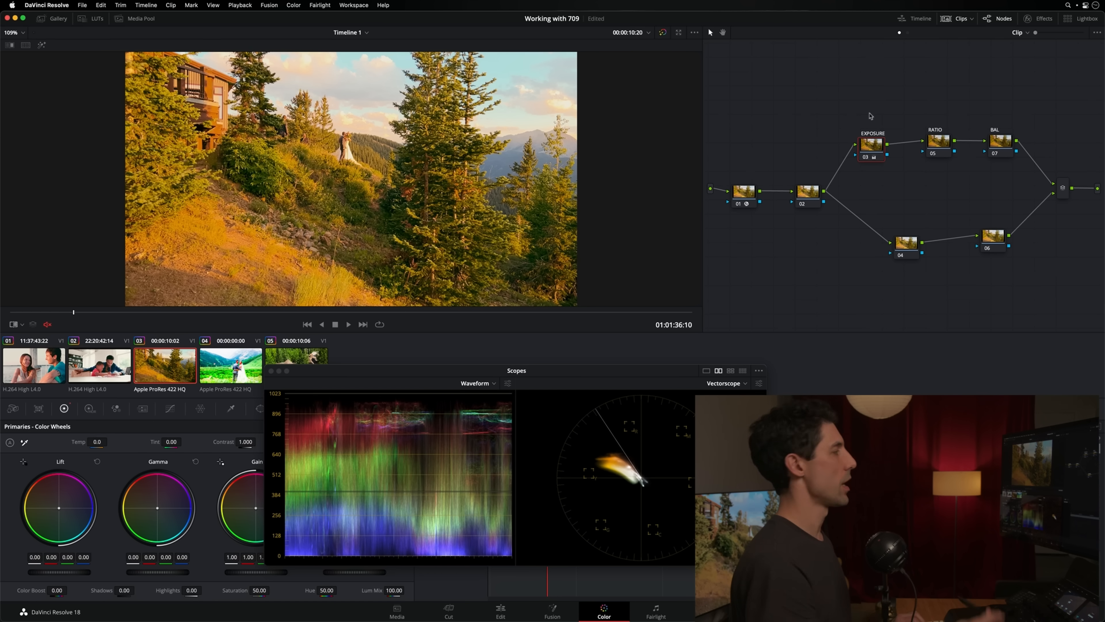
Set the third clip's RATIO contrast to 0.954 and cool its warm cast in the BAL node, comparing the balance on and off
click(931, 138)
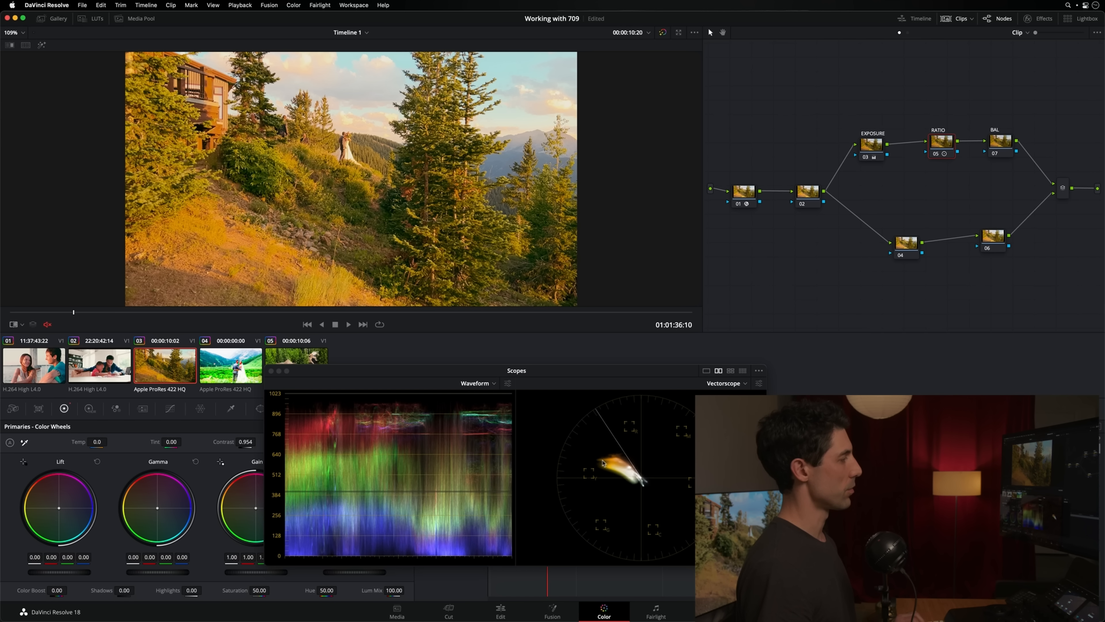
click(1010, 150)
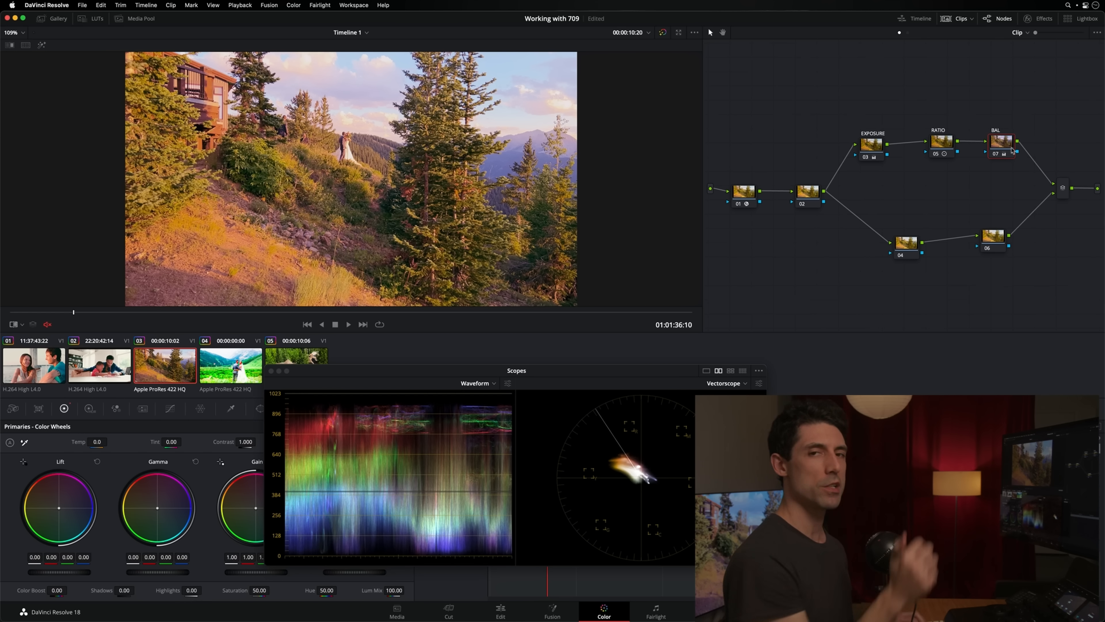
key(super+d)
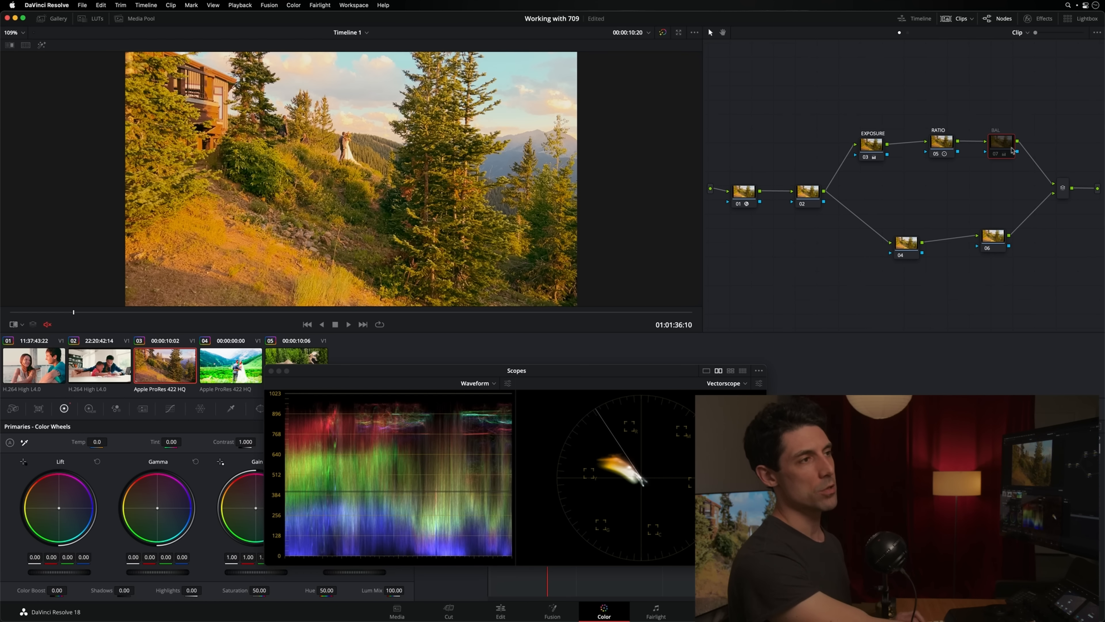
key(super+d)
key(super+d)
key(super+d)
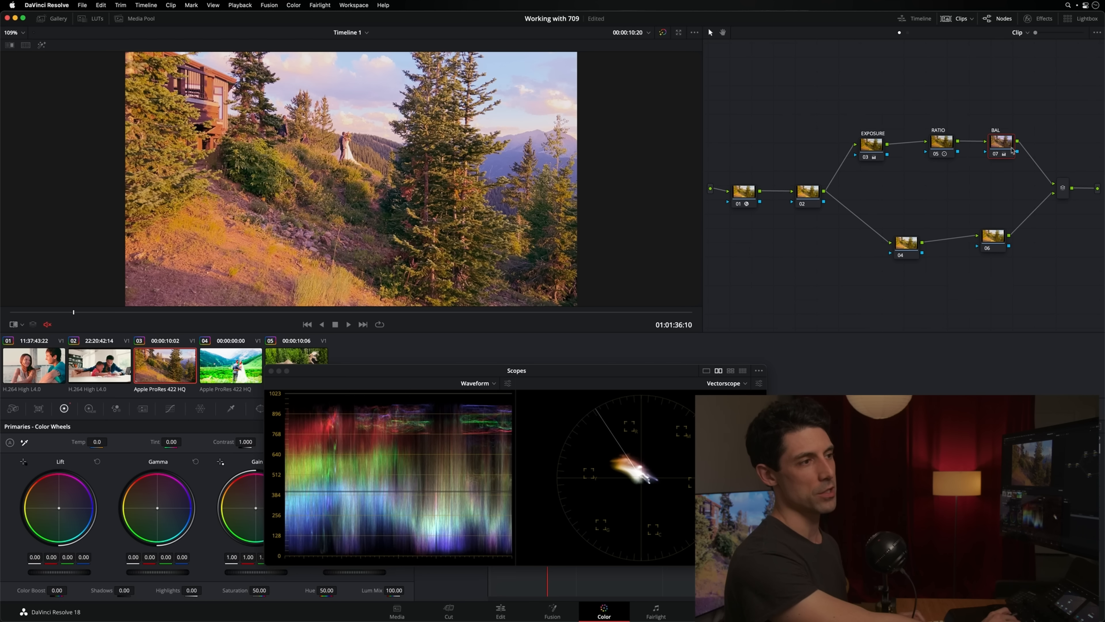
Toggle the BAL correction repeatedly to examine how it changes the third clip's color
key(ctrl+d)
key(ctrl+d)
key(ctrl+d)
key(ctrl+d)
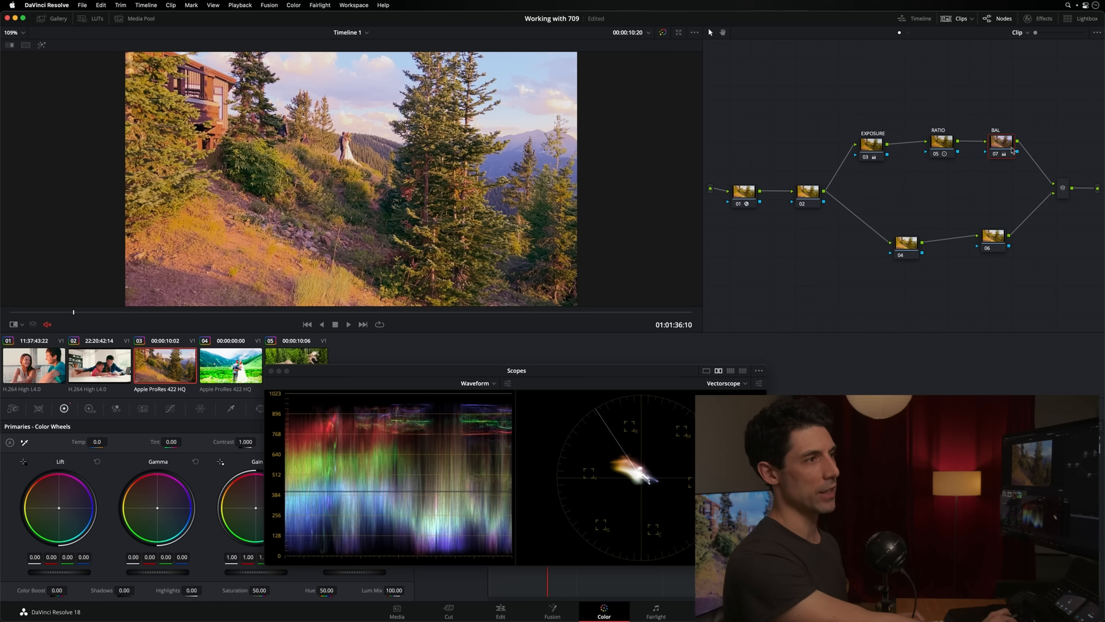
key(ctrl+d)
key(ctrl+d)
key(ctrl+d)
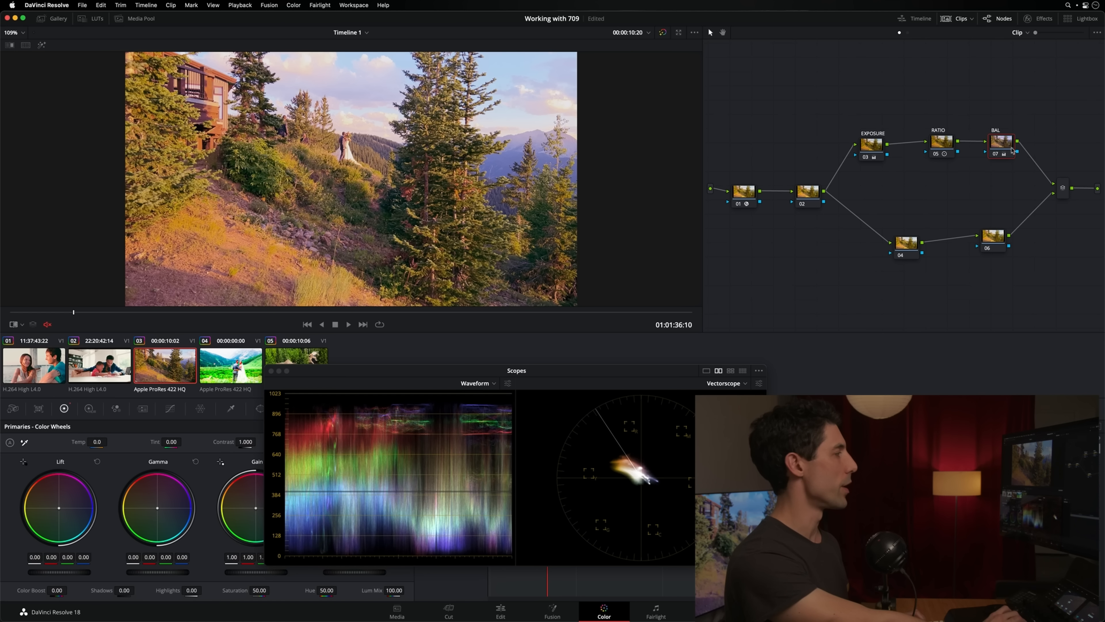
key(ctrl+d)
key(ctrl+d)
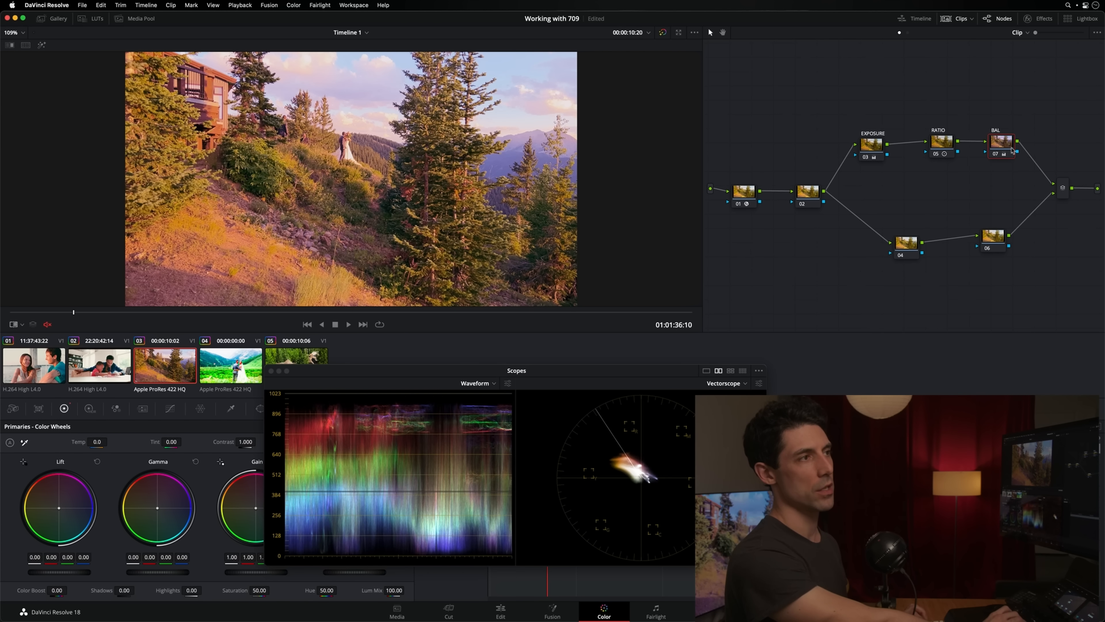
key(ctrl+d)
key(ctrl+d)
key(ctrl+d)
key(ctrl+d)
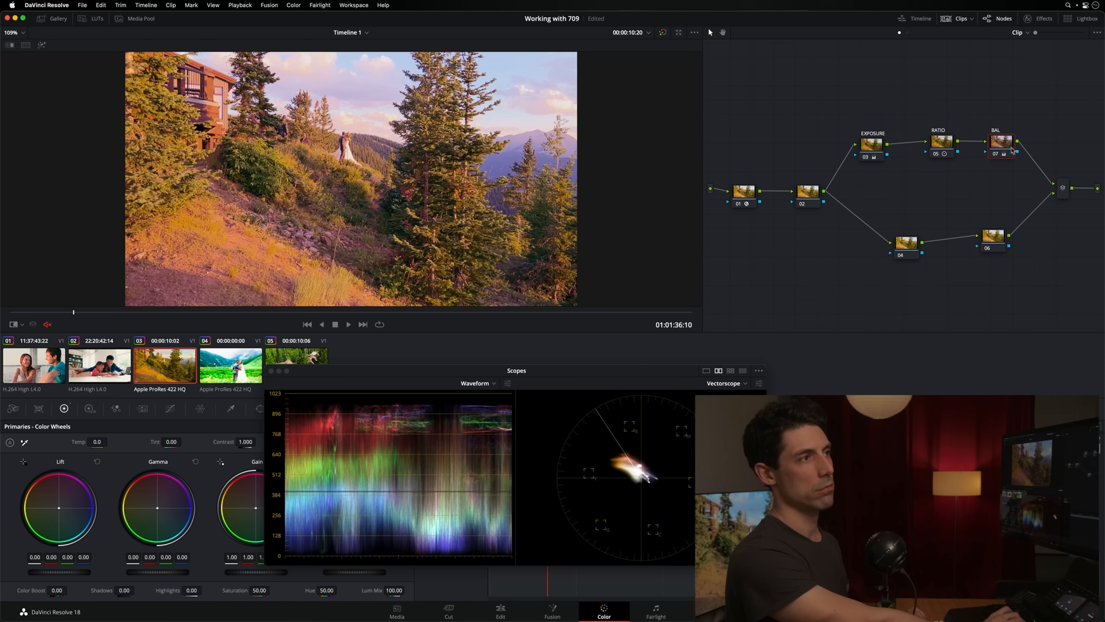
key(ctrl+d)
key(ctrl+d)
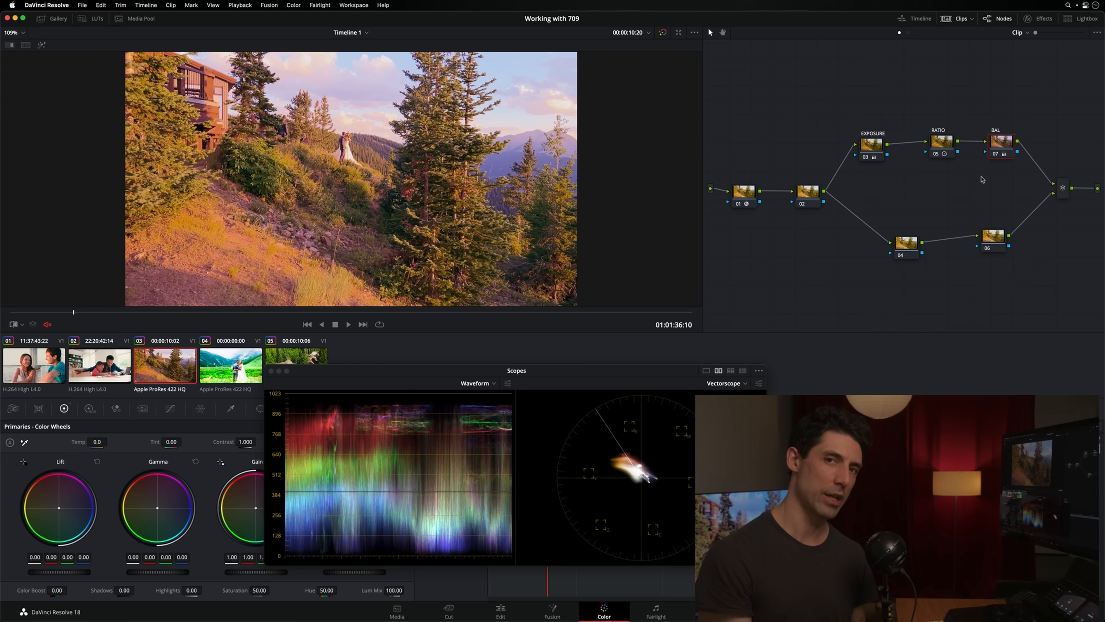
Set the third clip's node 04 shadows to 7.13 and highlights to -16.52, comparing the node on and off
click(907, 243)
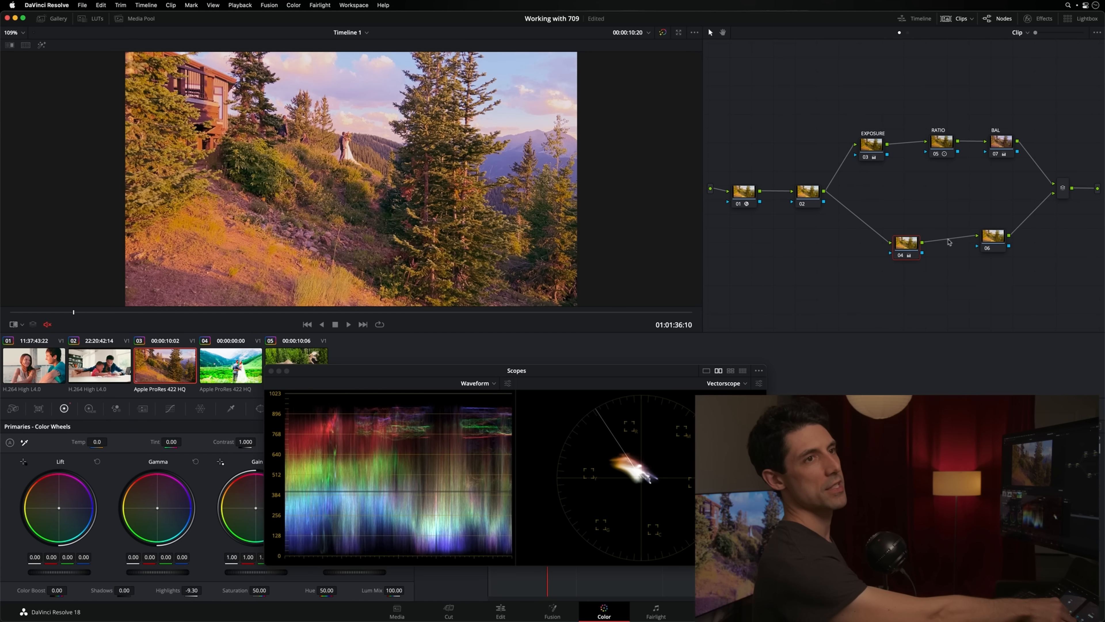
key(super+d)
key(super+d)
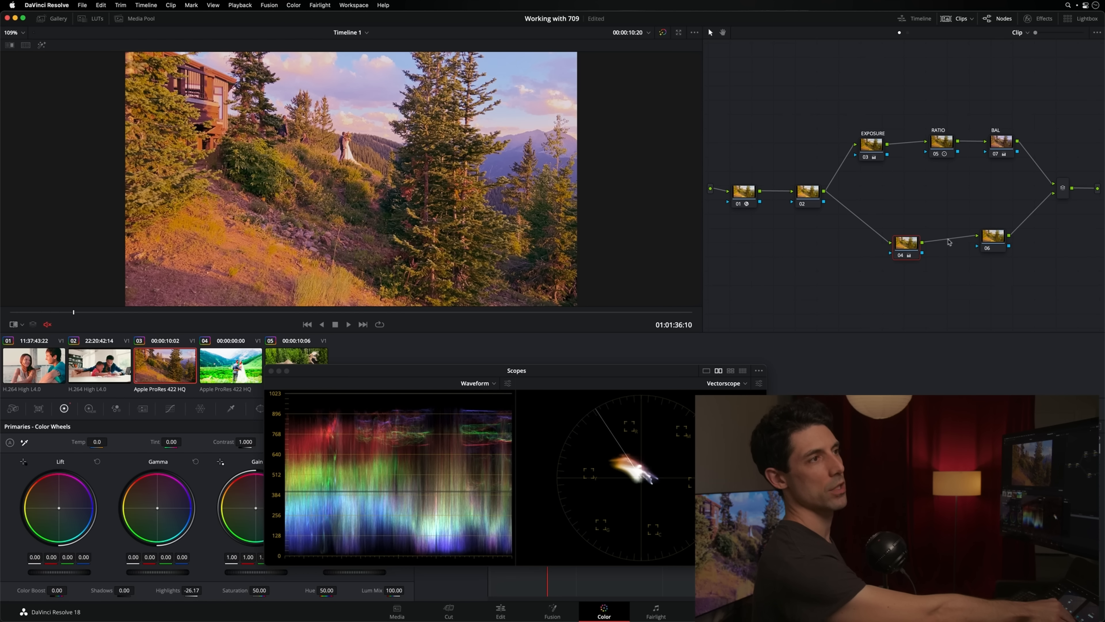
key(super+d)
key(super+d)
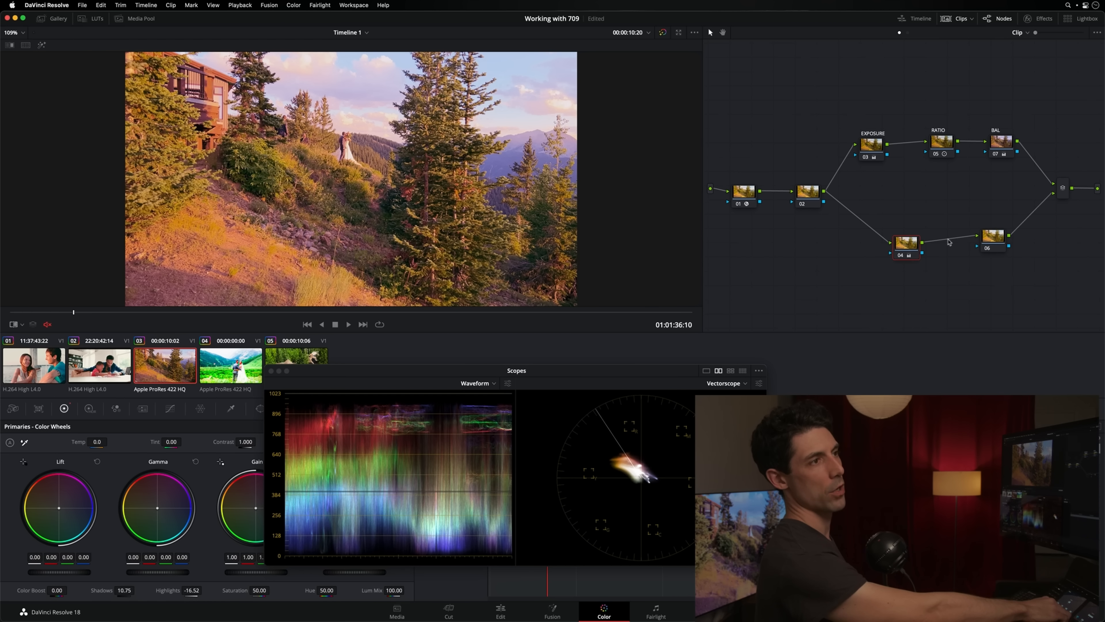
key(super+d)
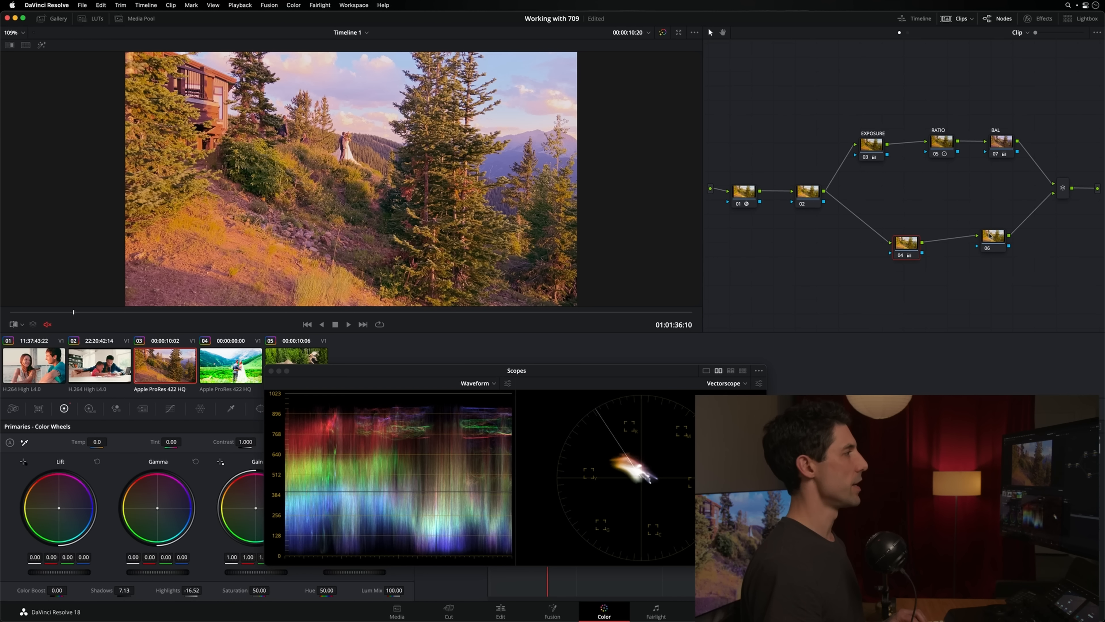
Add a circular power window in a new node after node 06, save the project, and stretch it into a wide ellipse around the couple
key(alt+c)
key(super+s)
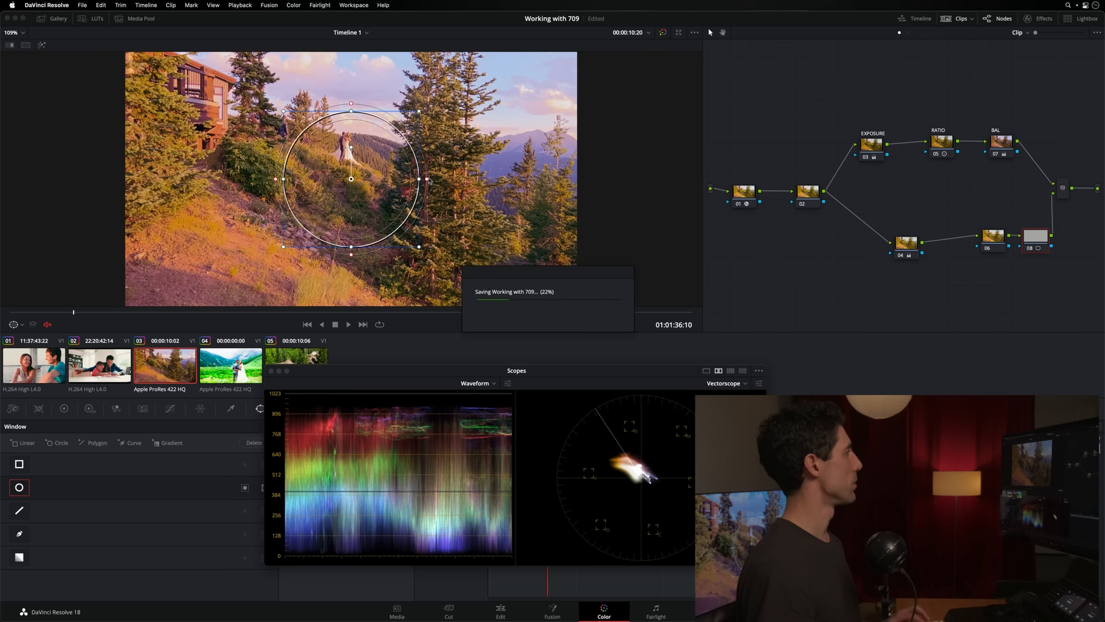
drag(427, 179, 475, 179)
drag(337, 169, 274, 96)
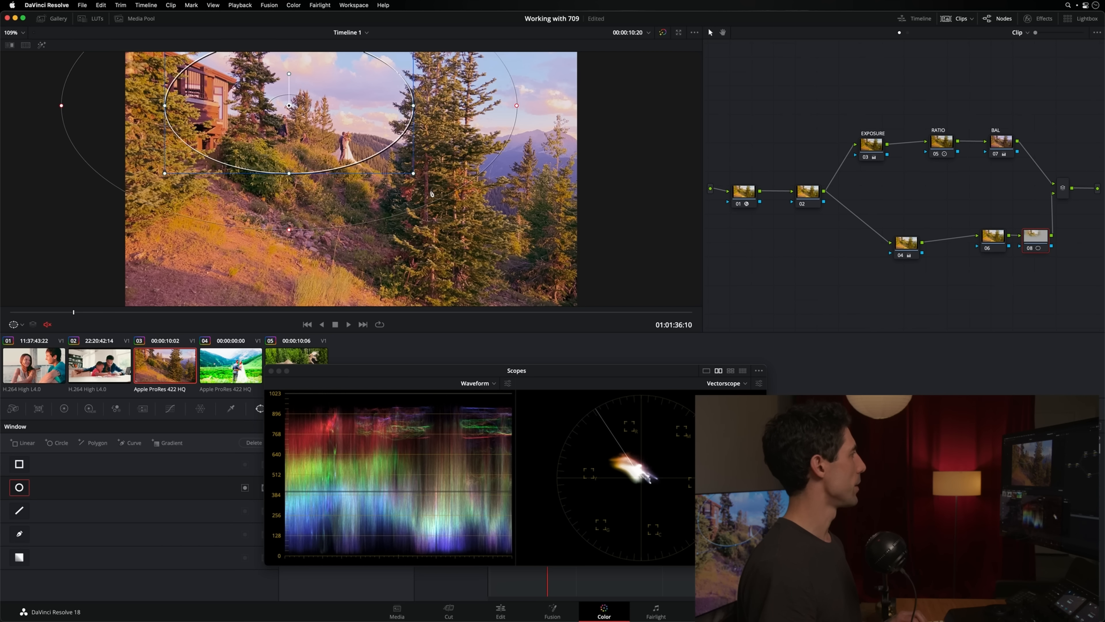
drag(414, 174, 452, 194)
drag(367, 140, 376, 198)
mouse_move(461, 163)
mouse_down()
mouse_move(505, 163)
mouse_move(478, 164)
mouse_up()
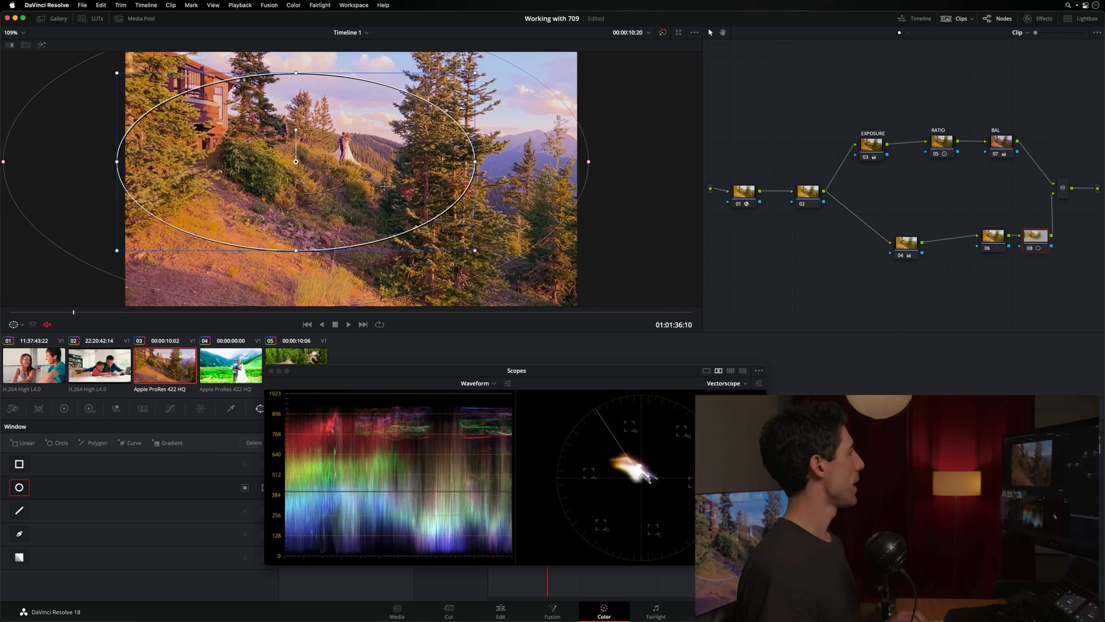
Enlarge and reposition the ellipse to span the upper frame, invert it, and darken the area outside it in node 08
drag(408, 185, 416, 259)
drag(486, 236, 508, 236)
drag(391, 269, 515, 263)
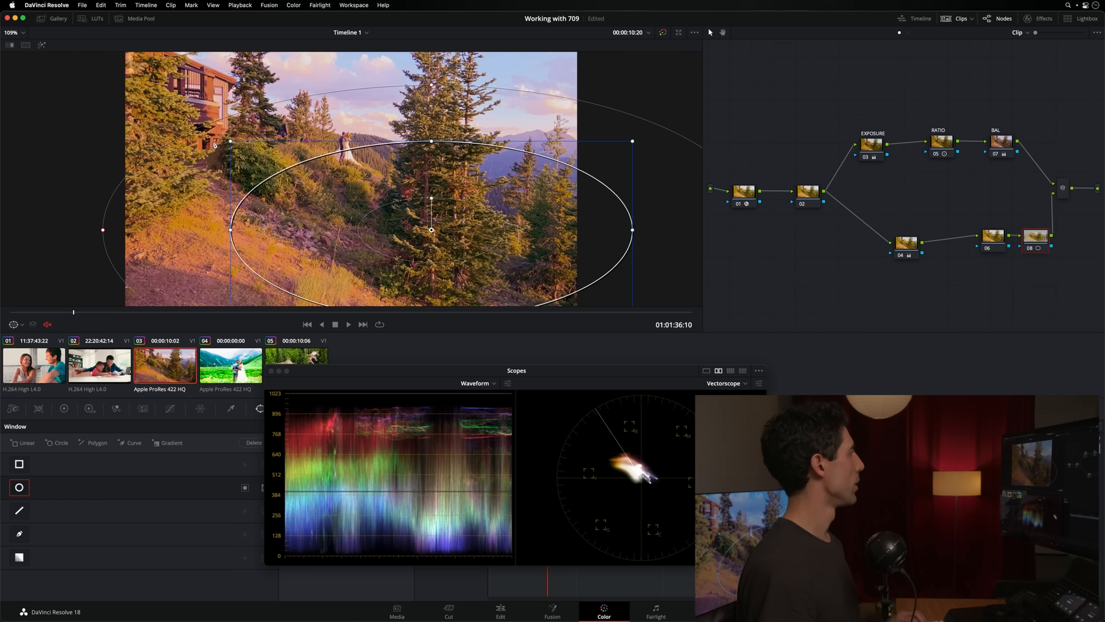
drag(230, 141, 97, 83)
drag(331, 226, 124, 75)
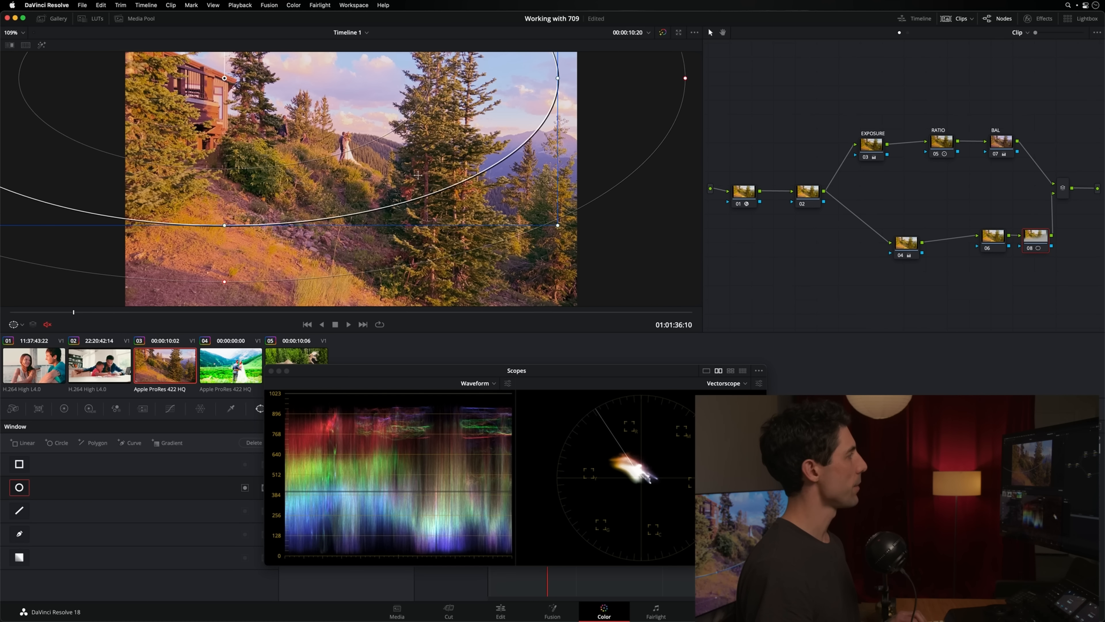
drag(418, 175, 478, 188)
drag(608, 91, 776, 107)
scroll(620, 119, up, 1)
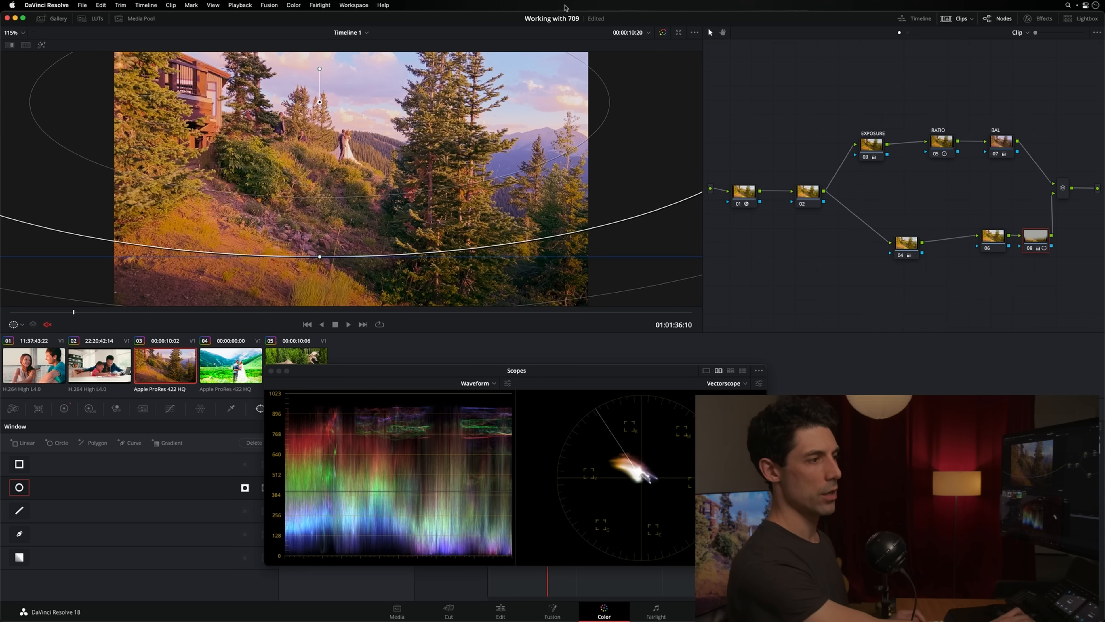
Compare node 08's vignette on and off and shift its window slightly up and to the left
key(super+d)
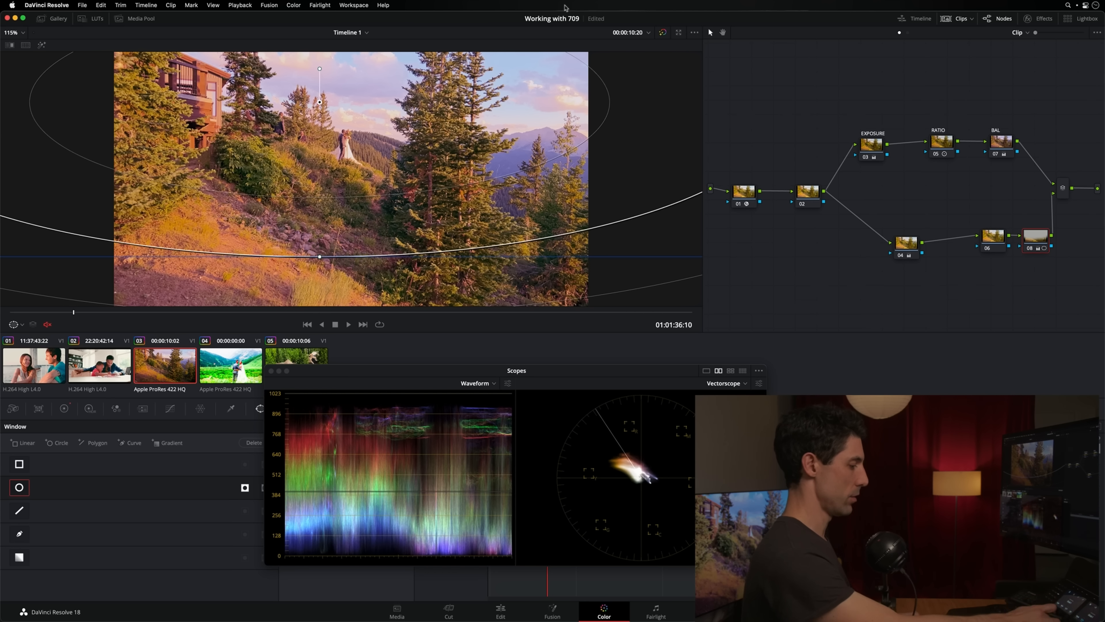
key(super+d)
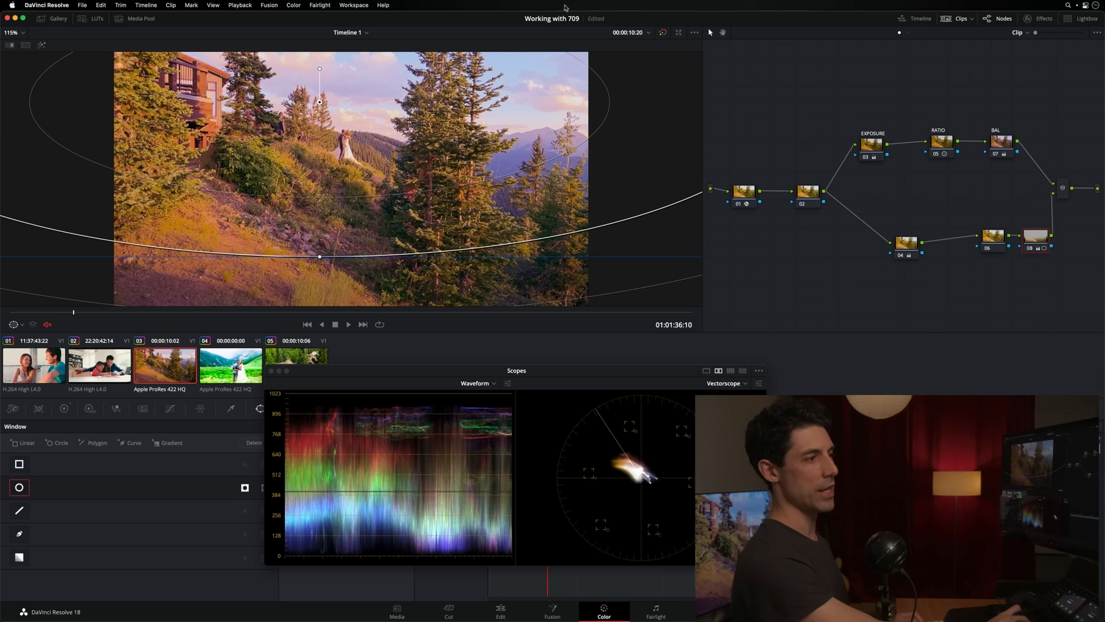
key(super+d)
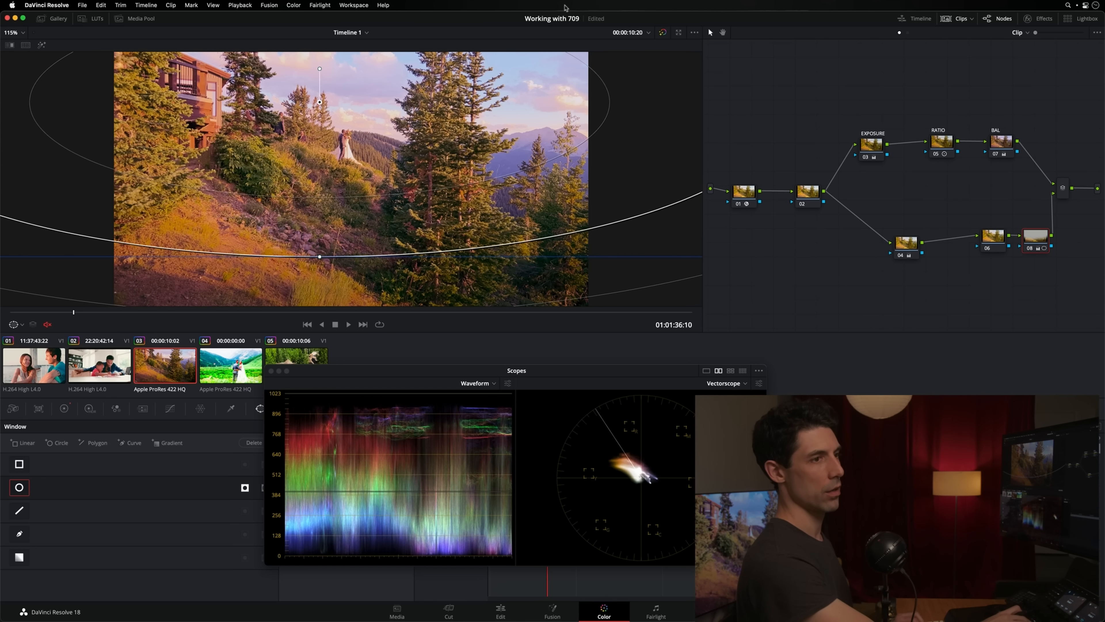
key(super+d)
key(super+d)
mouse_move(343, 218)
mouse_down()
mouse_move(317, 221)
mouse_move(325, 219)
mouse_up()
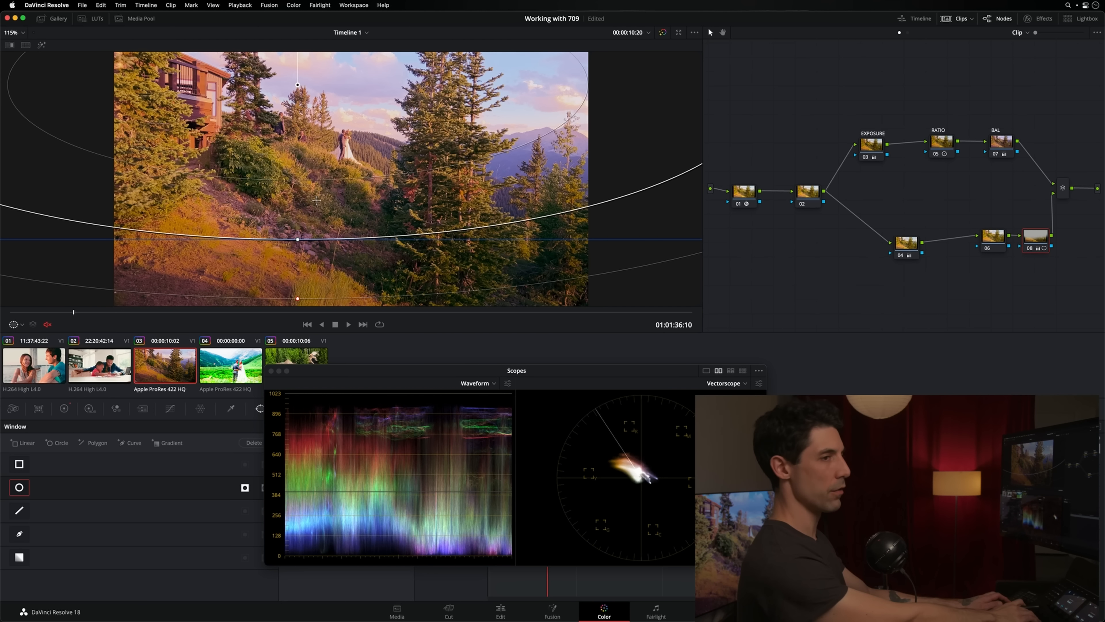
Compare the repositioned vignette on and off, and reset and redo the darkening in node 08
key(super+d)
key(super+d)
key(super+d)
key(super+d)
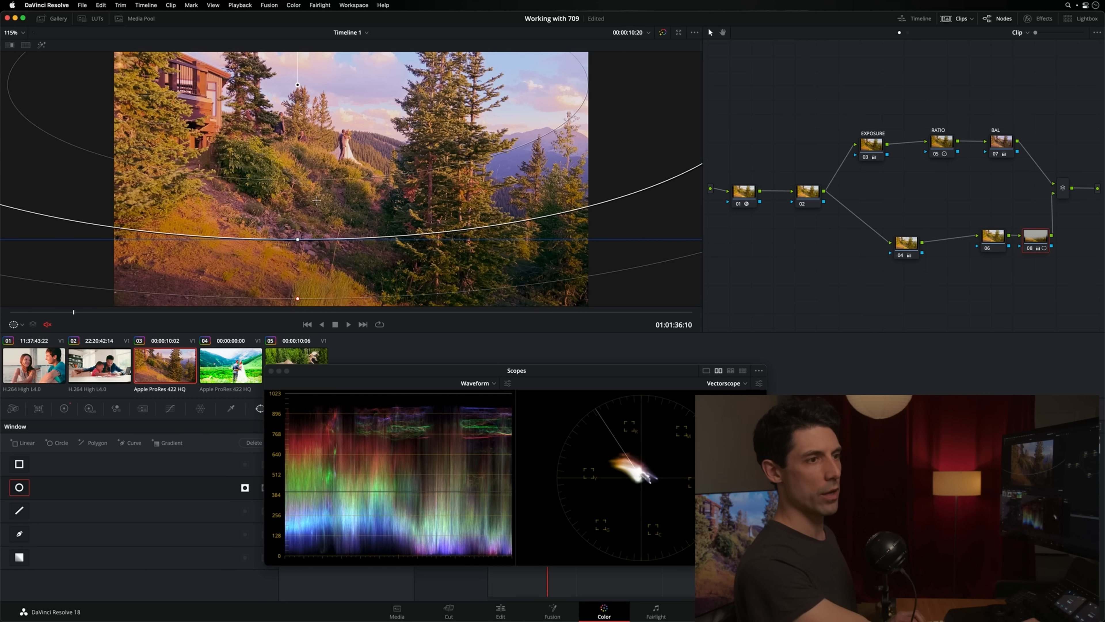
key(super+d)
key(super+d)
key(super+d)
key(super+d)
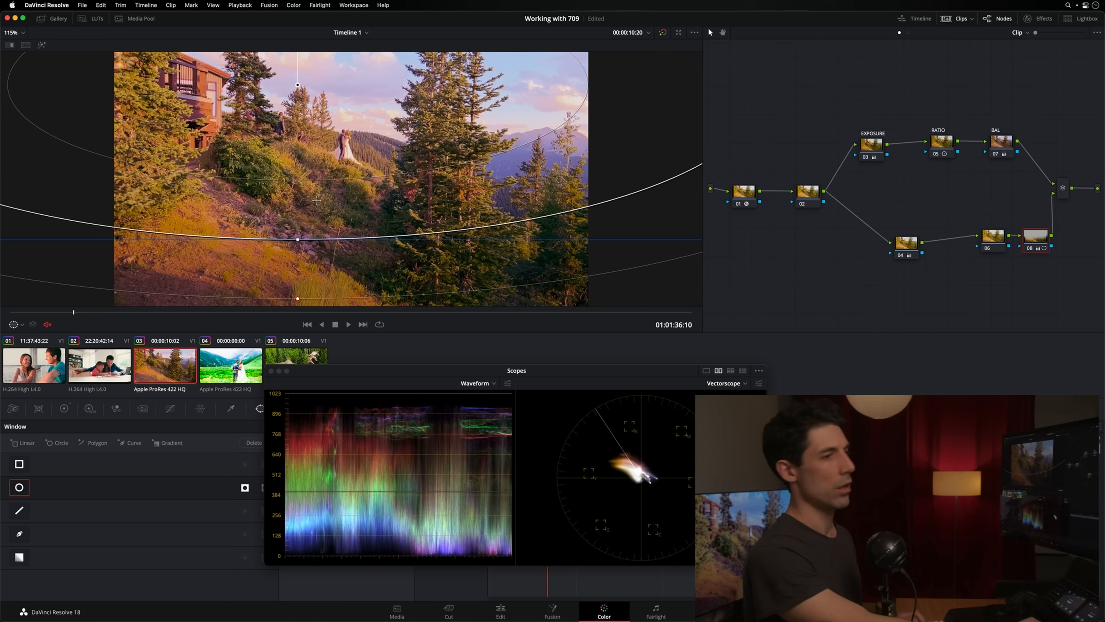
key(super+d)
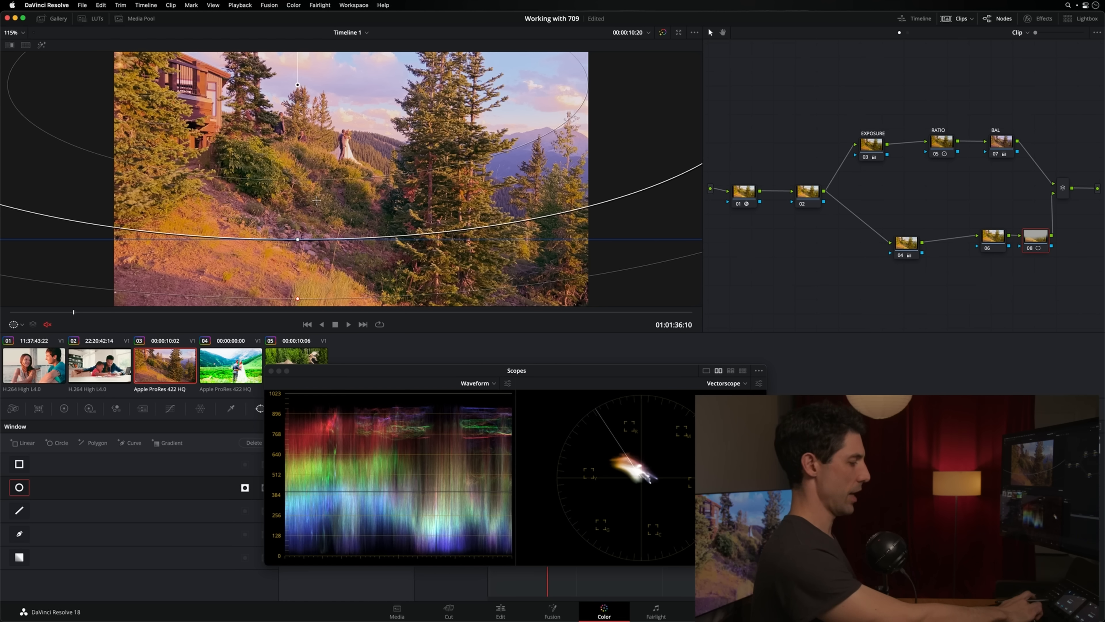
key(super+d)
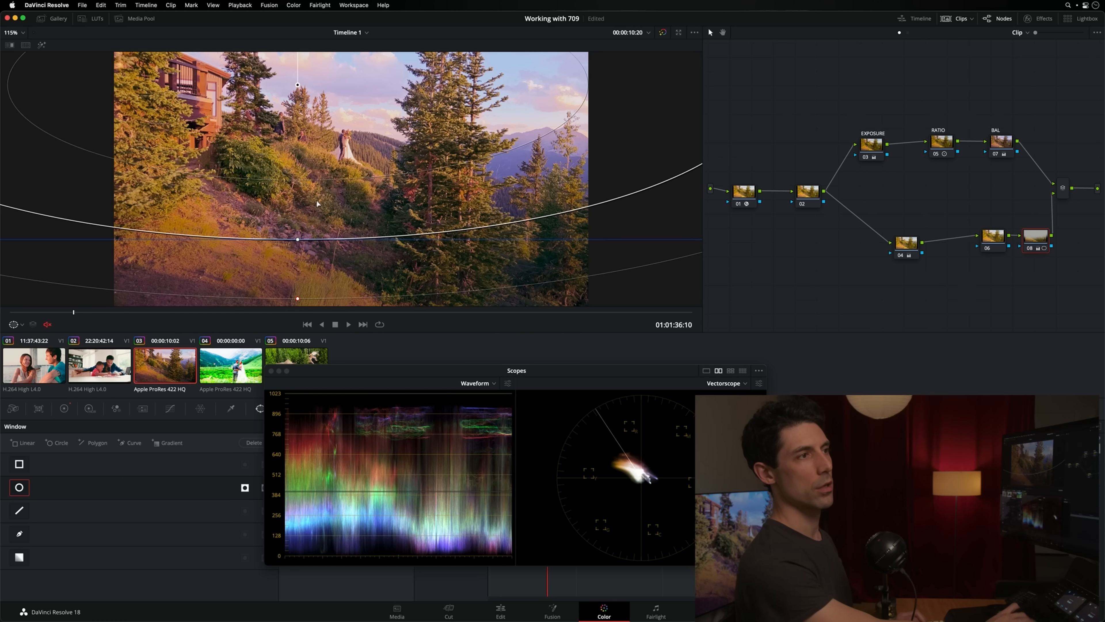
Compare the redone vignette in node 08 on and off over the couple shot
key(super+d)
key(super+d)
key(super+d)
key(super+d)
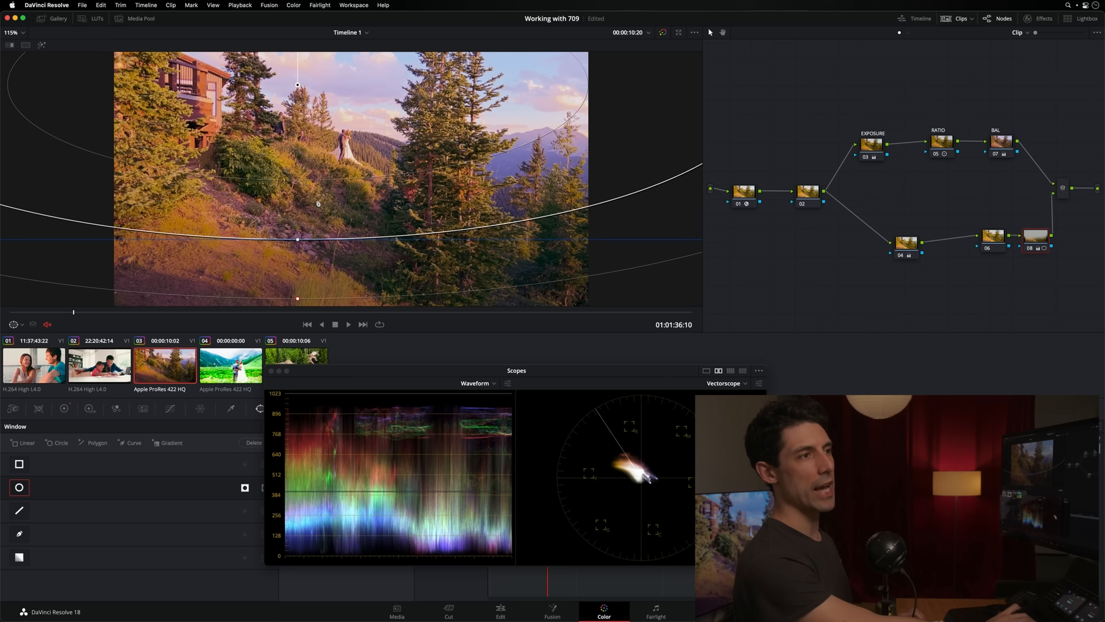
key(super+d)
key(super+d)
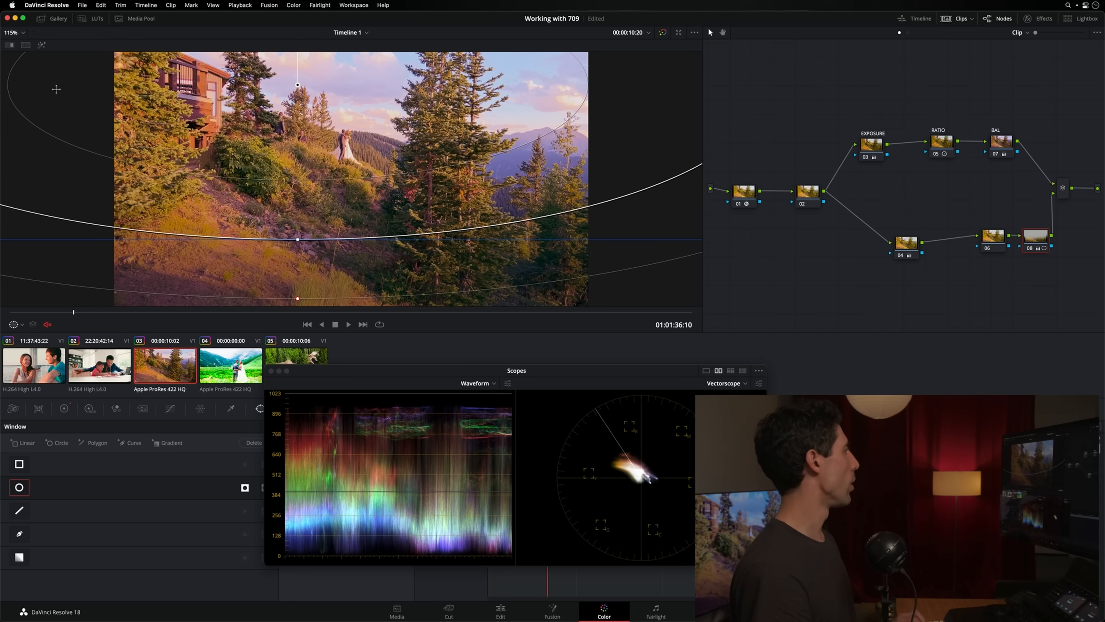
Tilt node 08's elliptical window clockwise and reposition it so its edge slopes along the hillside, comparing the effect on and off
drag(362, 92, 413, 135)
drag(351, 94, 427, 98)
key(super+d)
key(super+d)
drag(367, 134, 364, 138)
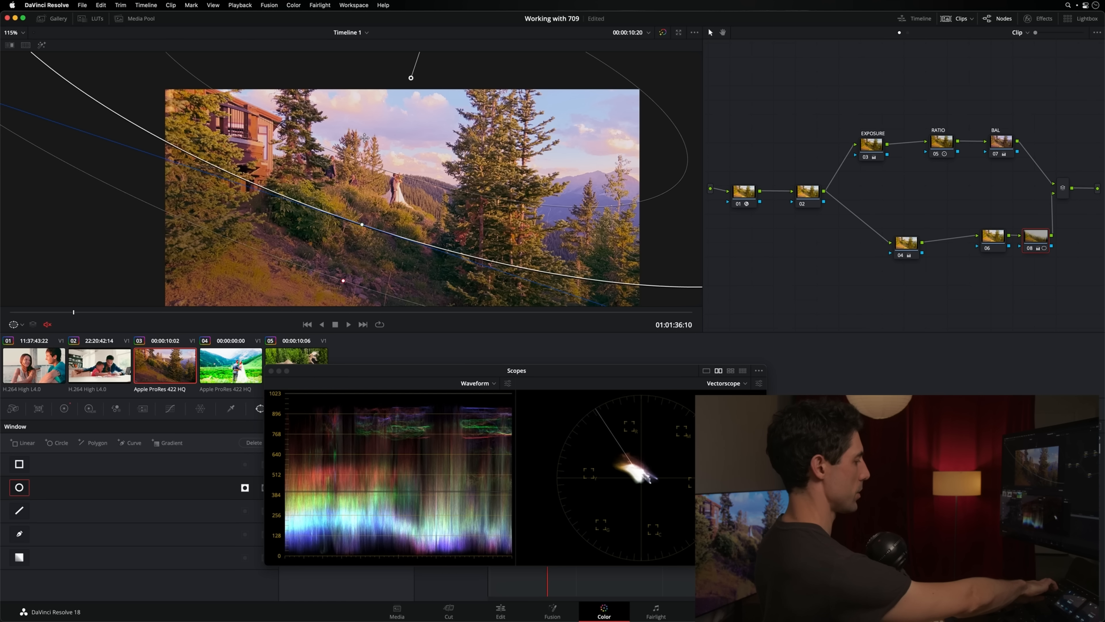
Soften node 08's darkening by setting its gain to 0.90, and compare the node on and off
key(alt+z)
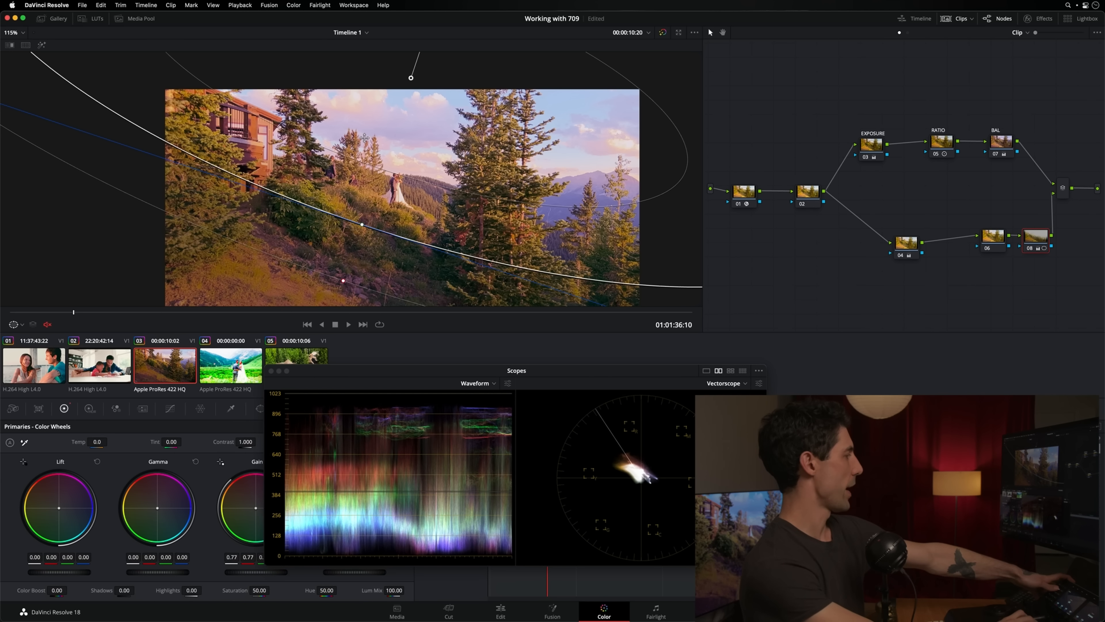
key(super+d)
key(super+d)
key(super+d)
key(super+d)
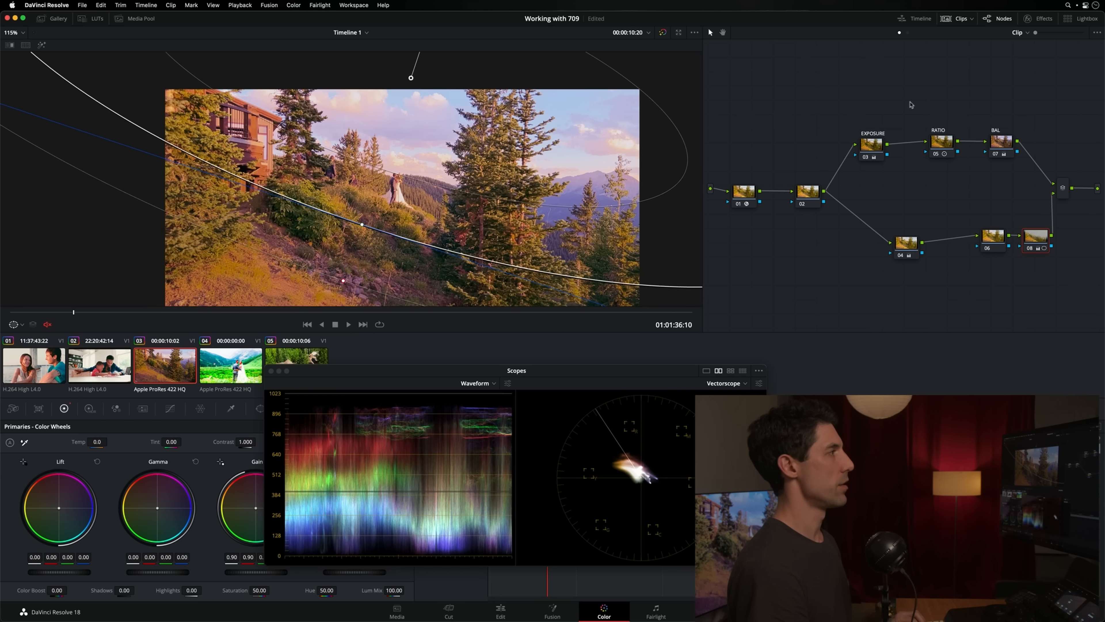
Open the stills gallery and compare clip 03's grade with its ungraded reference still at the clip's first frame
click(57, 18)
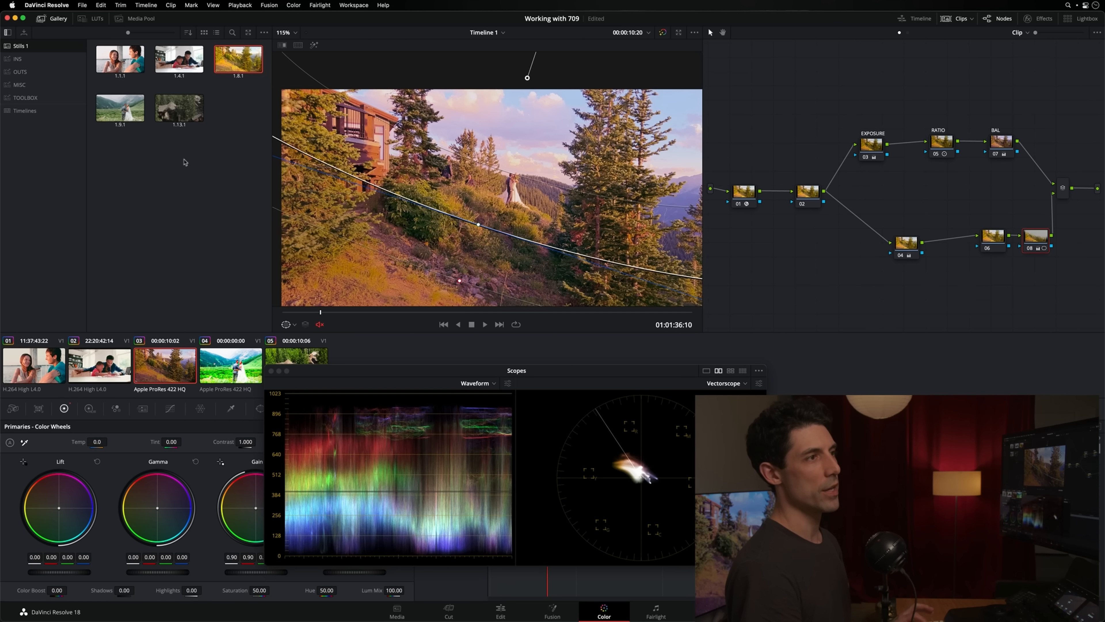
key(super+w)
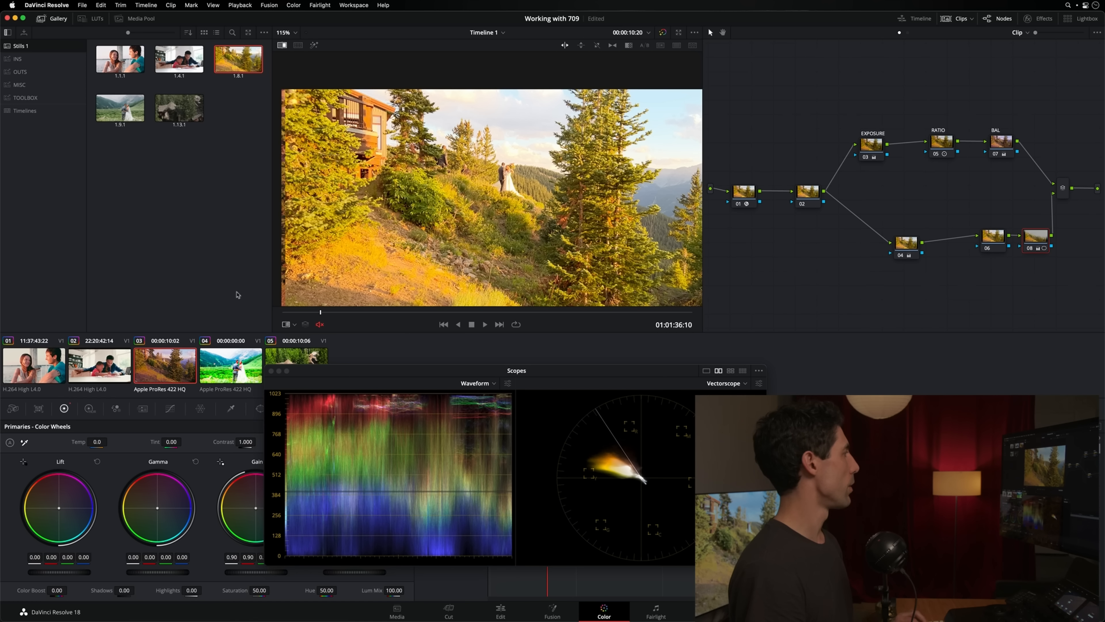
drag(287, 313, 275, 314)
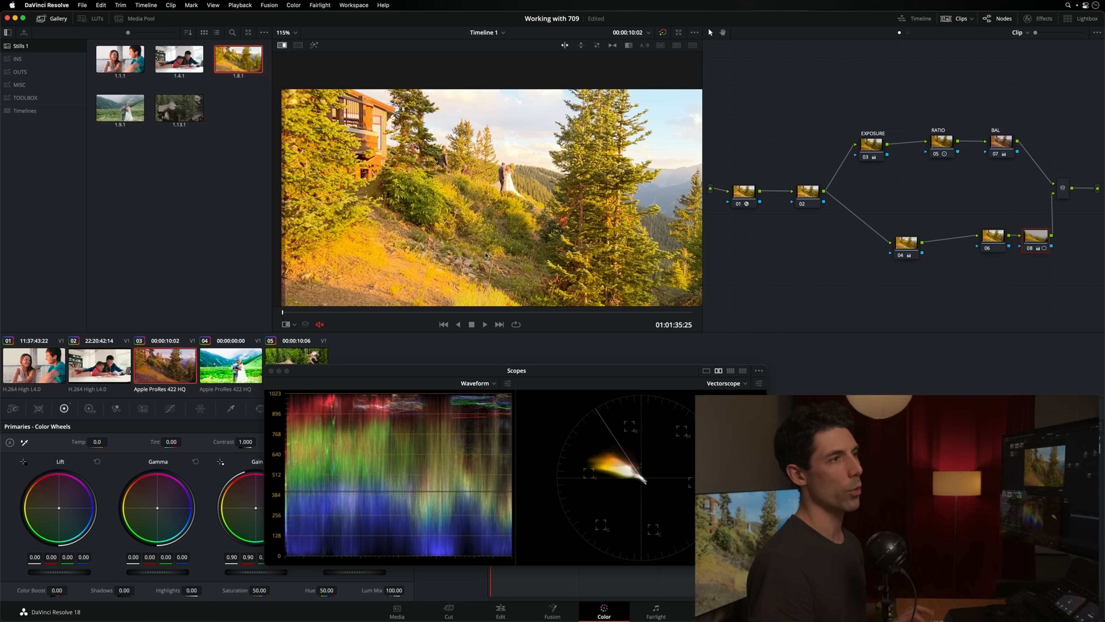
key(super+w)
key(super+w)
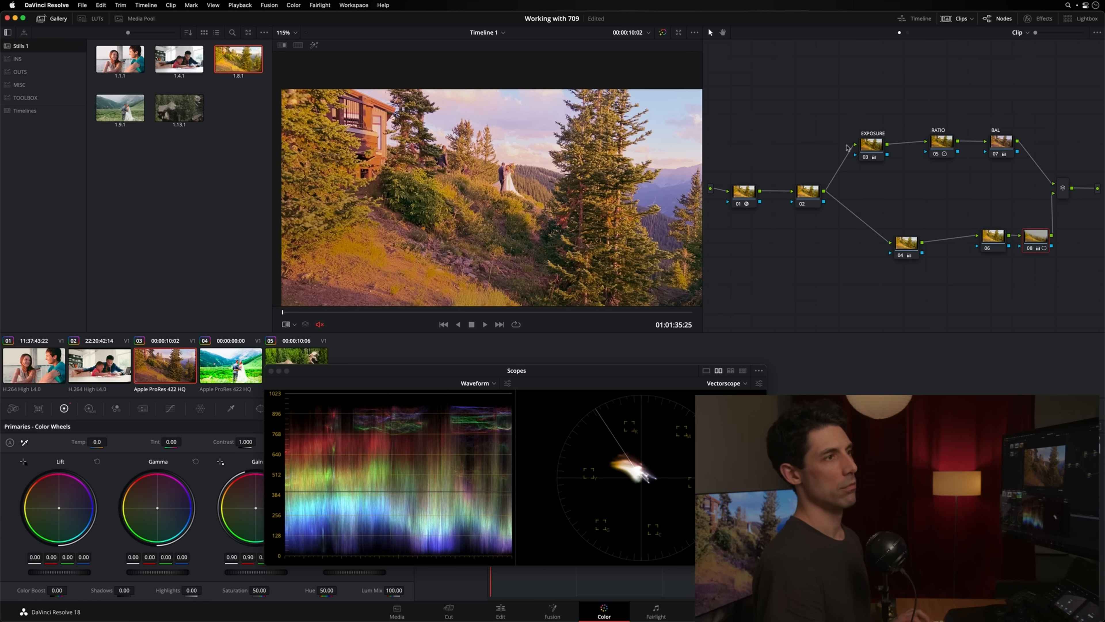
key(super+w)
key(super+w)
Fine-tune the contrast in clip 03's RATIO node to 0.997, compare the node on and off, and save the project
drag(873, 146, 875, 145)
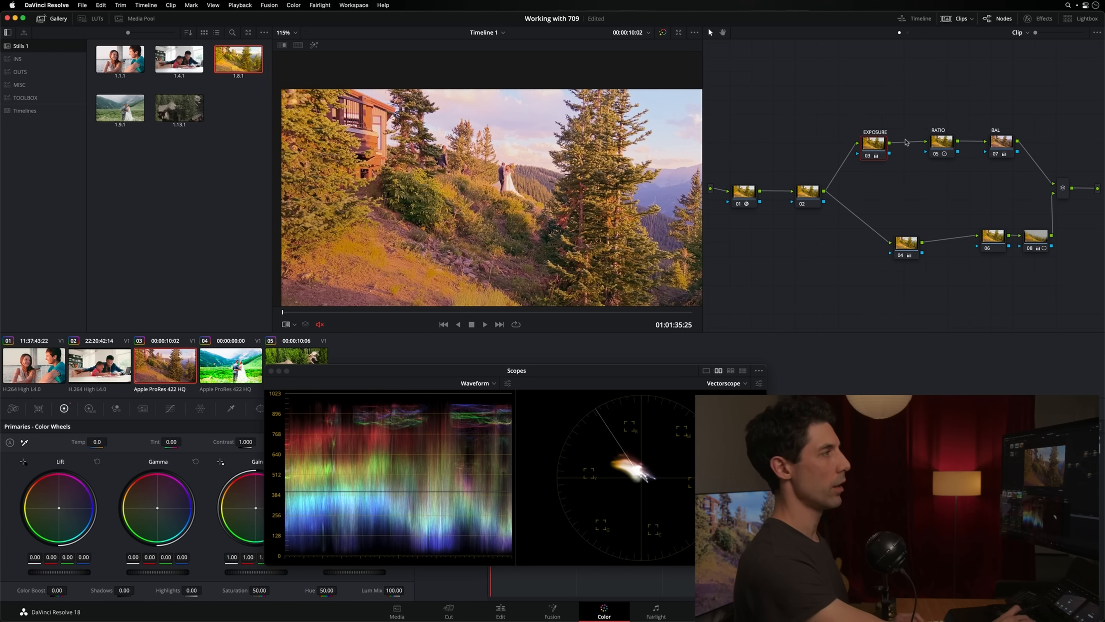
click(938, 139)
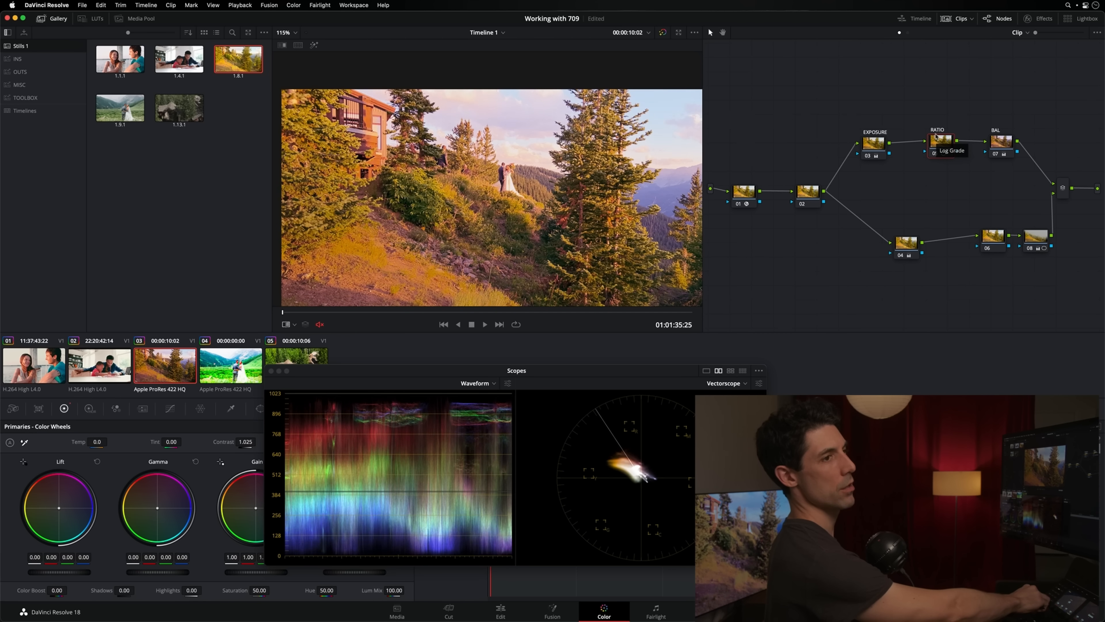
key(shift+d)
key(shift+d)
key(shift+d)
key(shift+d)
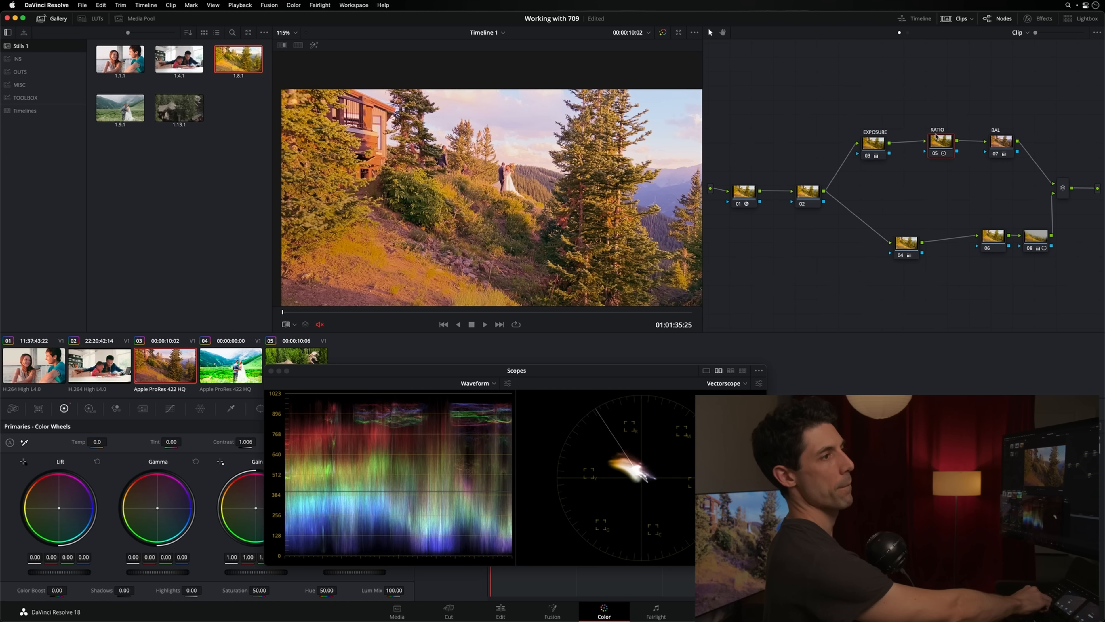
key(super+s)
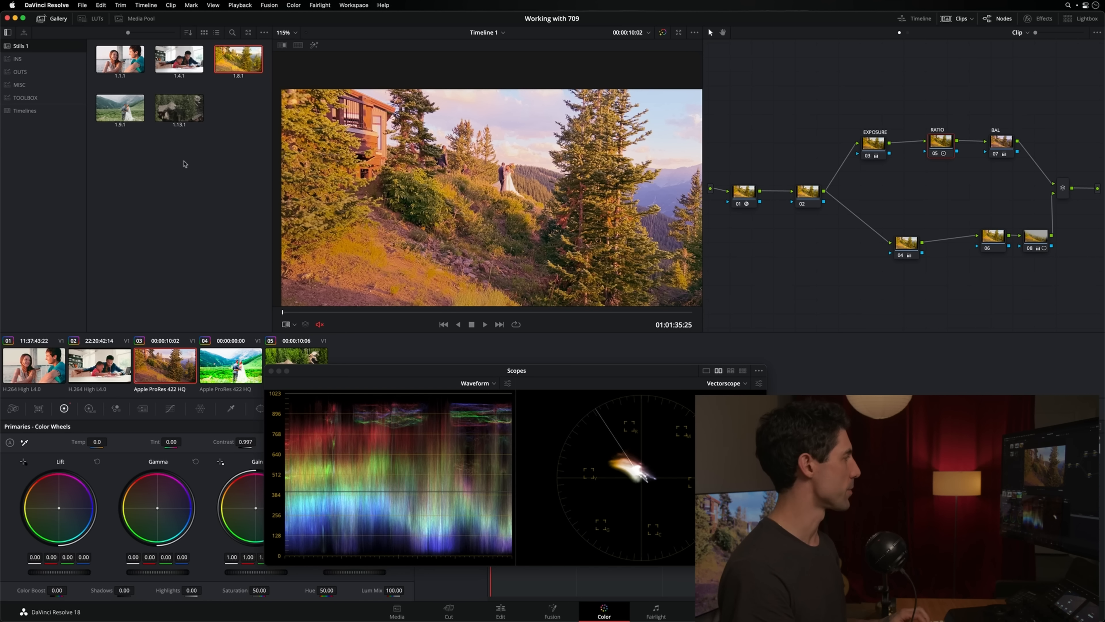
Go to clip 04, apply the Color Space Transform to node 01, and scrub through the shot
key(Down)
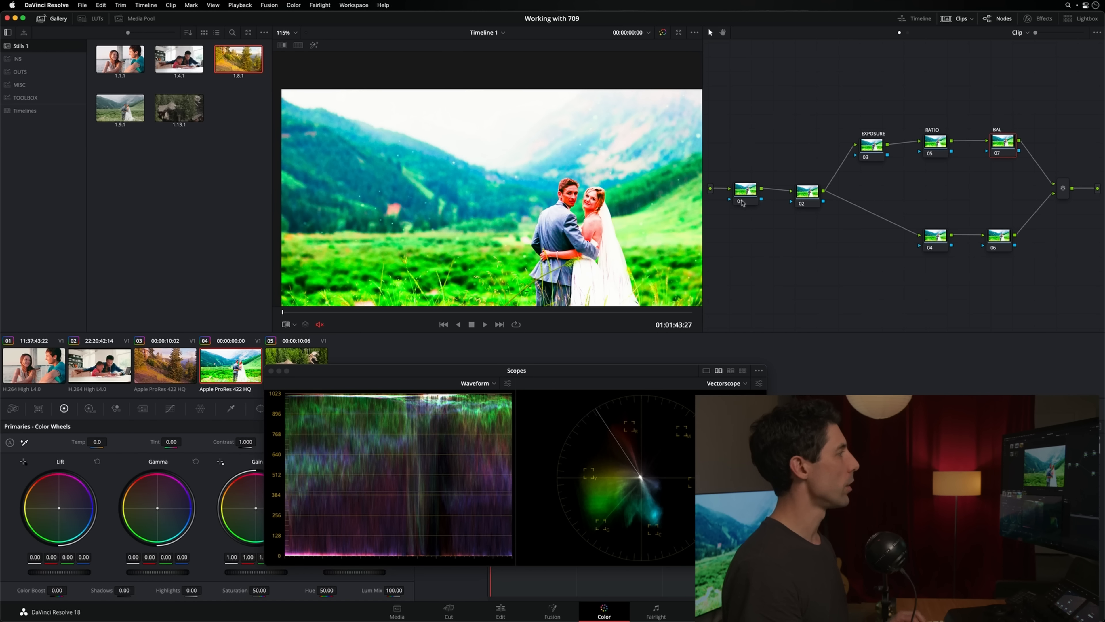
click(748, 196)
click(750, 200)
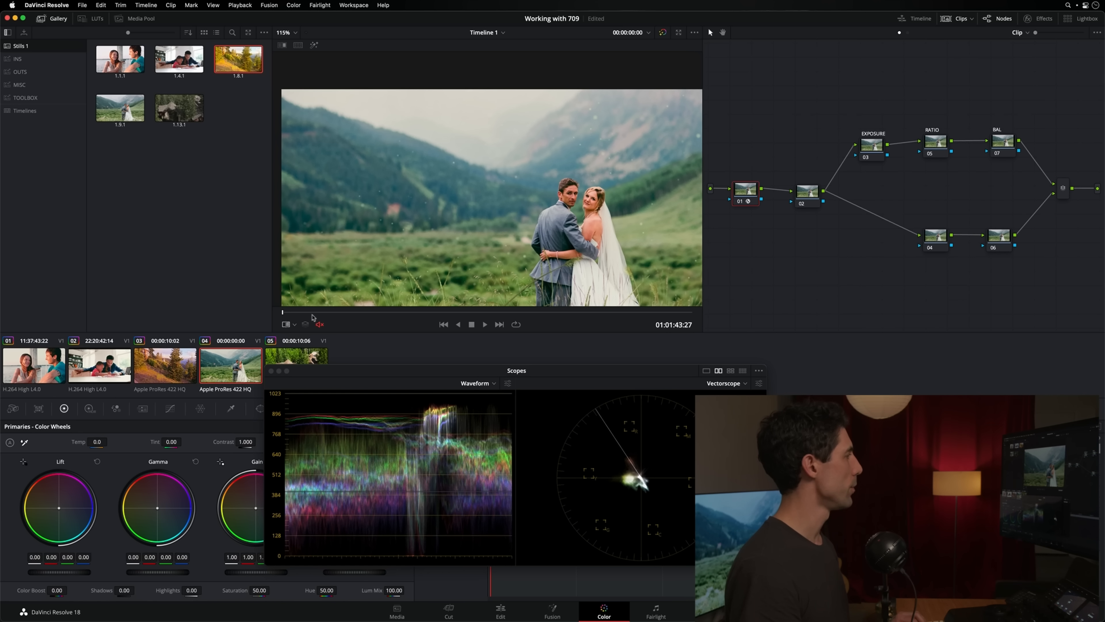
drag(312, 315, 412, 335)
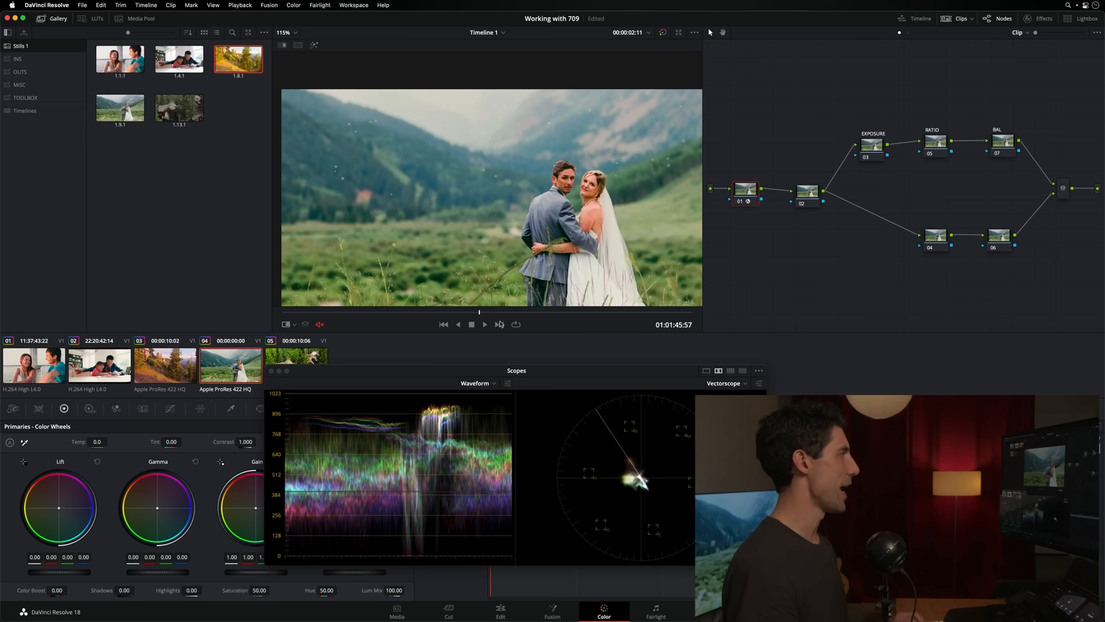
drag(372, 312, 221, 297)
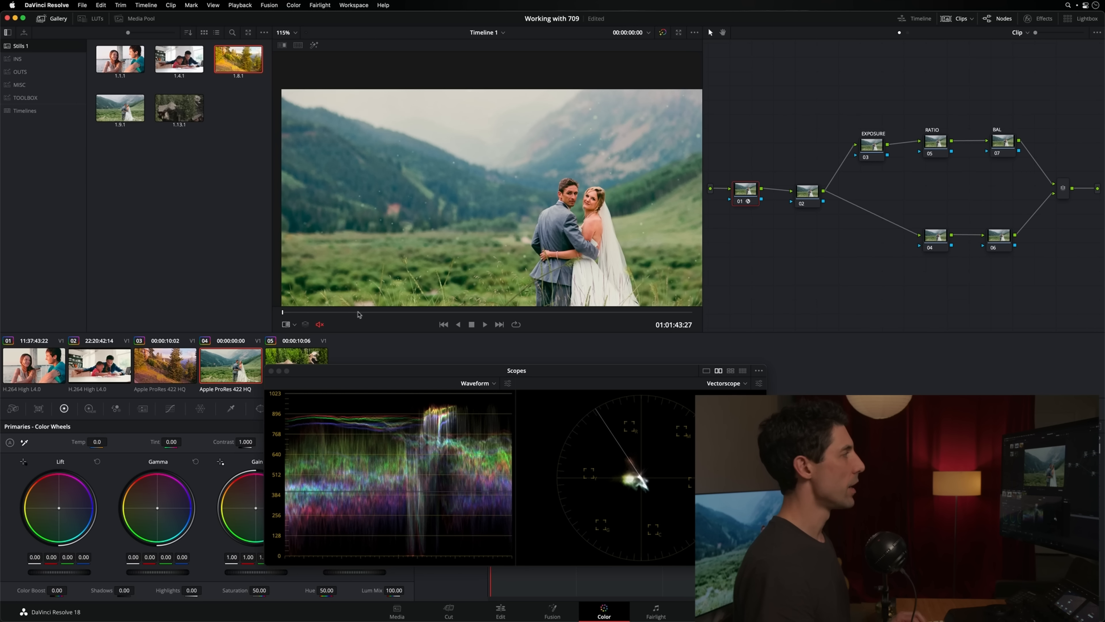
Load still 1.9.1 as the reference wipe and compare it with clip 04's converted image
double_click(122, 108)
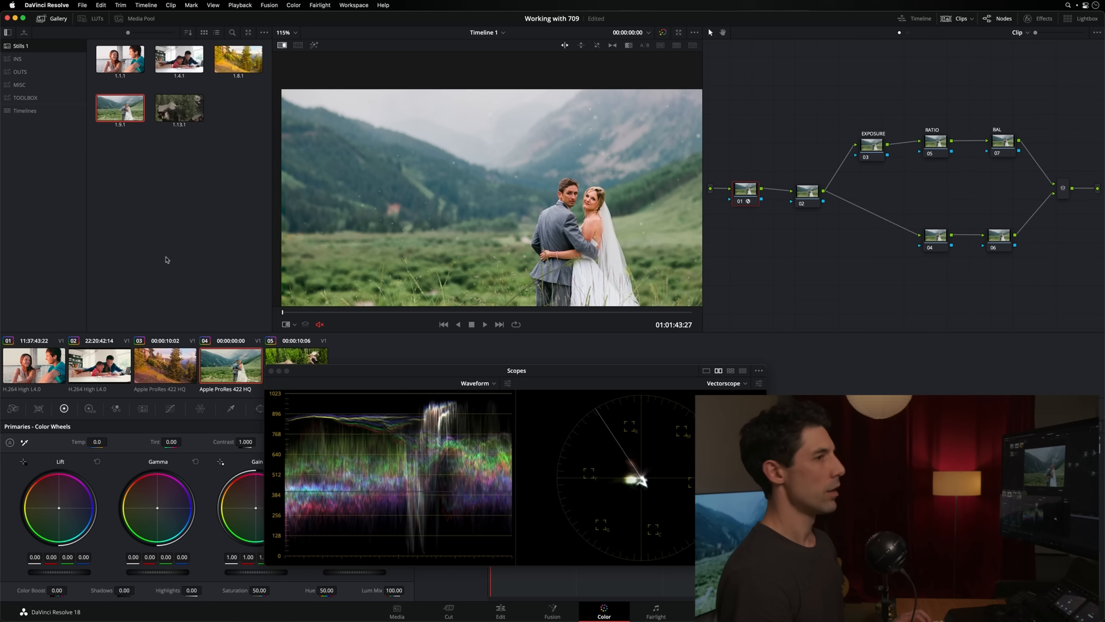
key(super+w)
key(super+w)
key(super+w)
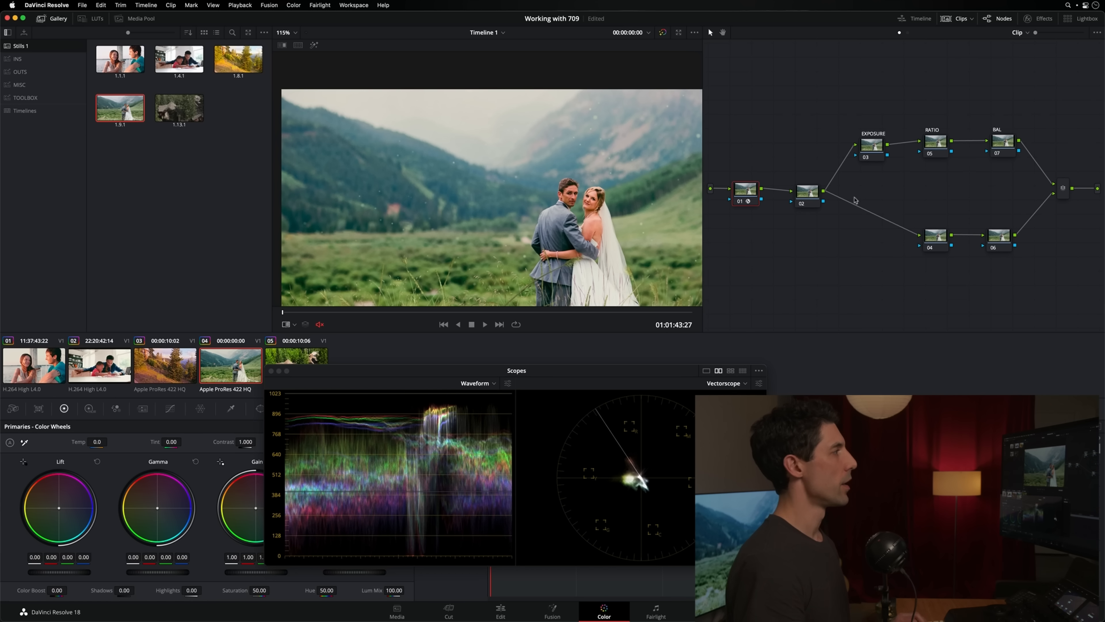
Try warming clip 04's color balance in the BAL node and compare the node on and off
click(1007, 145)
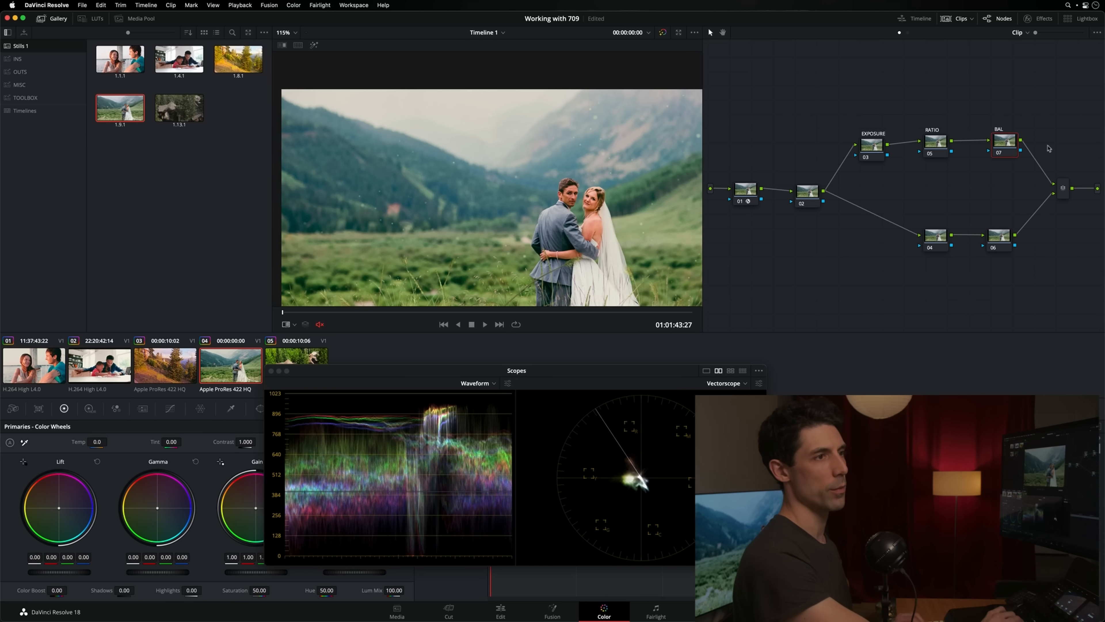
key(7)
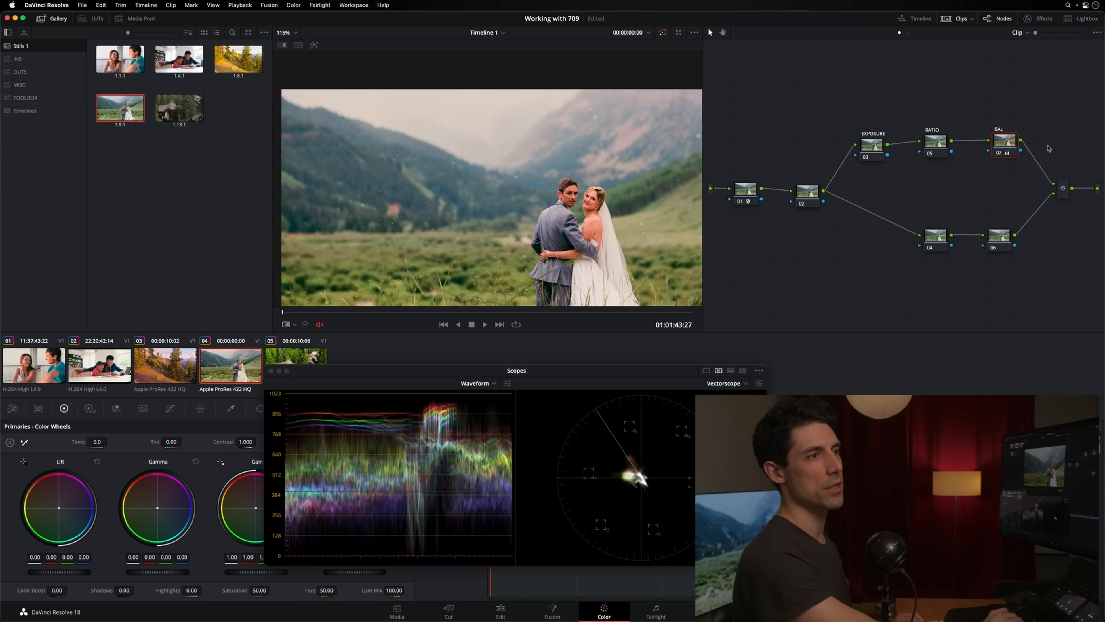
key(super+d)
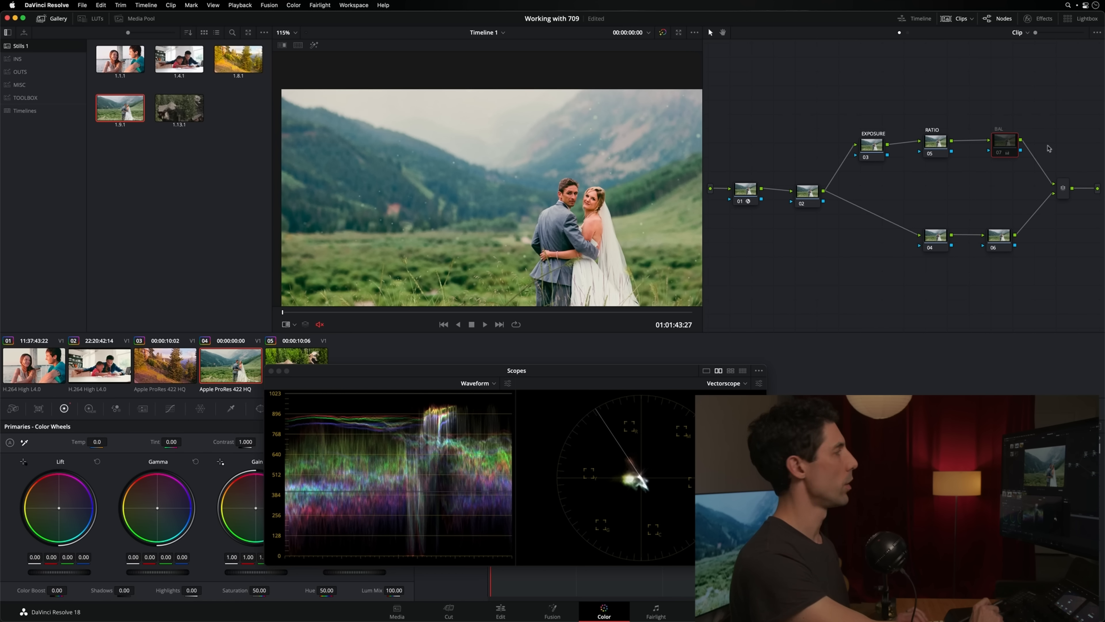
key(super+d)
Hide the gallery and clip thumbnails to enlarge the viewer, and compare the BAL node on and off
click(58, 19)
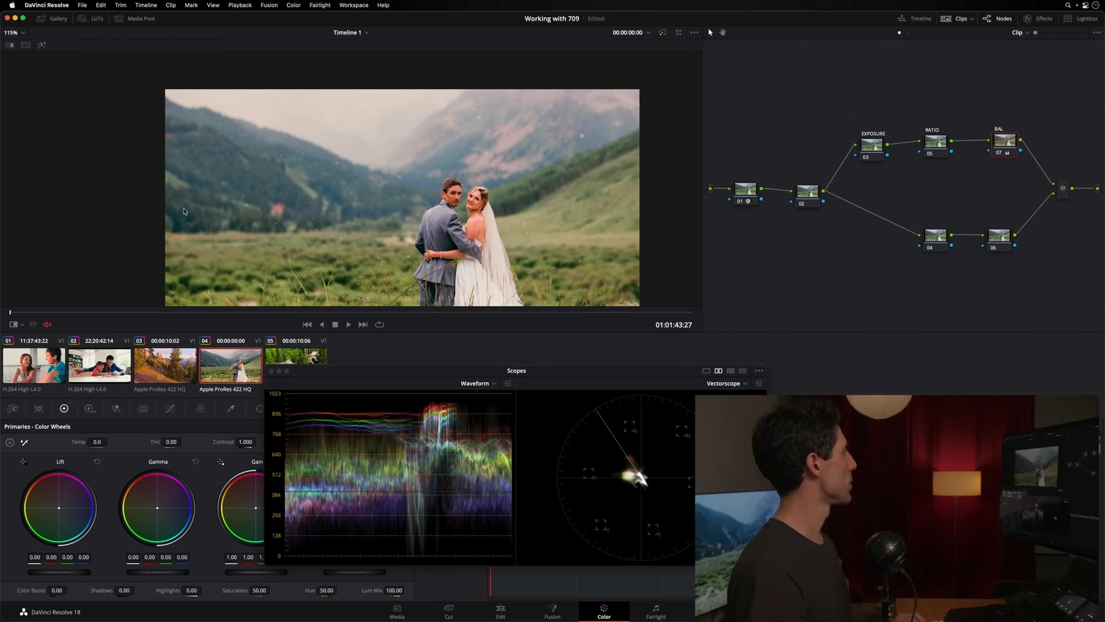
click(955, 19)
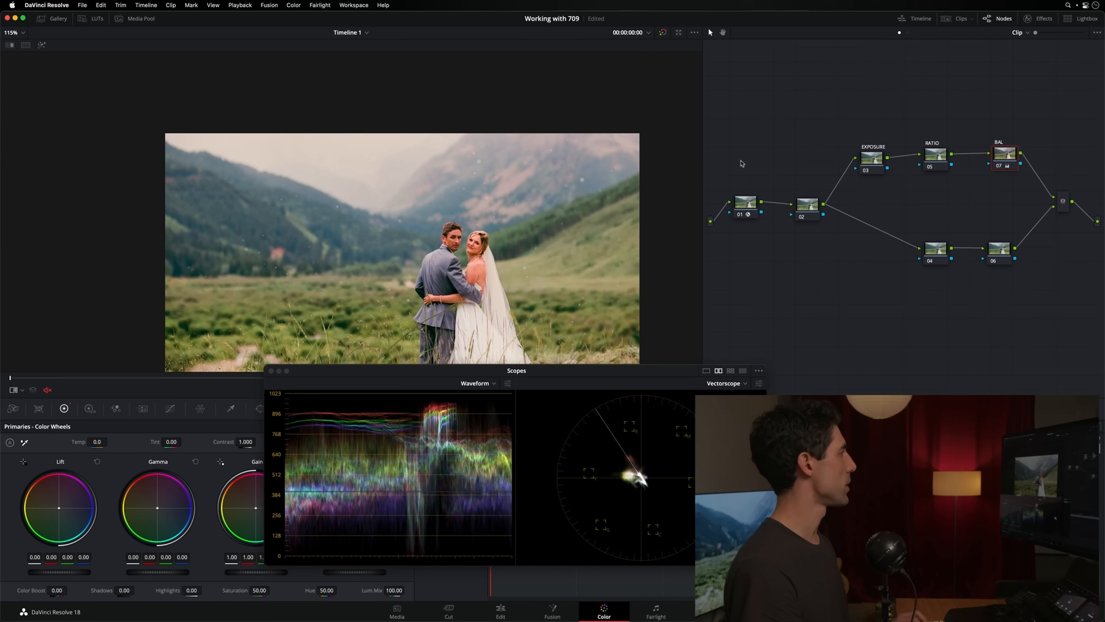
key(ctrl+d)
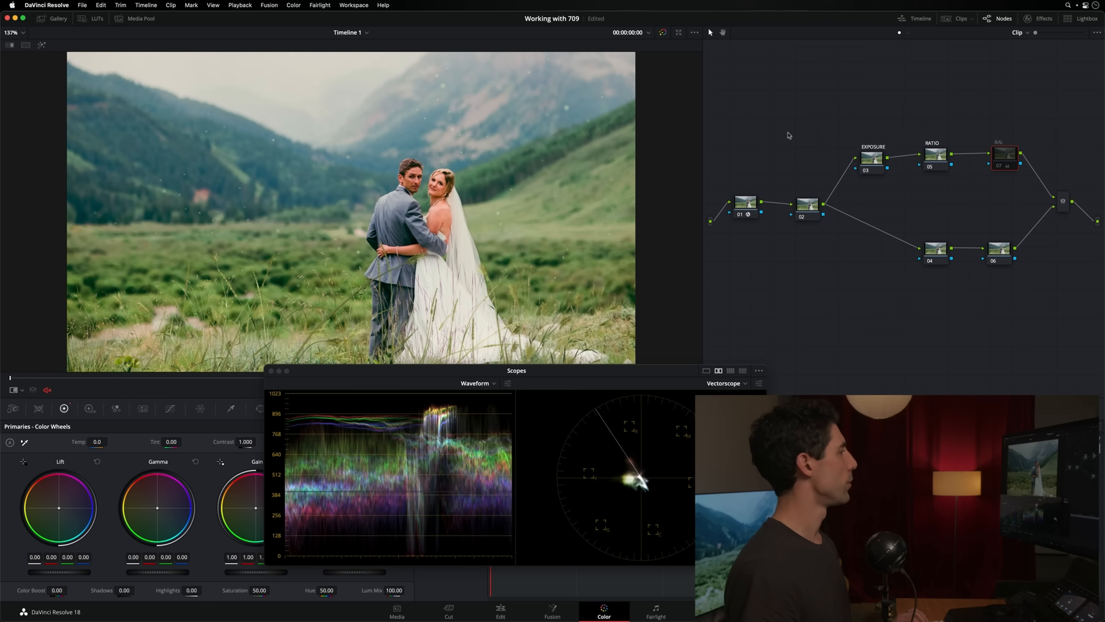
key(ctrl+d)
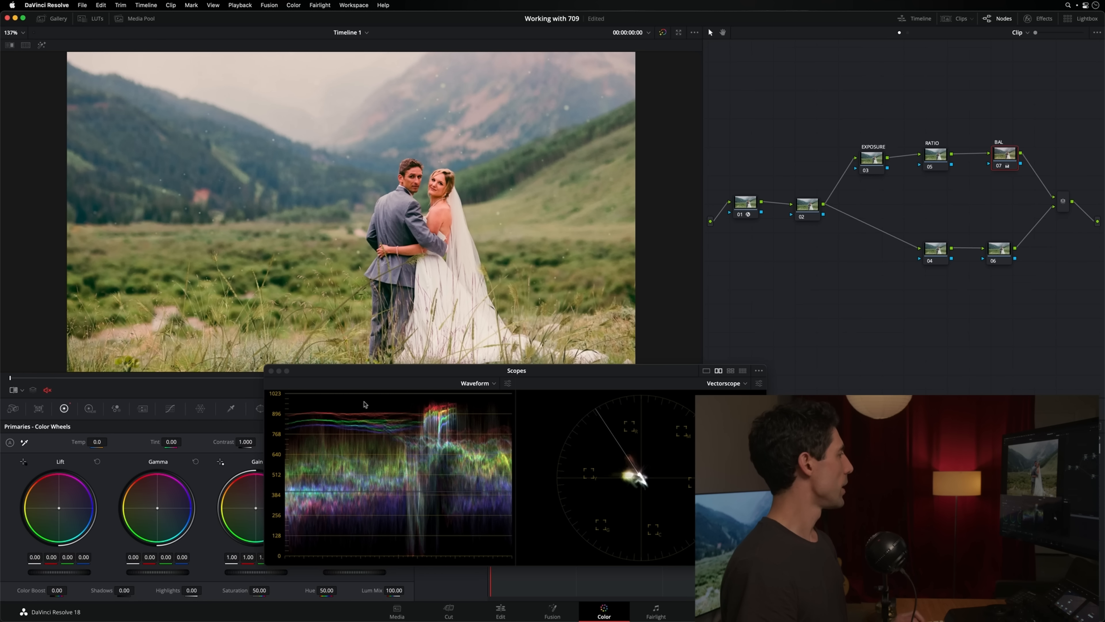
Move the scopes off the key controls and set the BAL node's key output gain to 0.5
drag(353, 373, 508, 388)
click(383, 408)
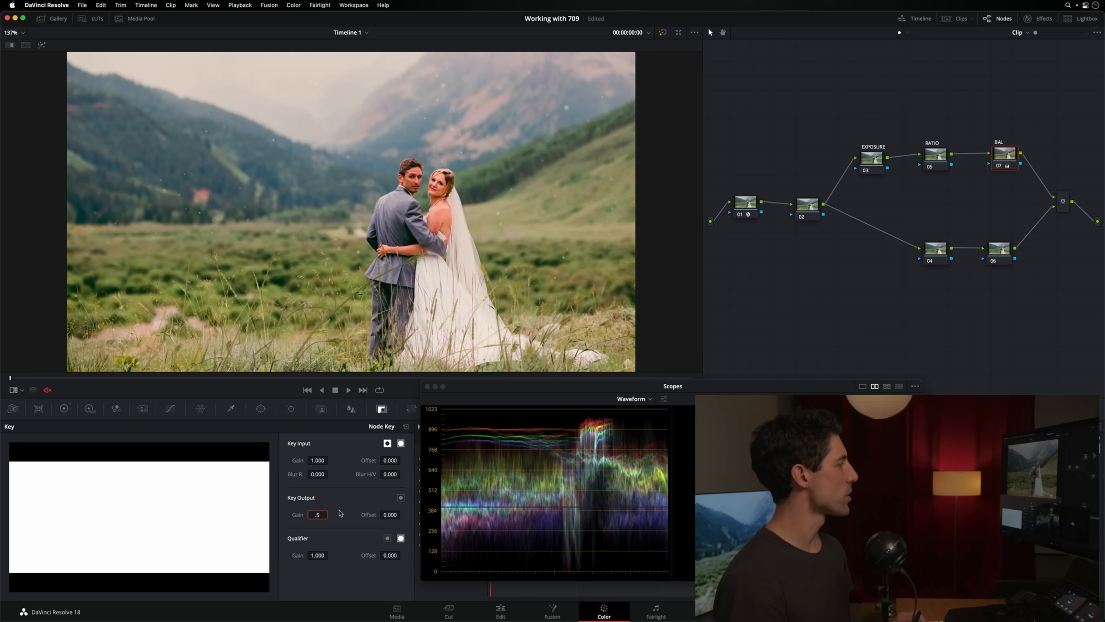
key(Return)
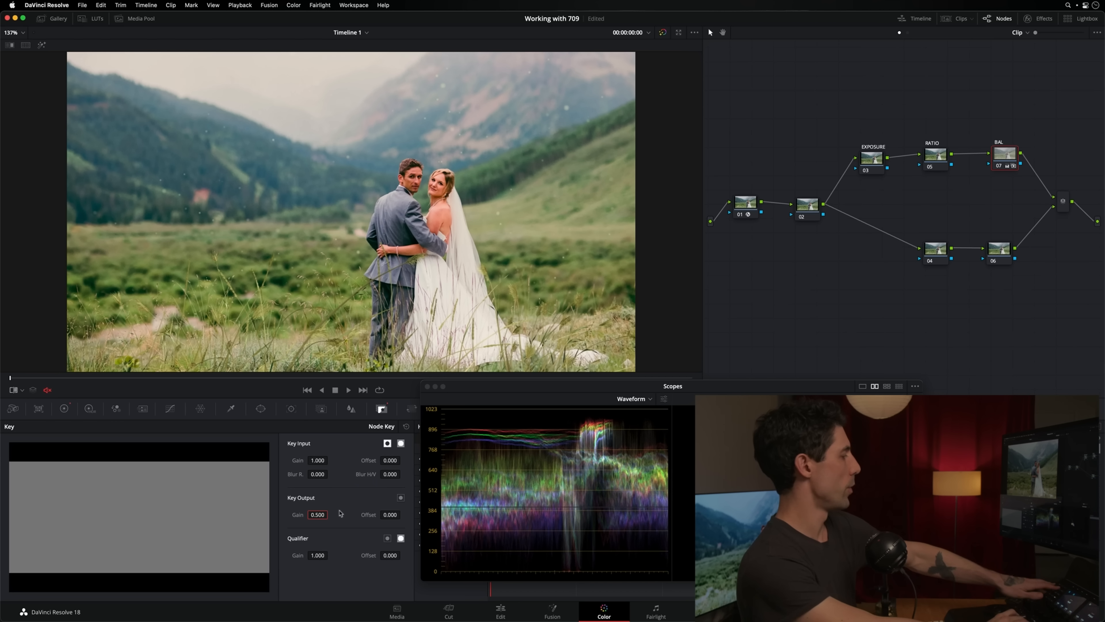
Try fine-tuning the BAL node's offset to 25.37, 24.72 and 24.55, compare it on and off, and return the offset to neutral
key(alt+1)
drag(340, 510, 339, 512)
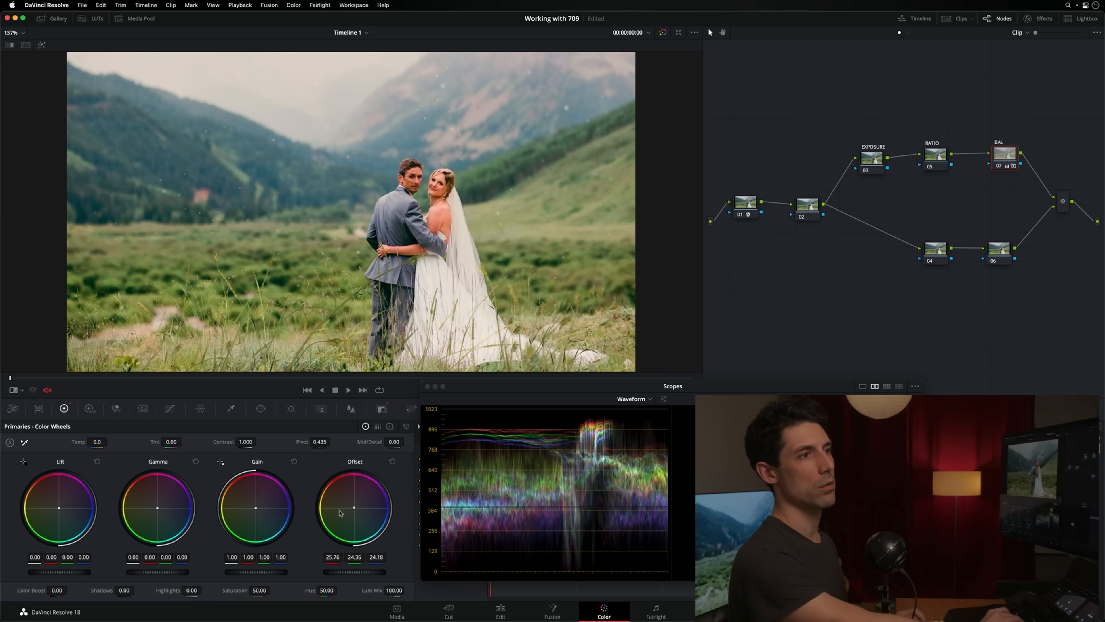
key(ctrl+d)
key(ctrl+d)
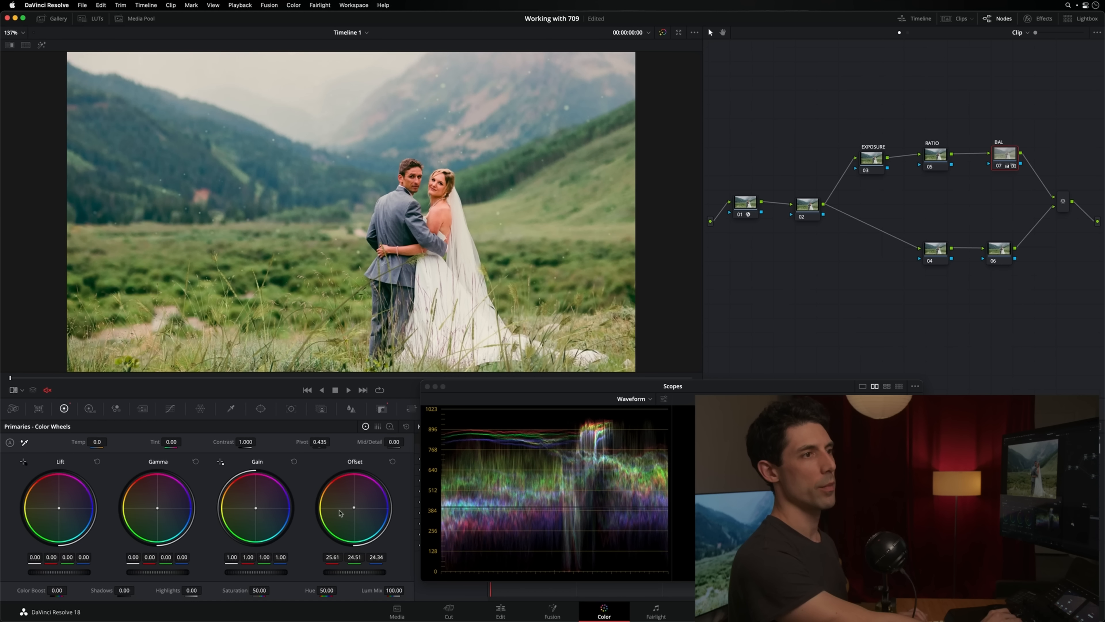
key(super+d)
key(super+d)
key(super+d)
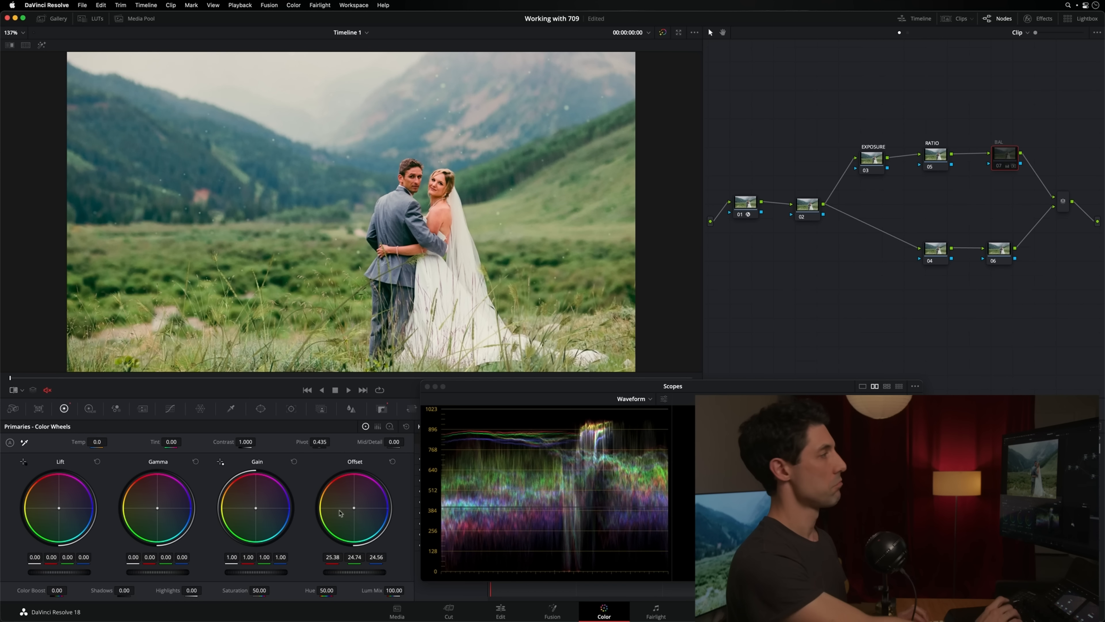
key(super+d)
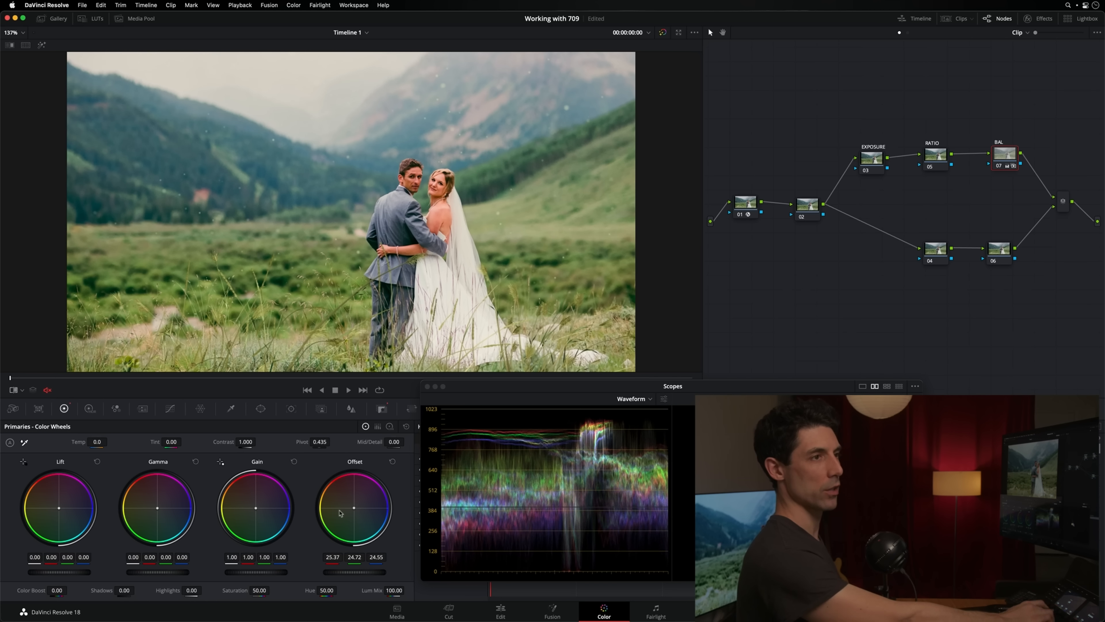
key(super+z)
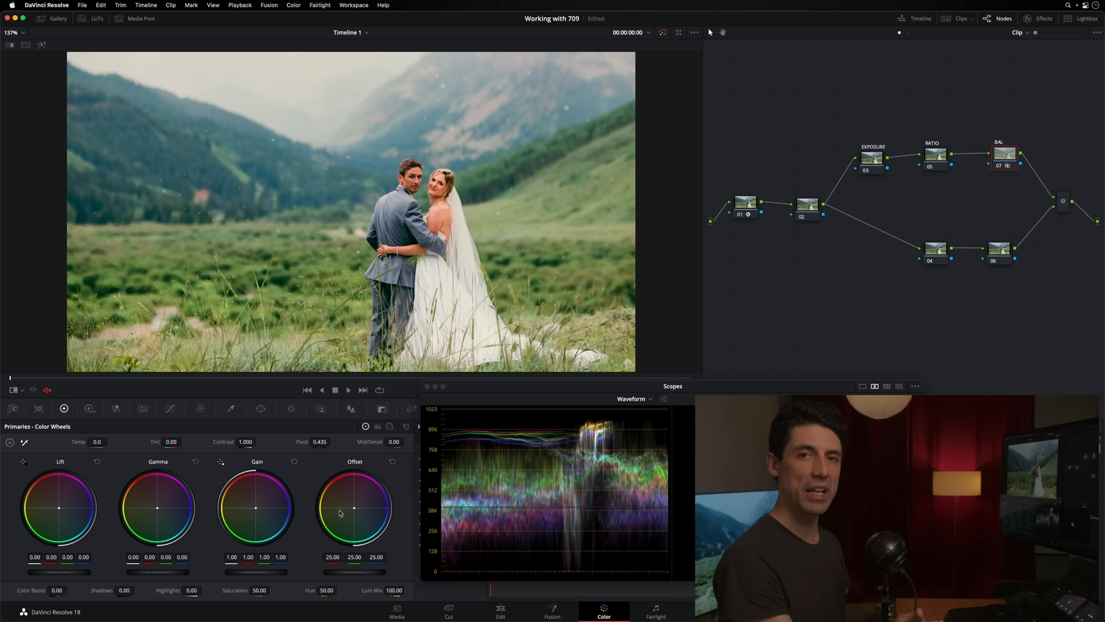
Compare clip 04 with its reference still using the wipe, and save the project
key(super+w)
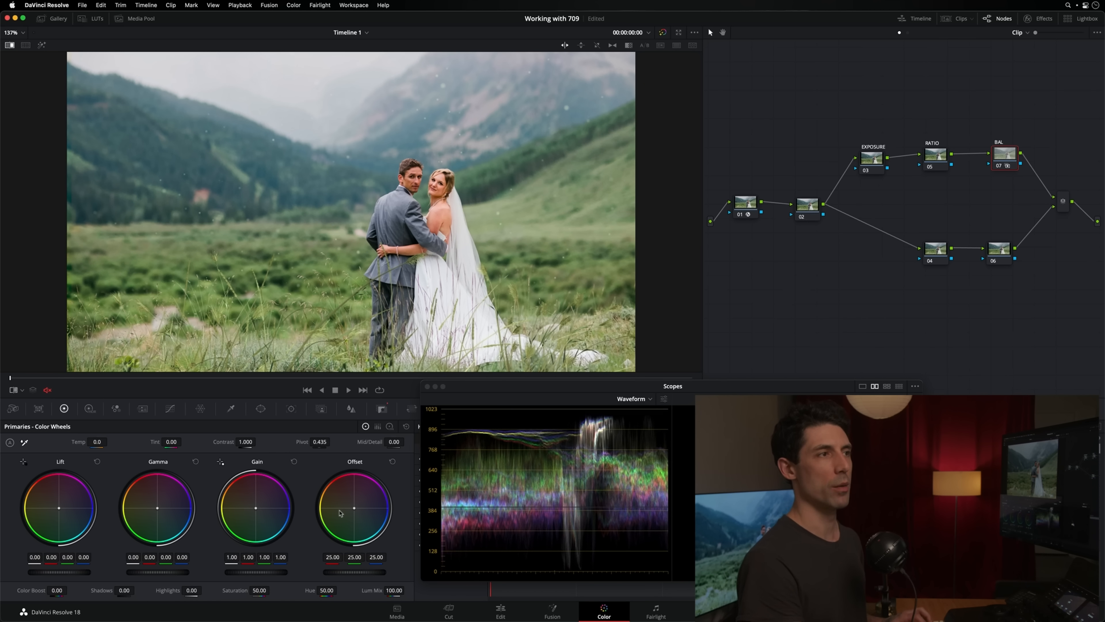
key(super+w)
key(super+w)
key(super+w)
key(super+s)
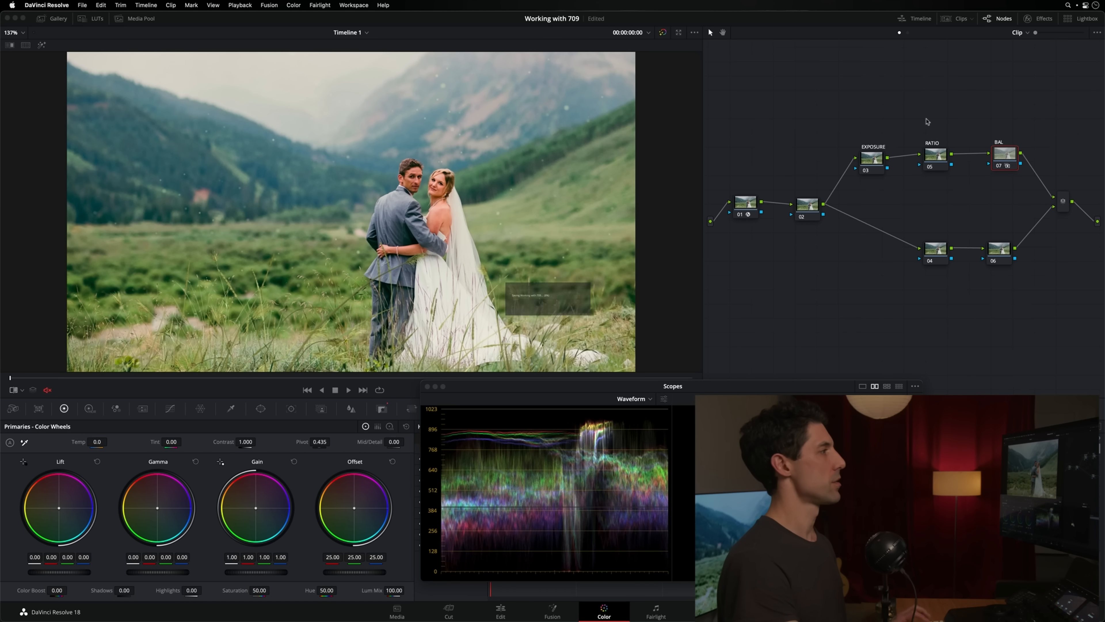
Set node 06 to the HSV color space, adjust its active channels, and raise its gain to 1.06
right_click(1016, 260)
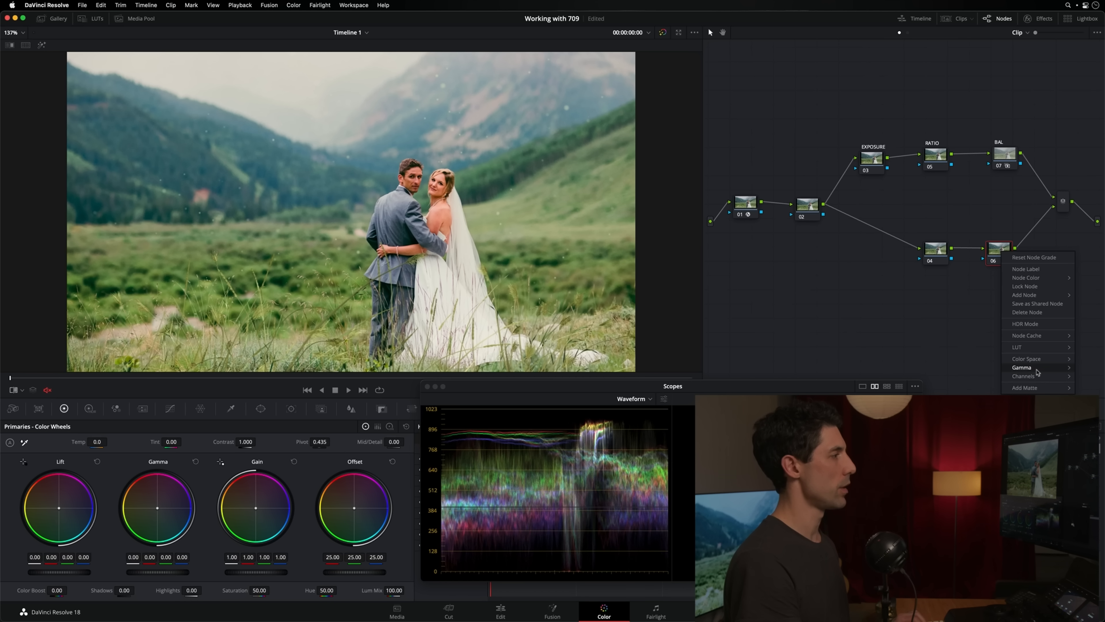
mouse_move(1034, 372)
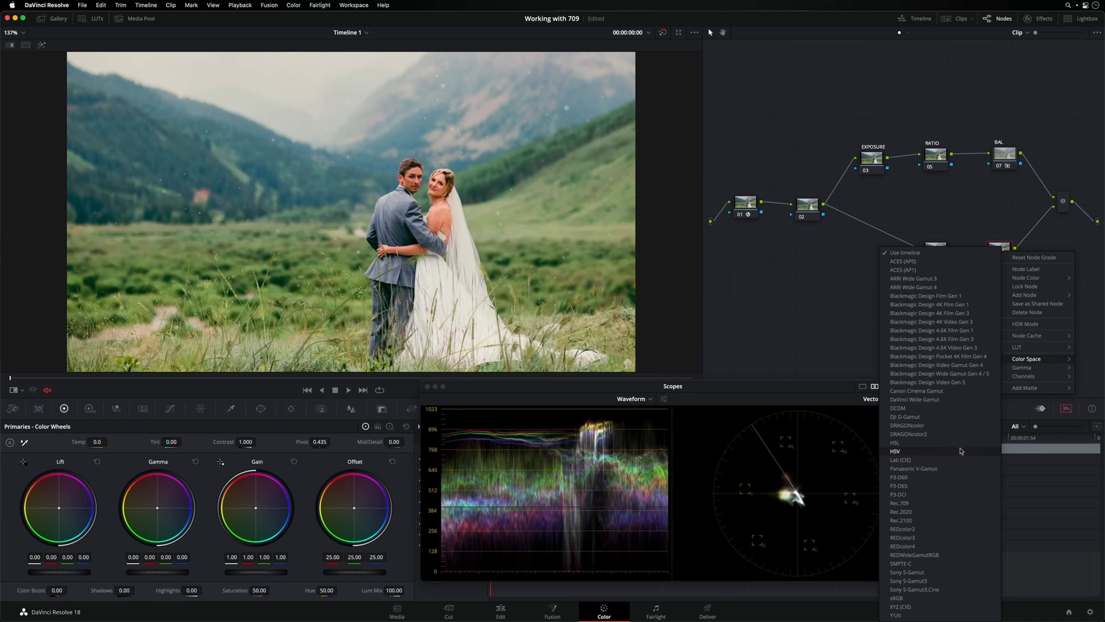
click(960, 452)
right_click(1006, 253)
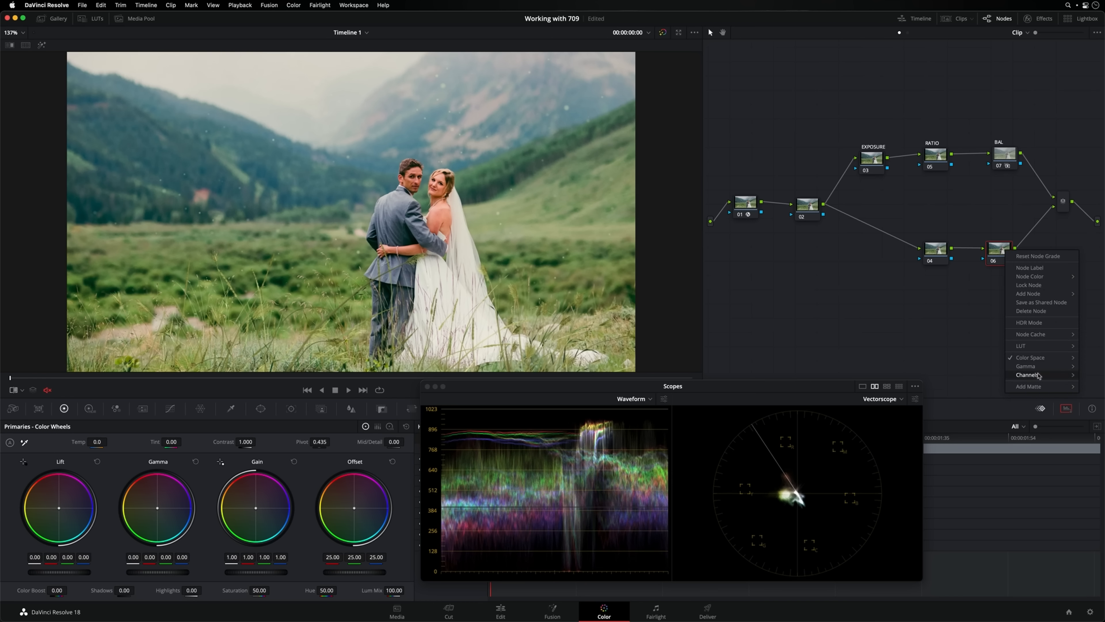
click(999, 381)
right_click(999, 253)
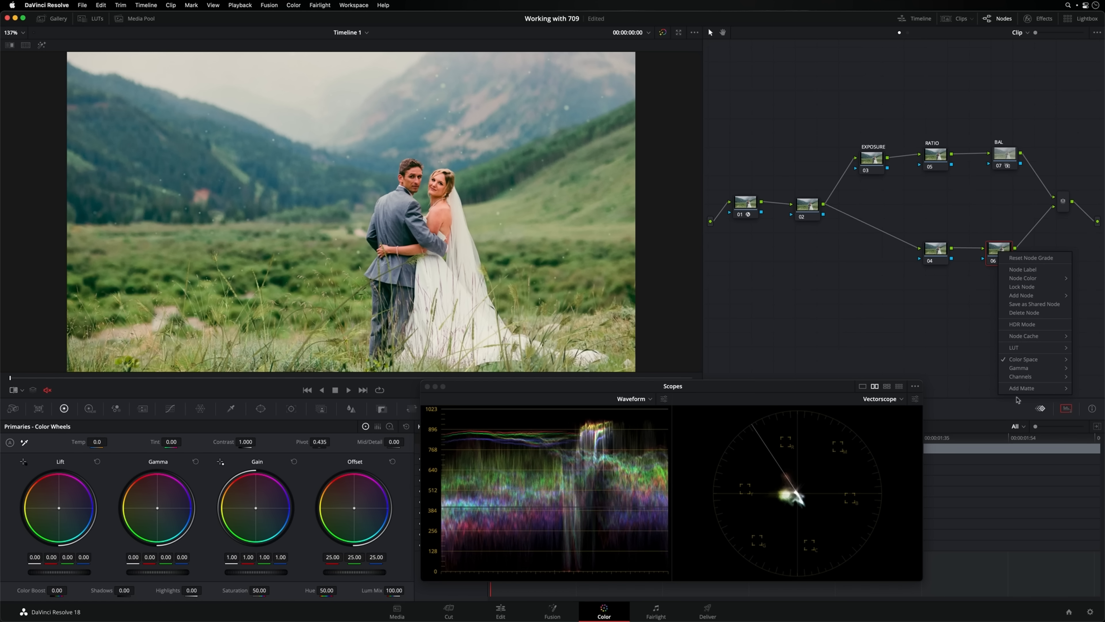
click(977, 397)
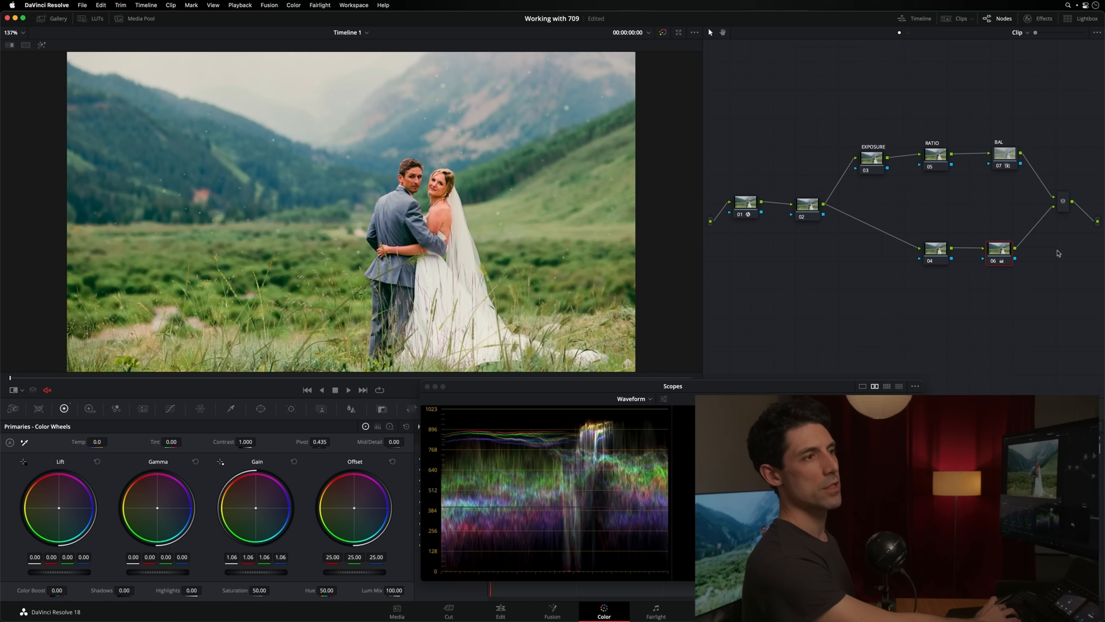
Compare the wedding shot with node 06 switched on and off
key(super+d)
key(super+d)
key(super+d)
key(super+d)
key(super+d)
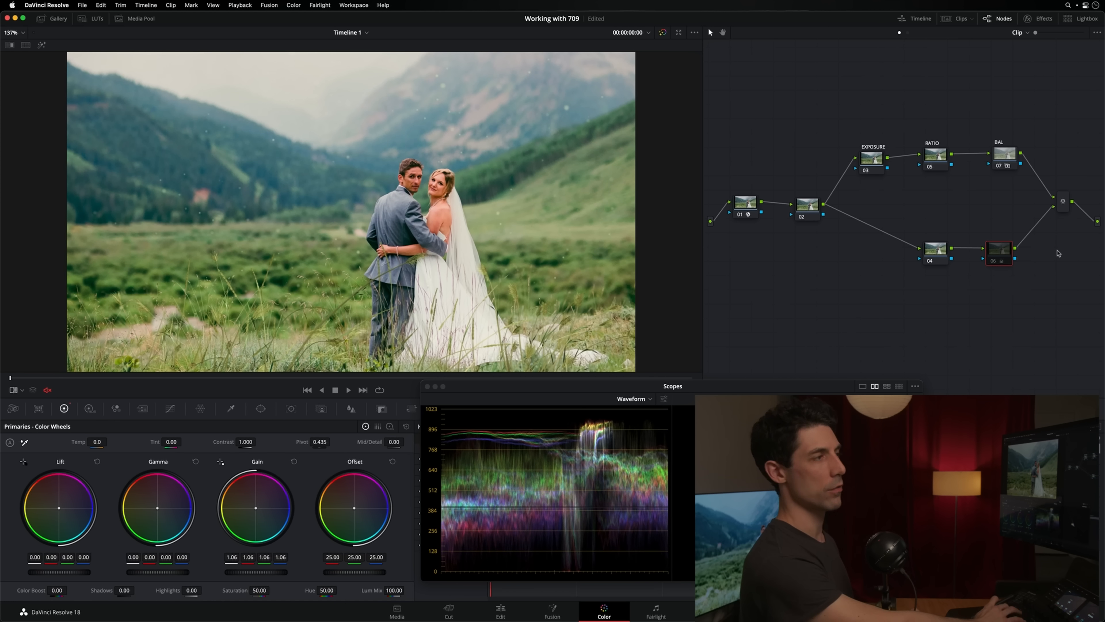
key(super+d)
key(super+d)
key(super+d)
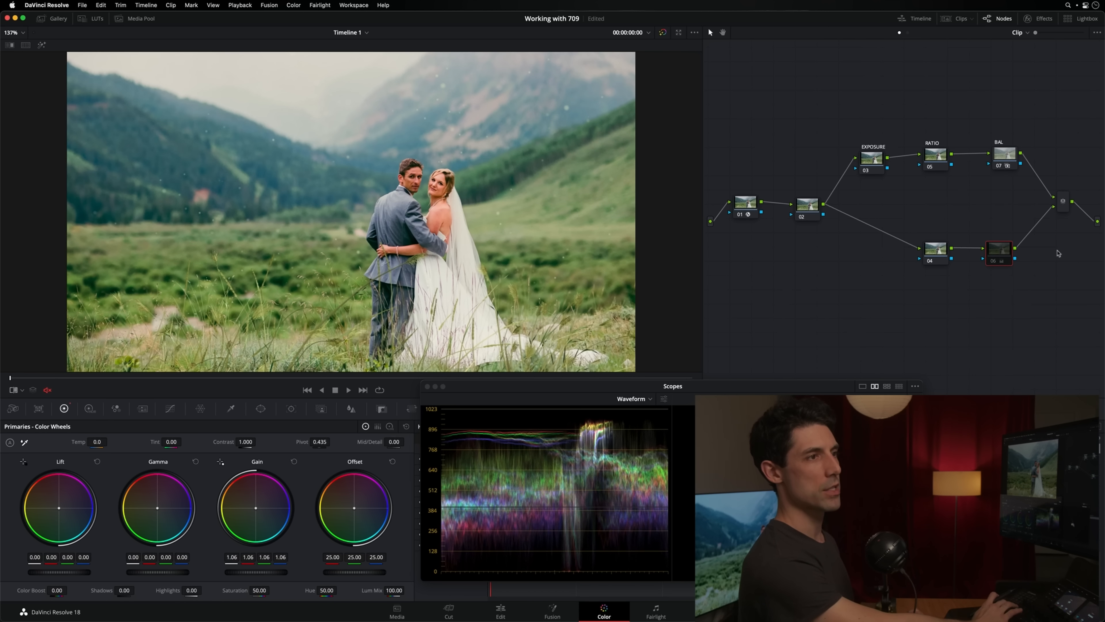
key(super+d)
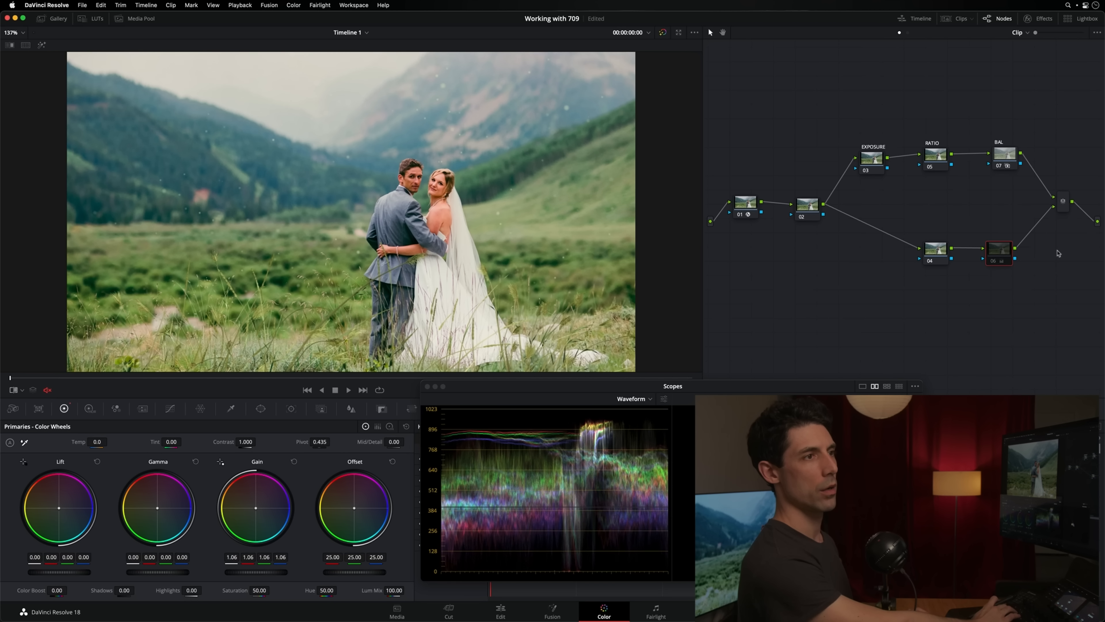
Check clip 04 against its reference still with the wipe, toggling node 06 between checks and leaving it enabled
key(super+w)
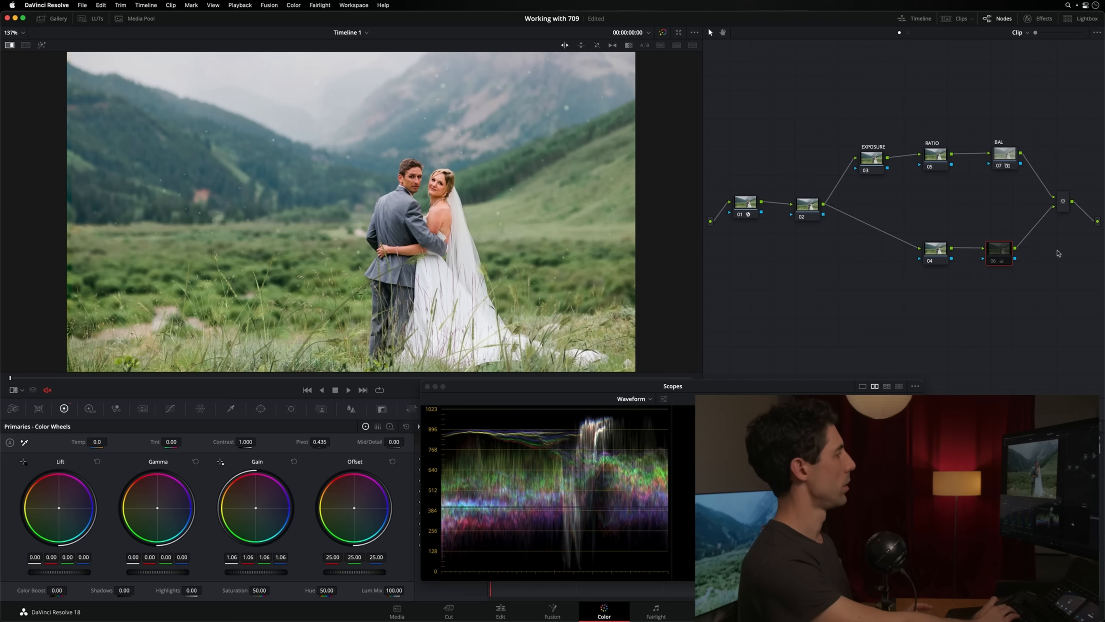
key(super+w)
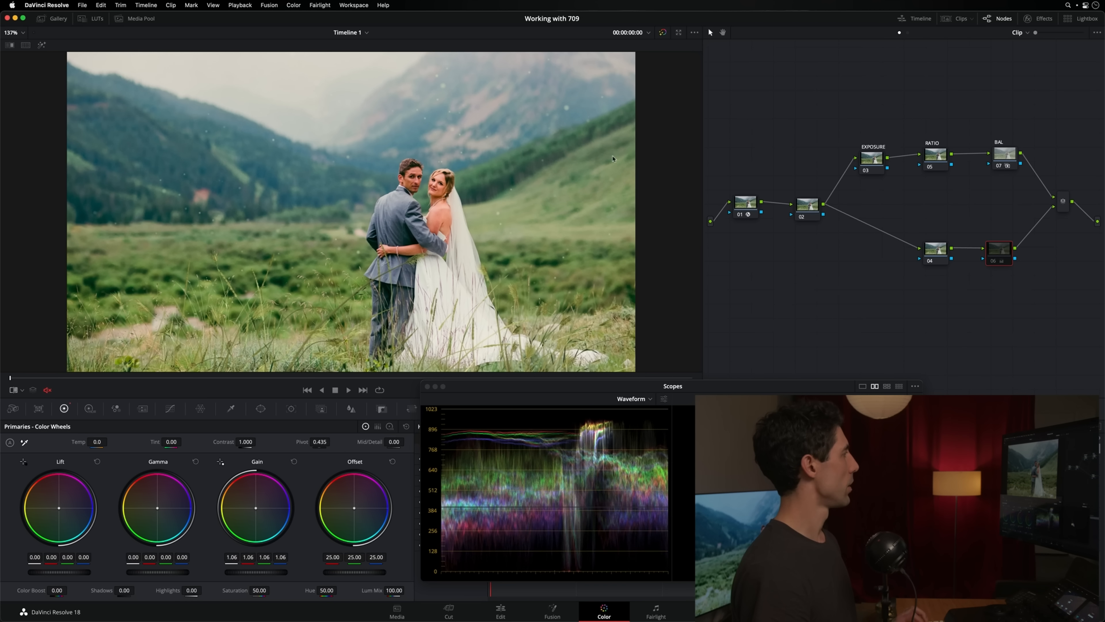
key(super+d)
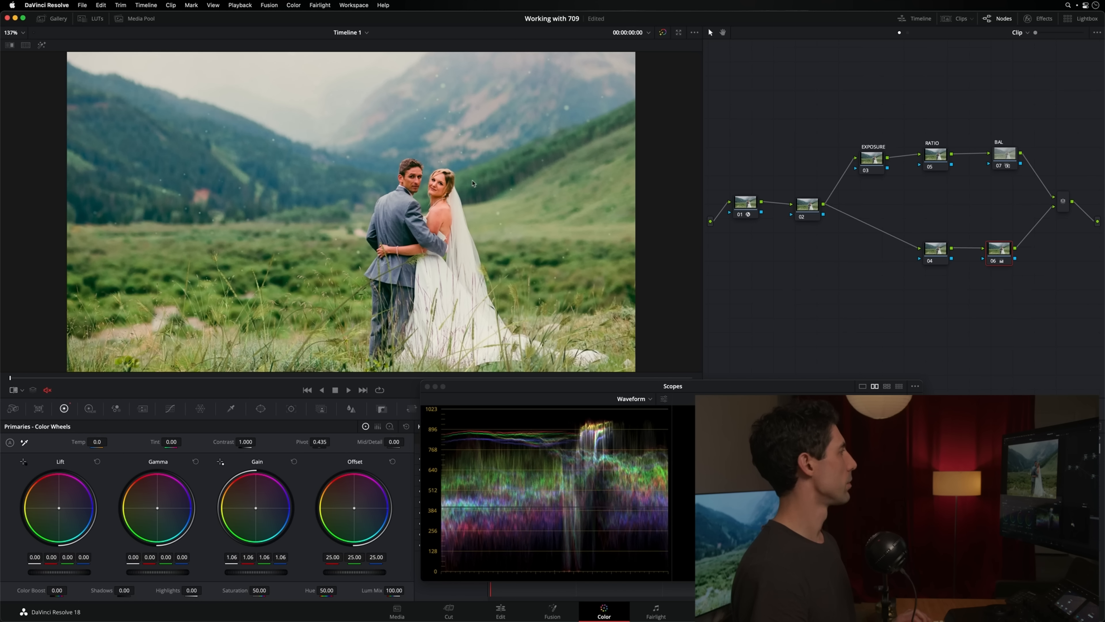
key(super+d)
key(super+d)
key(super+d)
key(super+d)
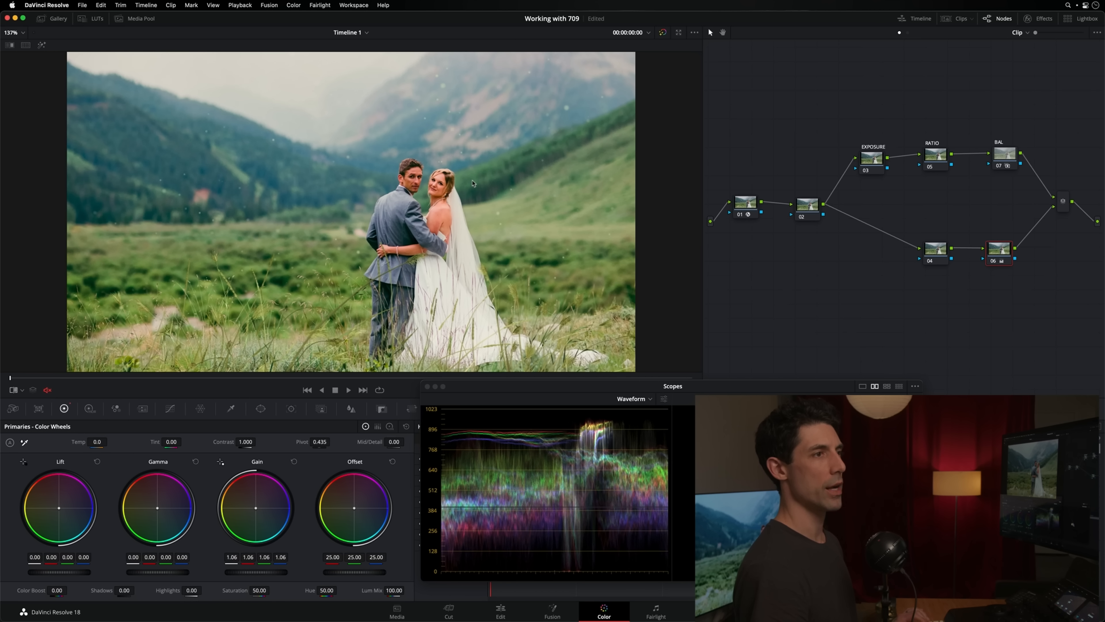
key(super+w)
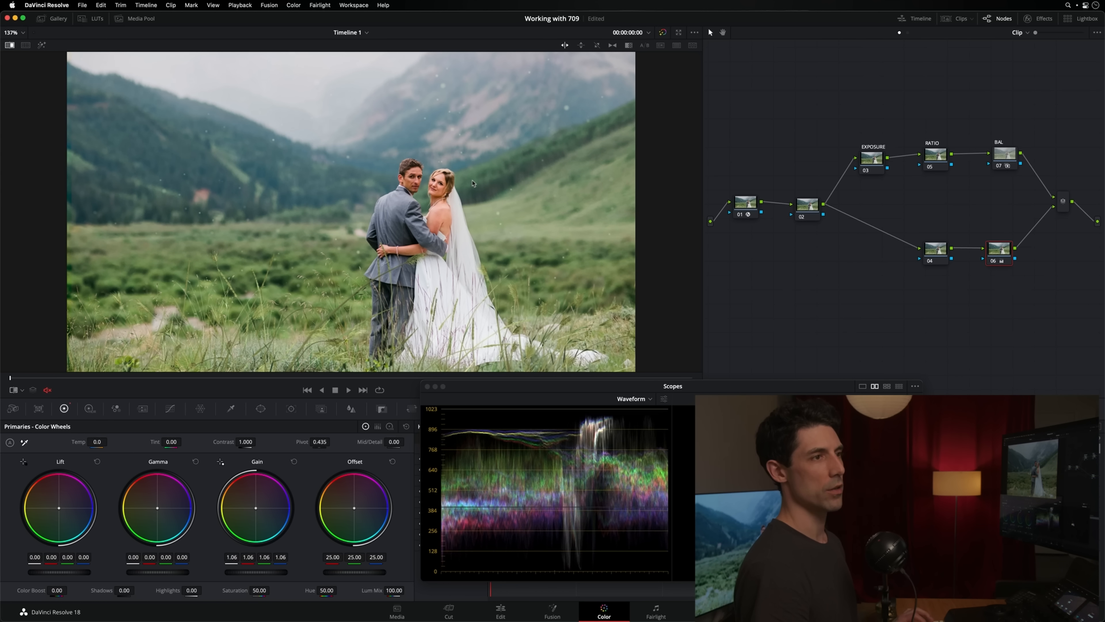
key(super+w)
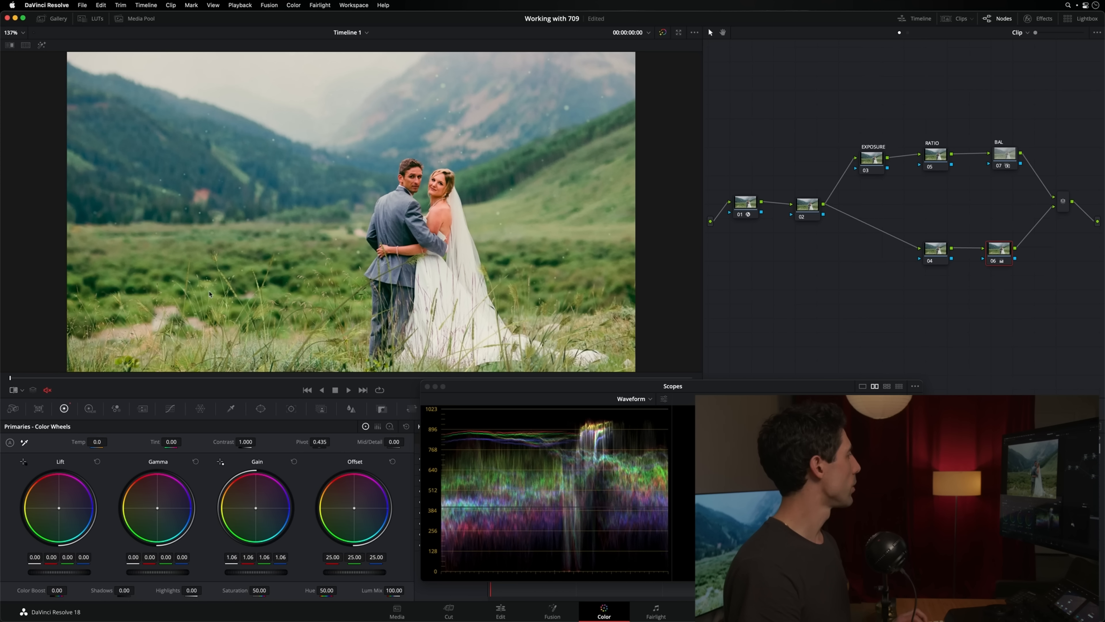
Show the clip thumbnails, go to clip 05, and paste the copied Color Space Transform grade onto node 01
click(960, 22)
key(Down)
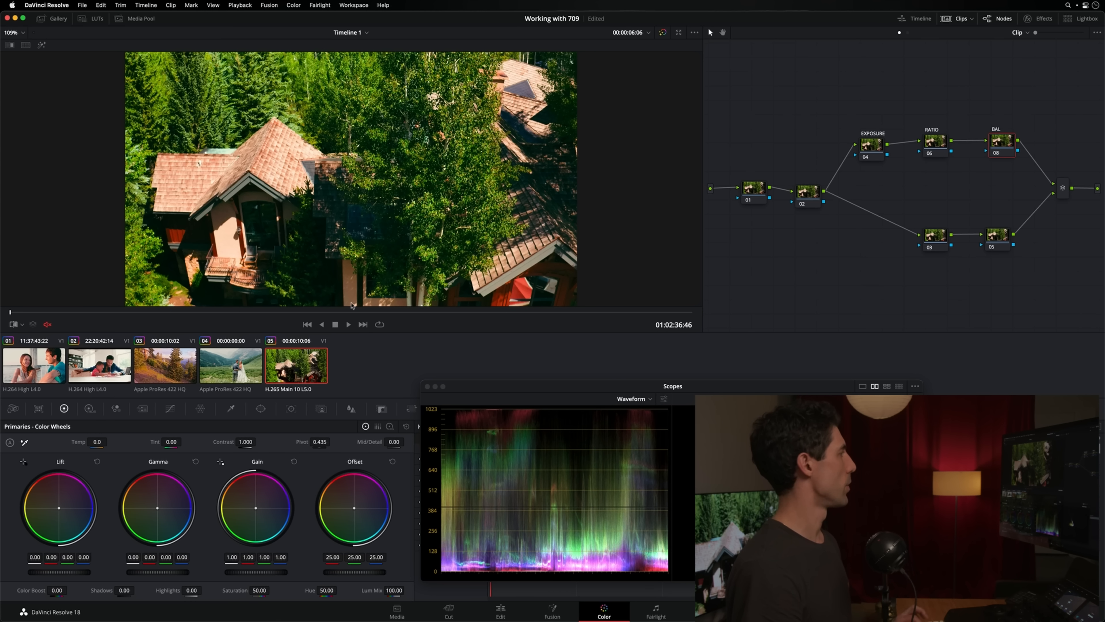
click(759, 191)
drag(752, 191, 754, 195)
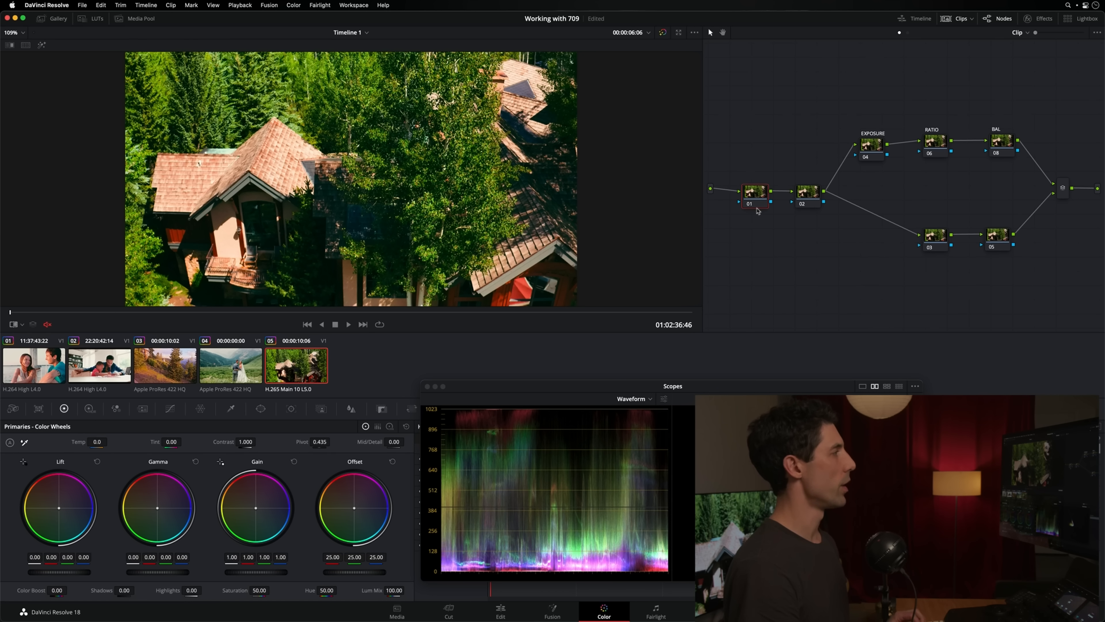
key(super+v)
click(757, 195)
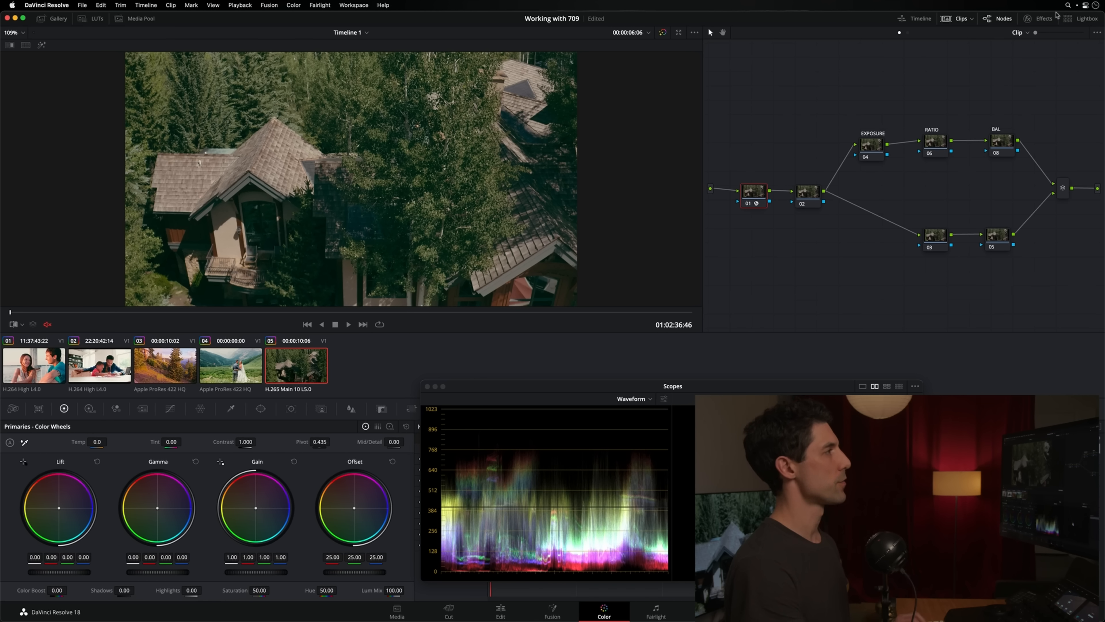
Set the Color Space Transform's maximum input on node 01 to 60 nits and save the project
click(1050, 19)
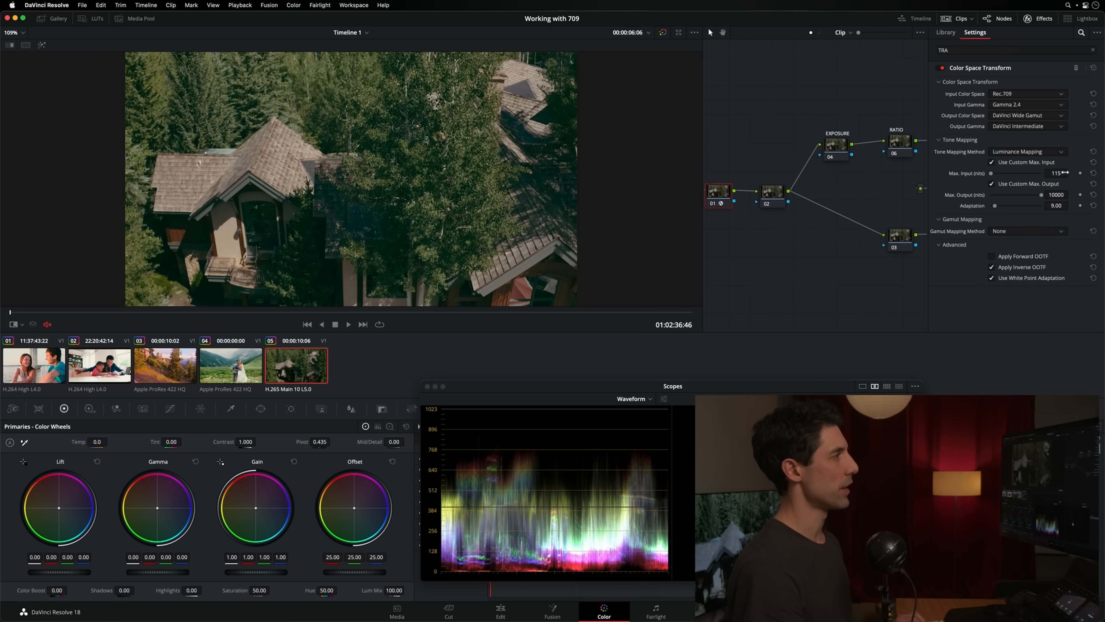
drag(1056, 173, 1025, 173)
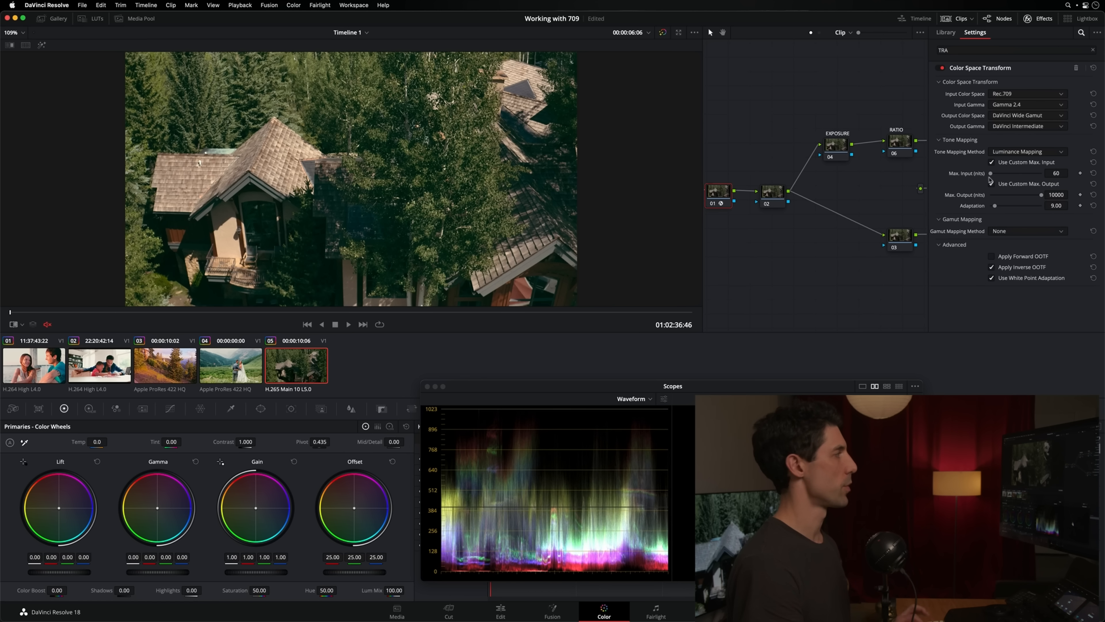
click(1056, 174)
key(super+s)
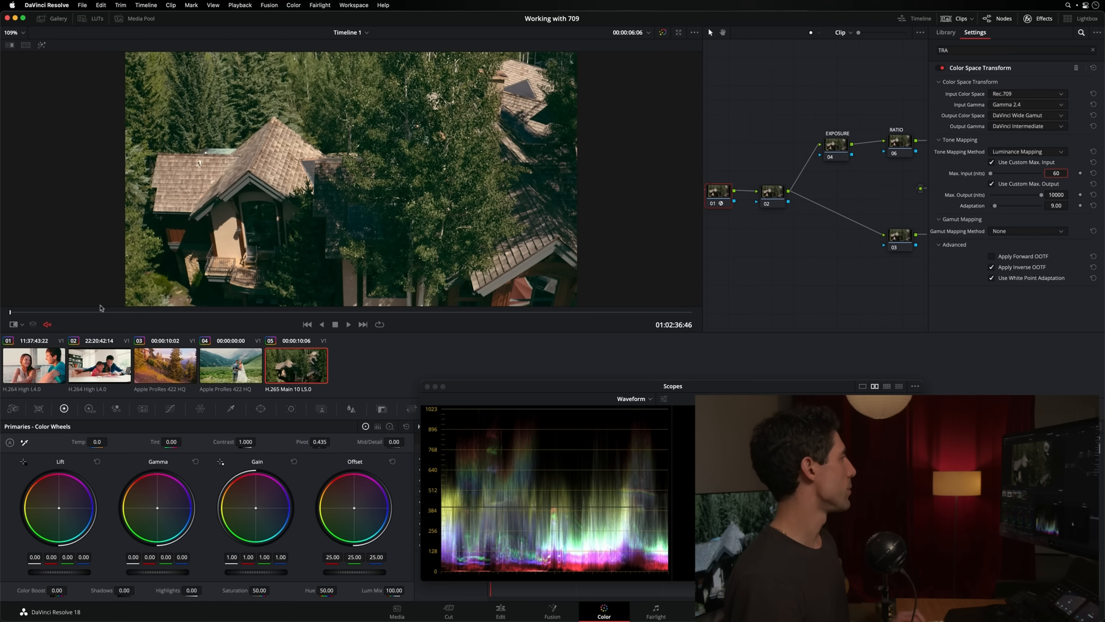
Scrub clip 05 to its last frame, line node 01 up beside node 02, and compare node 01 on and off
drag(102, 313, 734, 321)
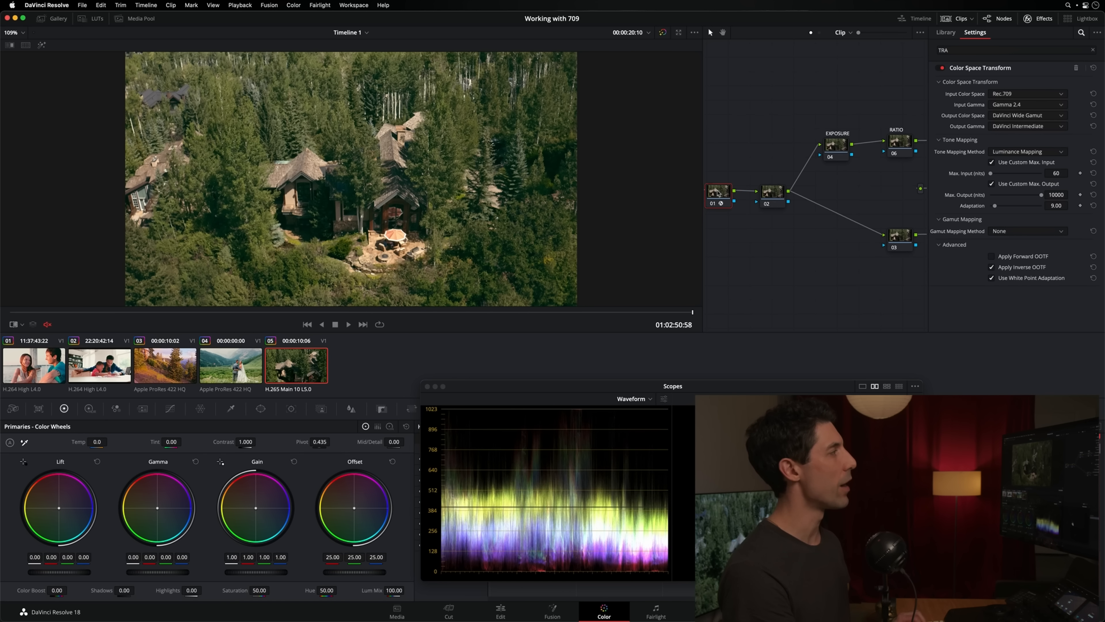
drag(719, 193, 734, 192)
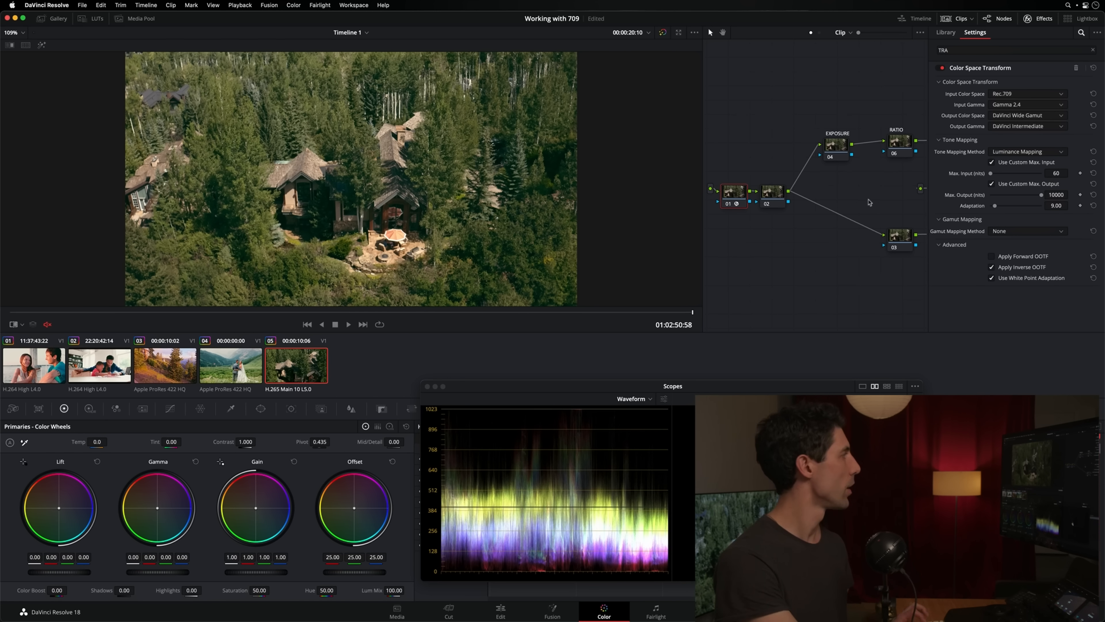
key(super+d)
key(super+d)
Brighten clip 05 slightly by raising the EXPOSURE node's offset to 25.62
click(837, 150)
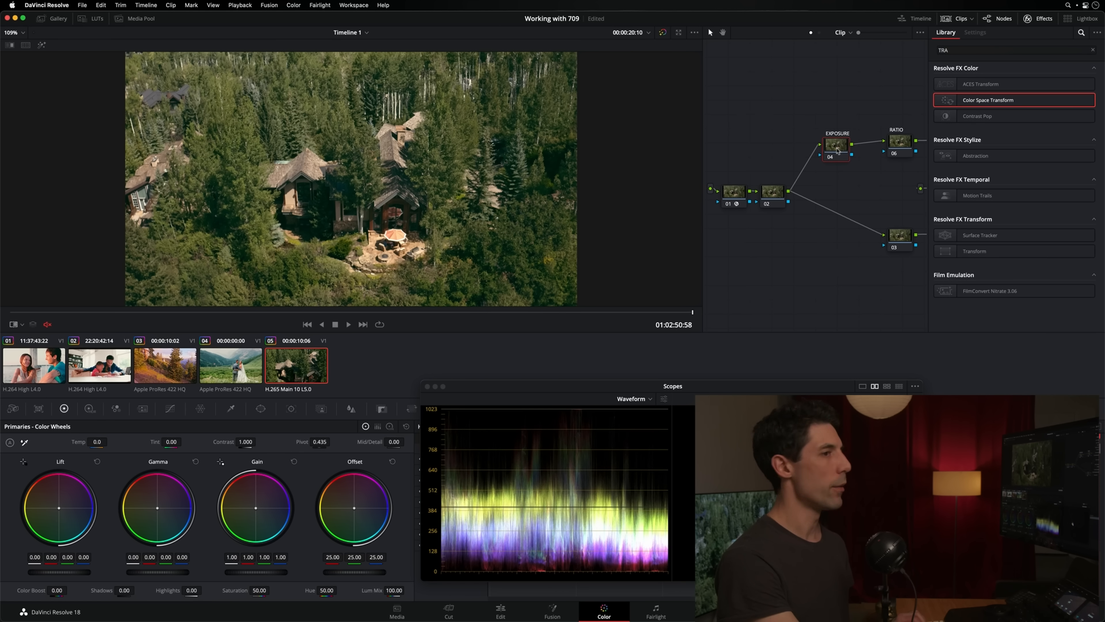
drag(838, 150, 838, 150)
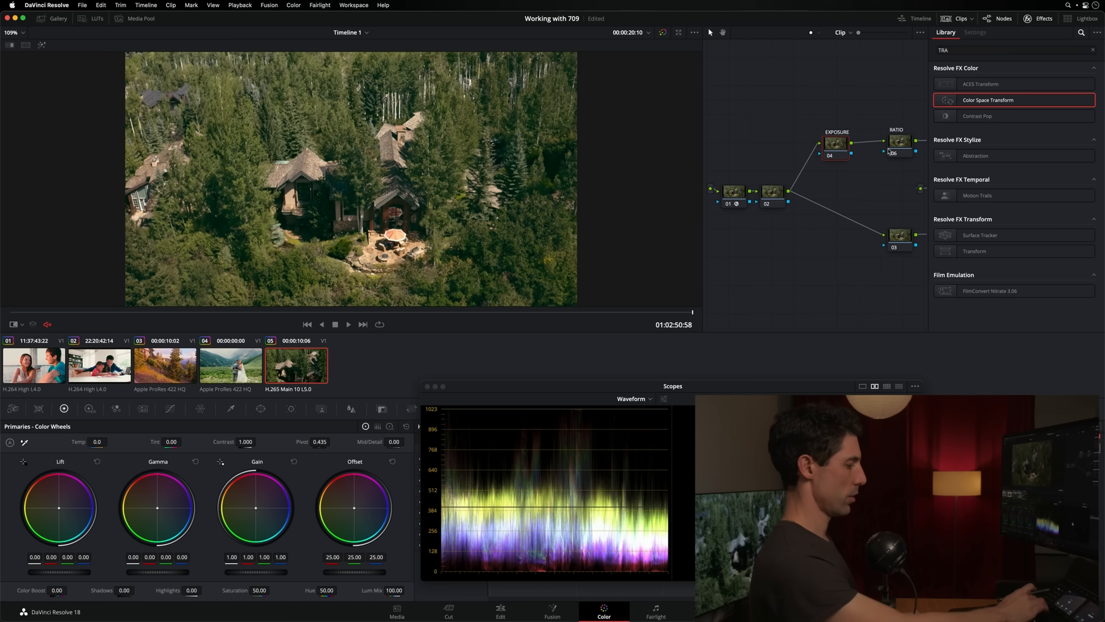
key(KP_Add)
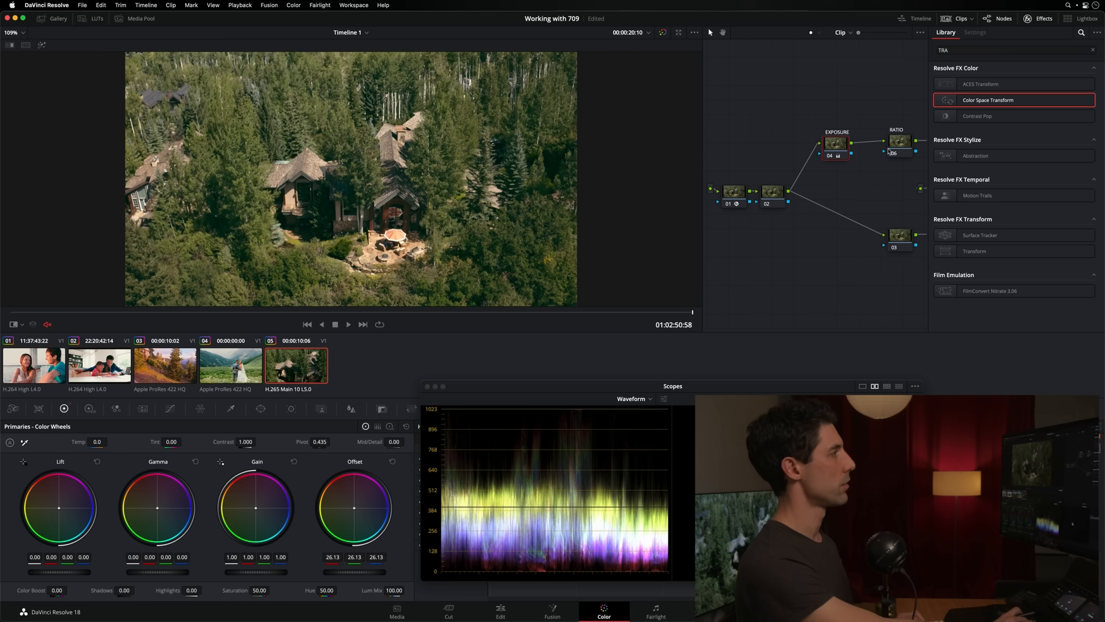
Reduce the green cast with the BAL node's offset at about 26.03, 24.16 and 23.86, comparing the node on and off
scroll(873, 134, right, 6)
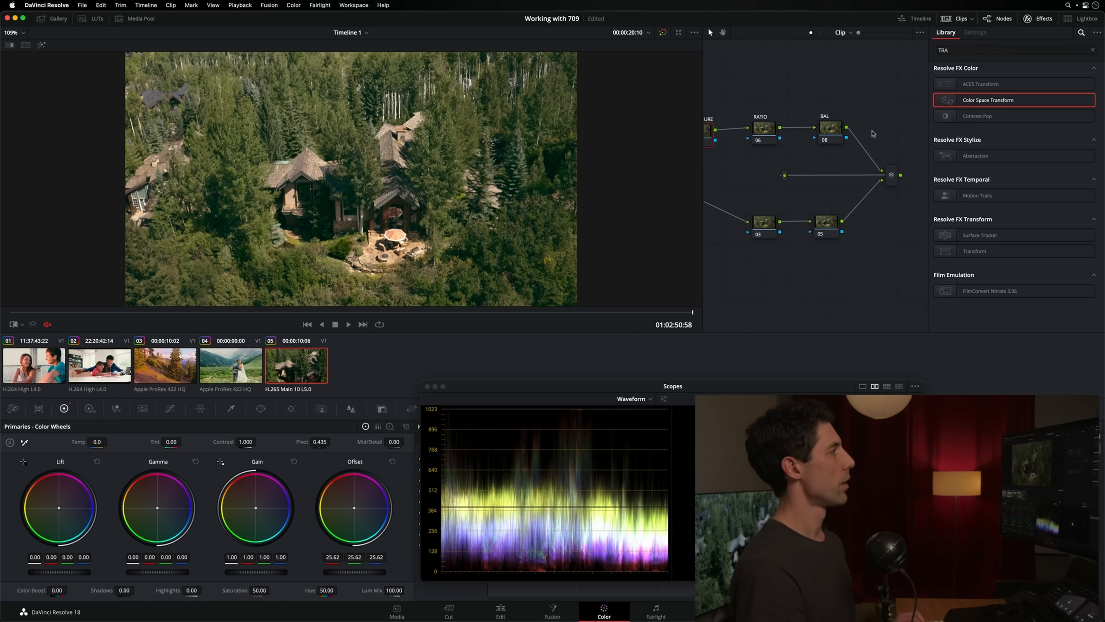
click(823, 130)
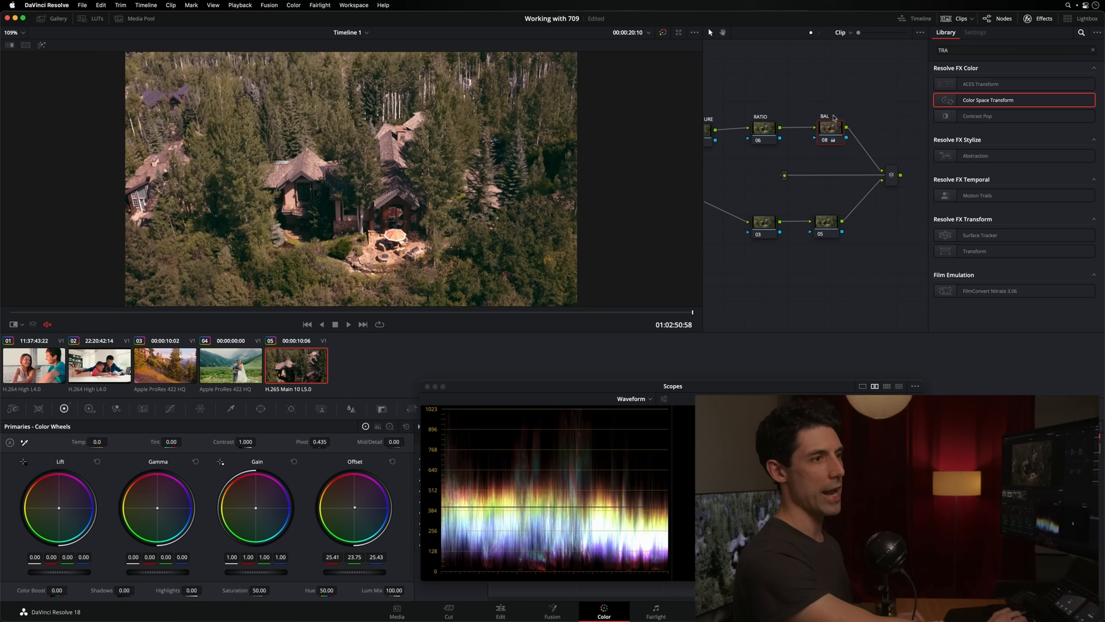
key(super+d)
key(super+d)
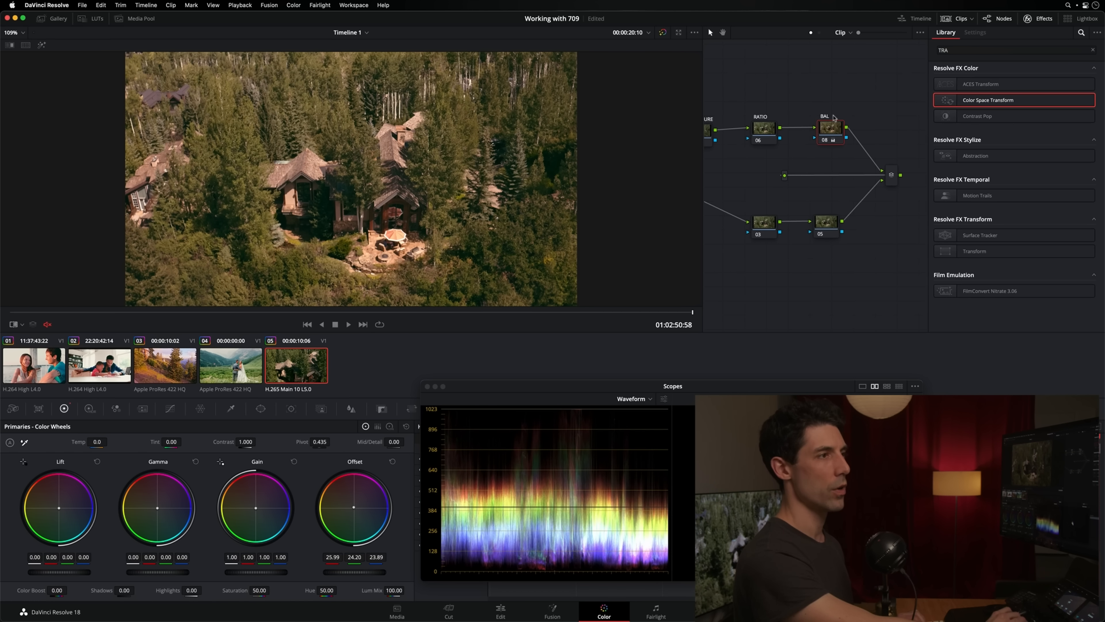
key(super+d)
key(super+d)
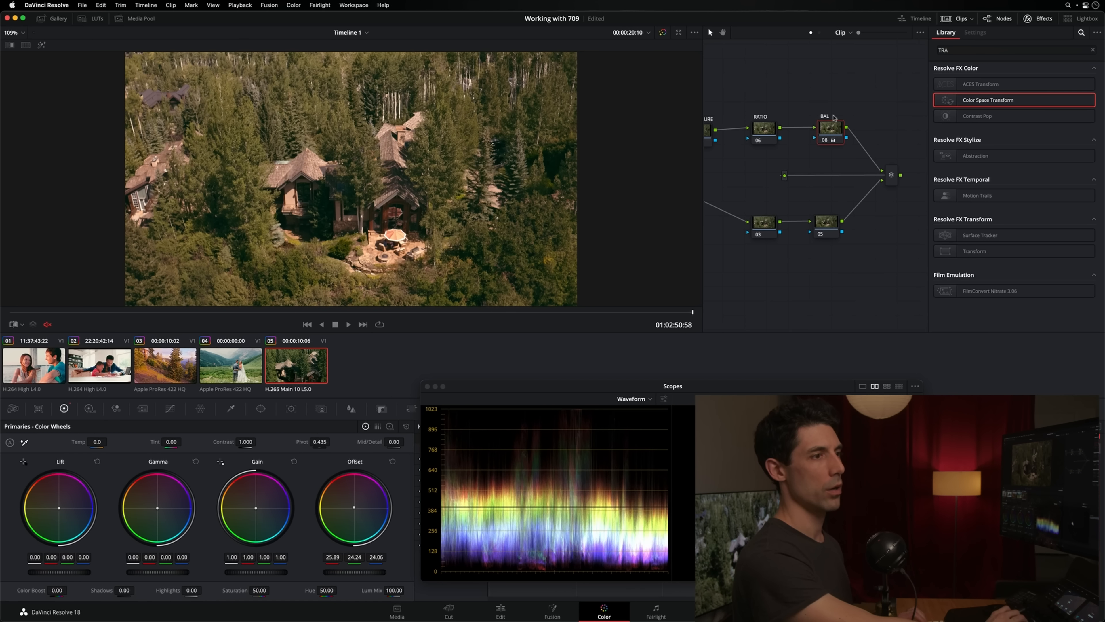
key(super+d)
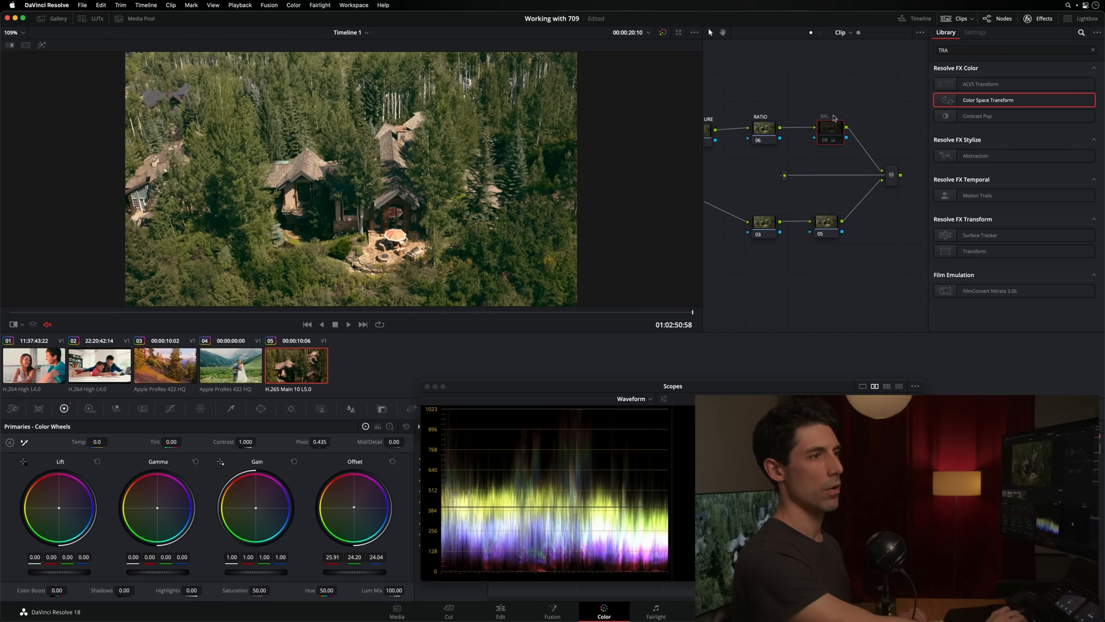
key(super+d)
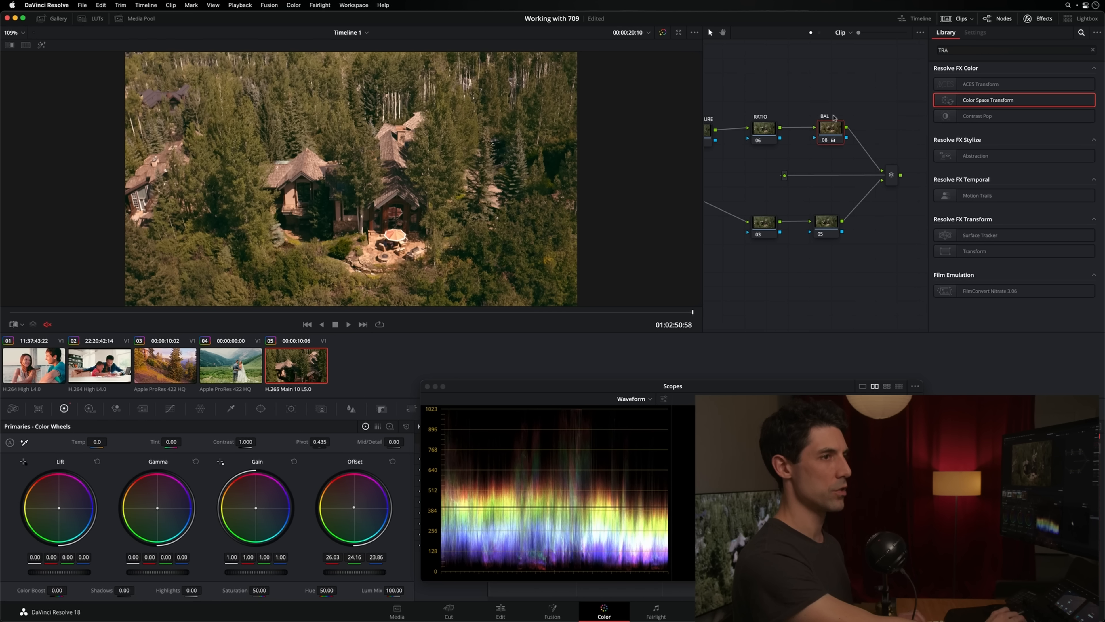
Fine-tune the BAL node's offset to 25.78, 24.37 and 24.13 while comparing it on and off, and save the project
key(super+d)
key(super+d)
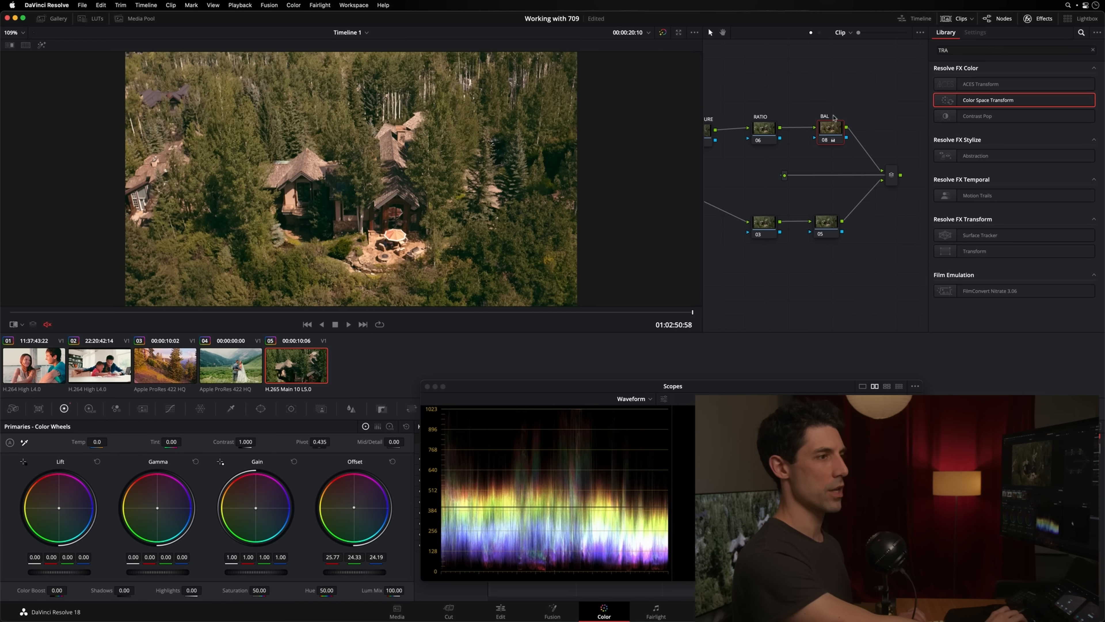
key(super+d)
key(super+d)
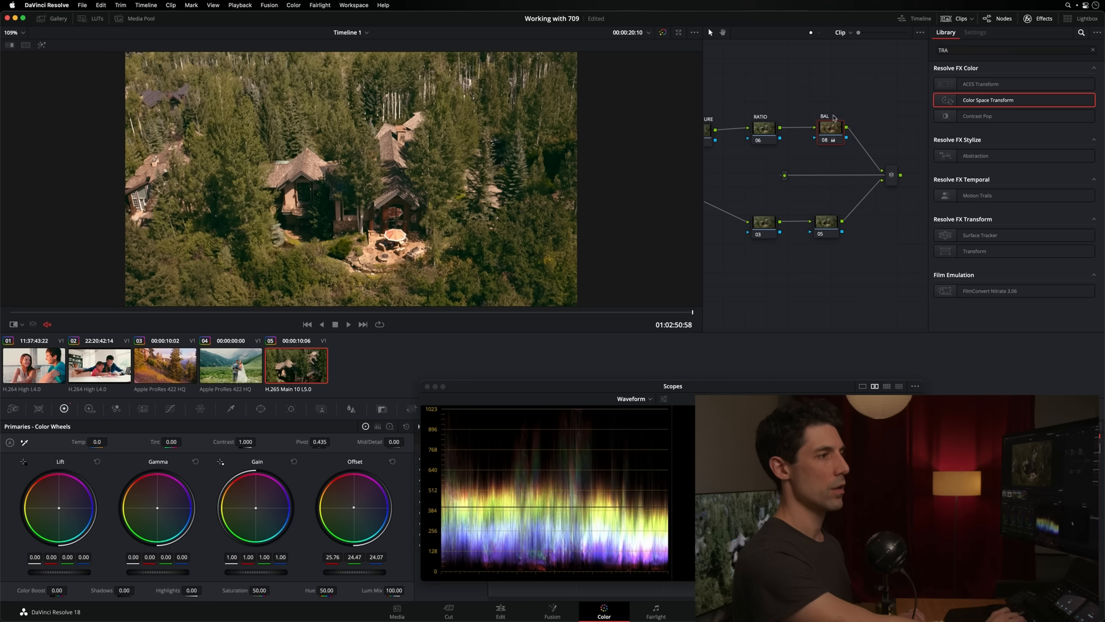
key(super+d)
key(super+d)
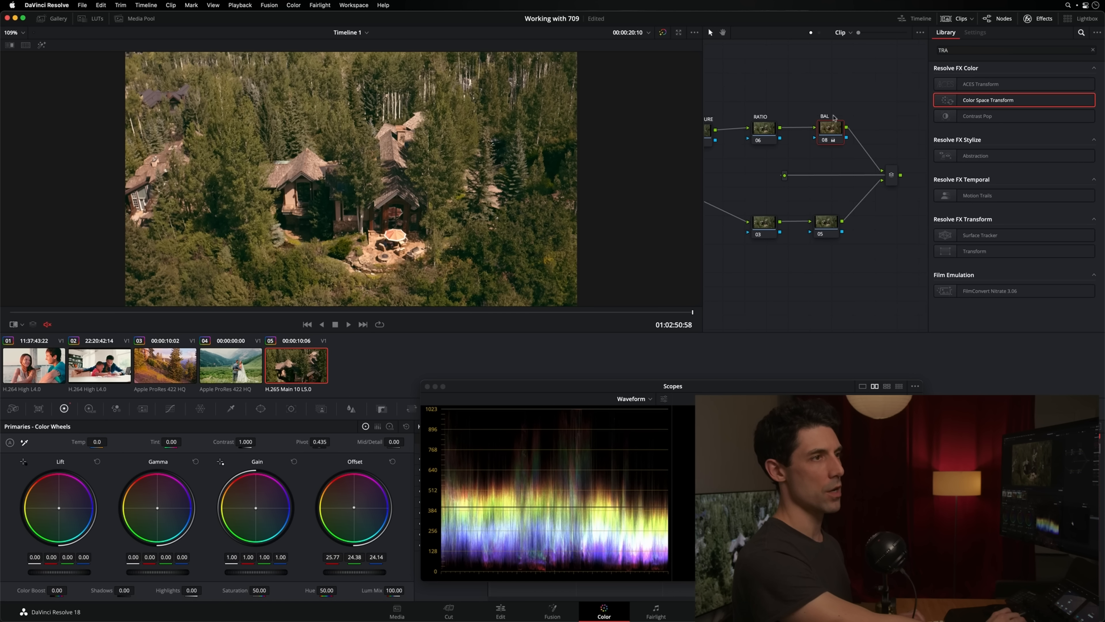
key(super+d)
key(super+d)
key(super+s)
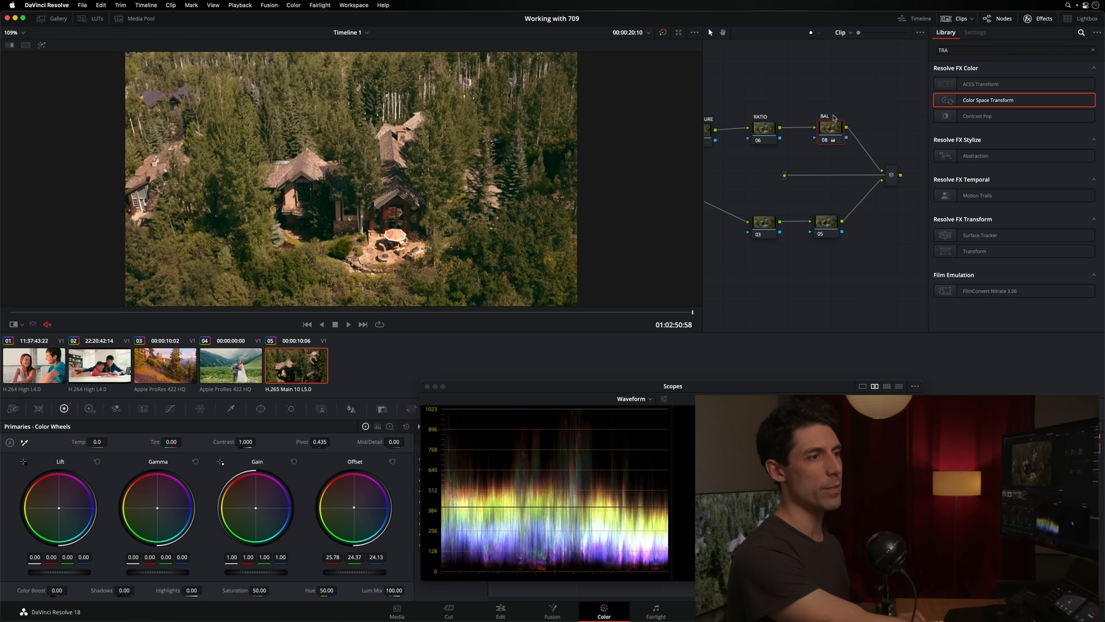
Compare clip 05 with the BAL node switched on and off
key(super+d)
key(super+d)
key(super+d)
key(super+d)
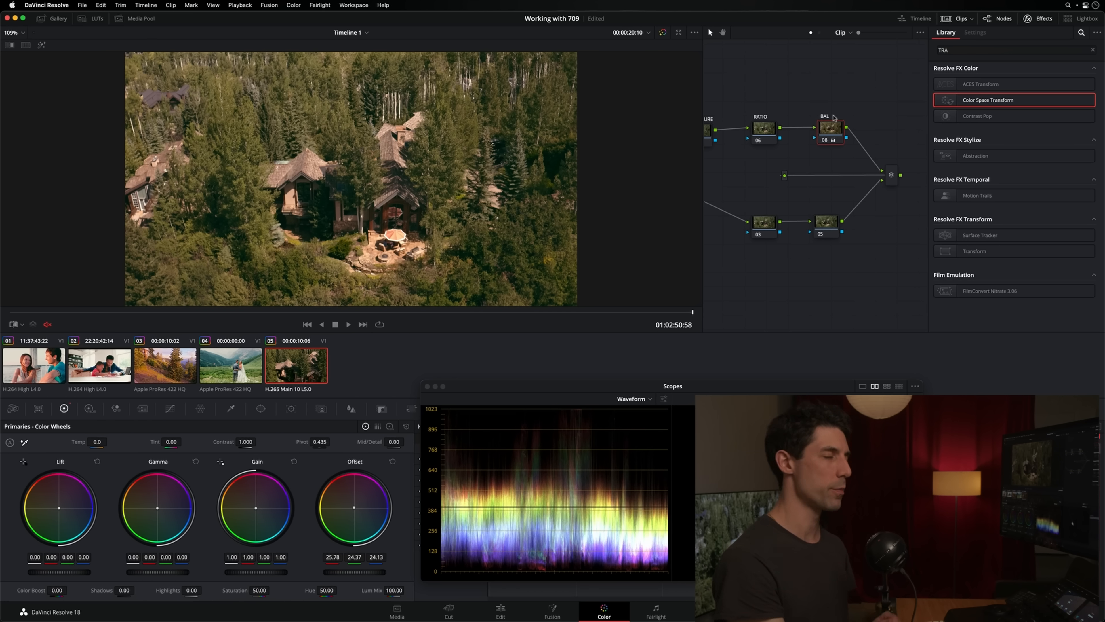
Check the gain adjustment of node 06 on clip 04 as a reference for clip 05's lower branch
click(830, 222)
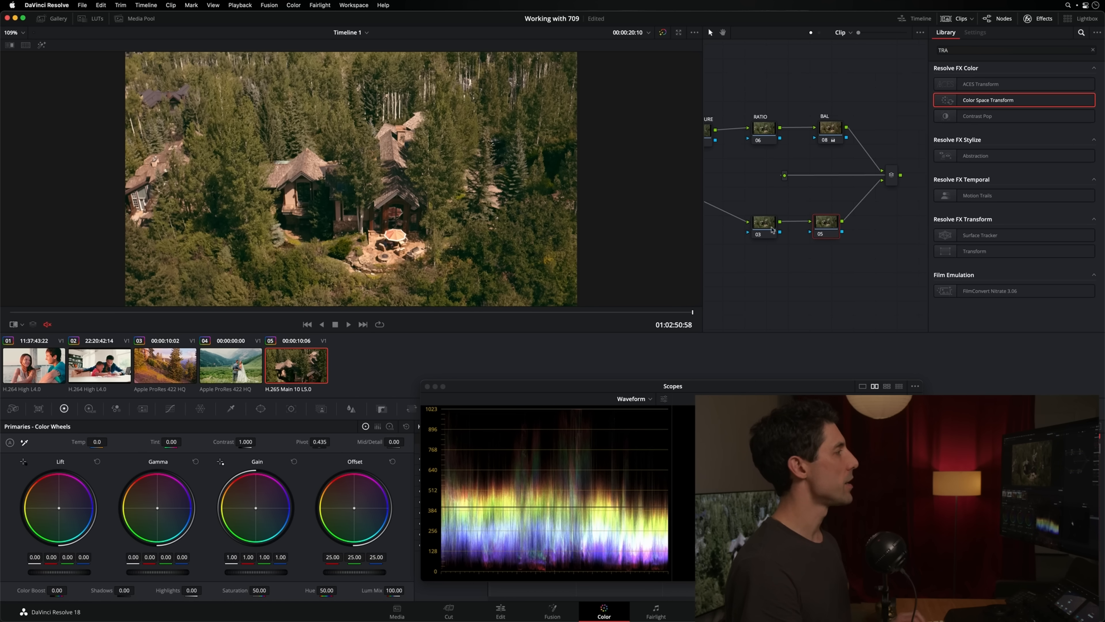
click(223, 370)
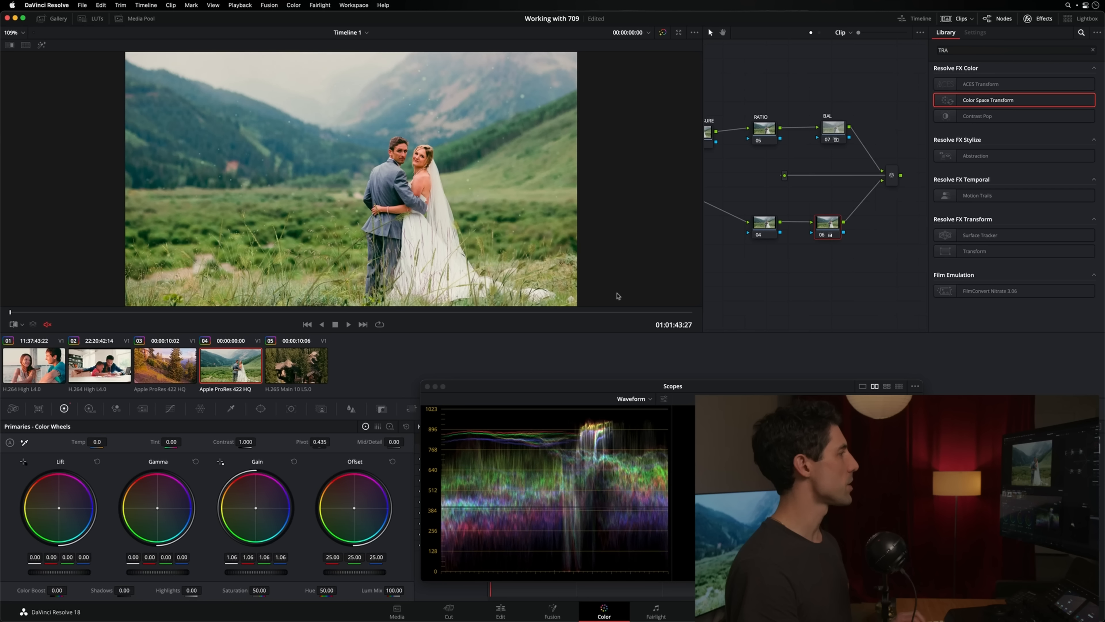
right_click(830, 225)
click(836, 223)
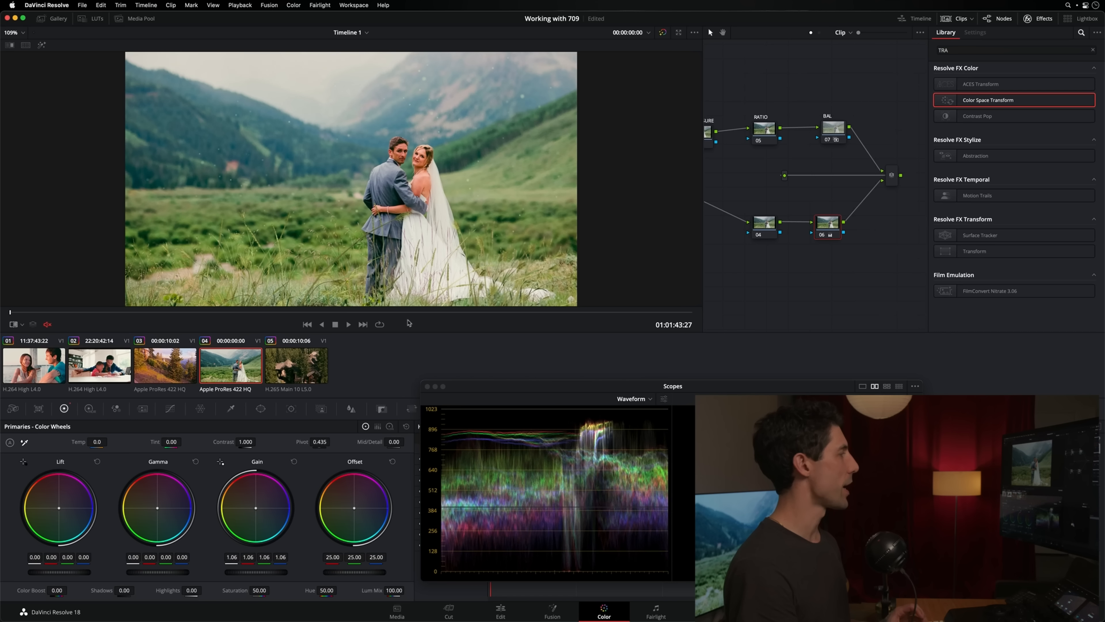
Set node 05 on clip 05 to gain 1.09 and gamma 0.02, comparing it on and off at a mid-clip frame
key(Down)
drag(827, 222, 825, 221)
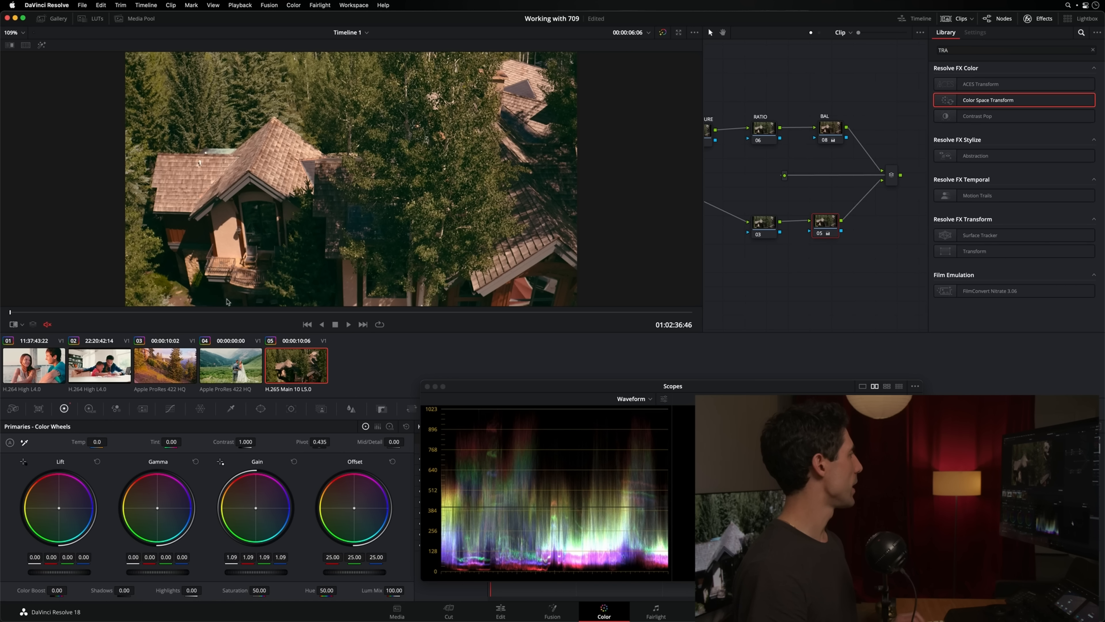
drag(239, 314, 396, 312)
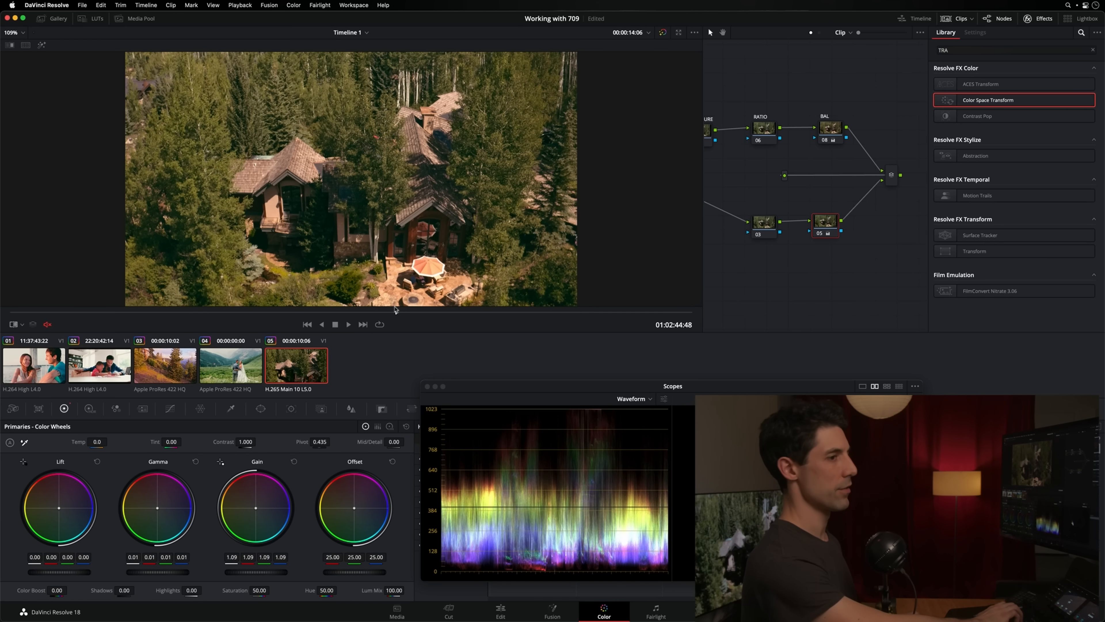
key(super+d)
key(super+d)
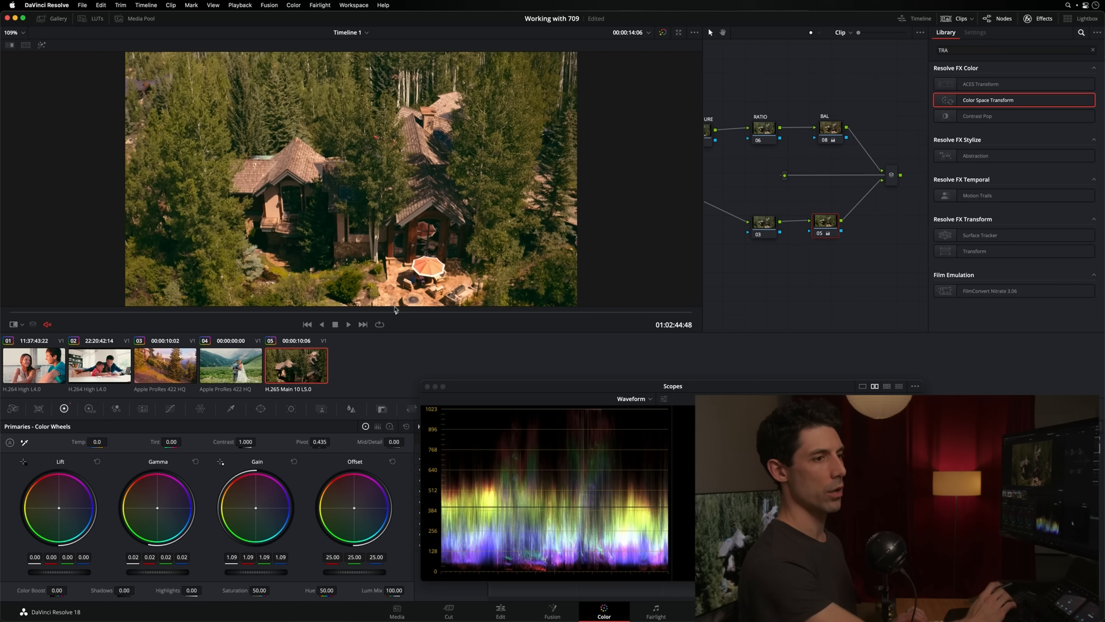
key(super+d)
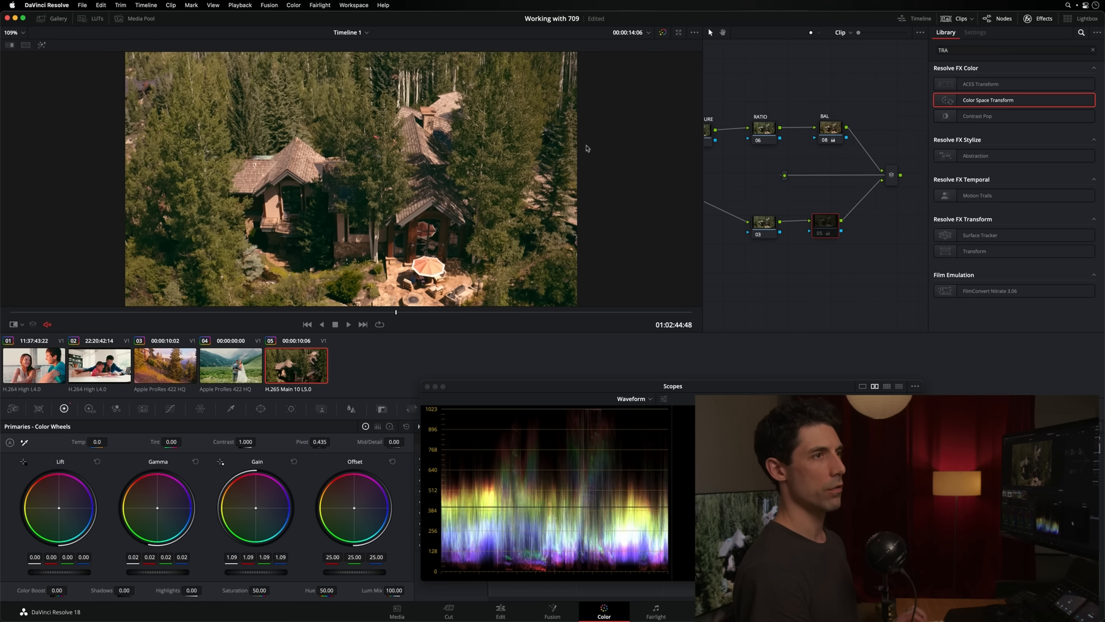
key(super+d)
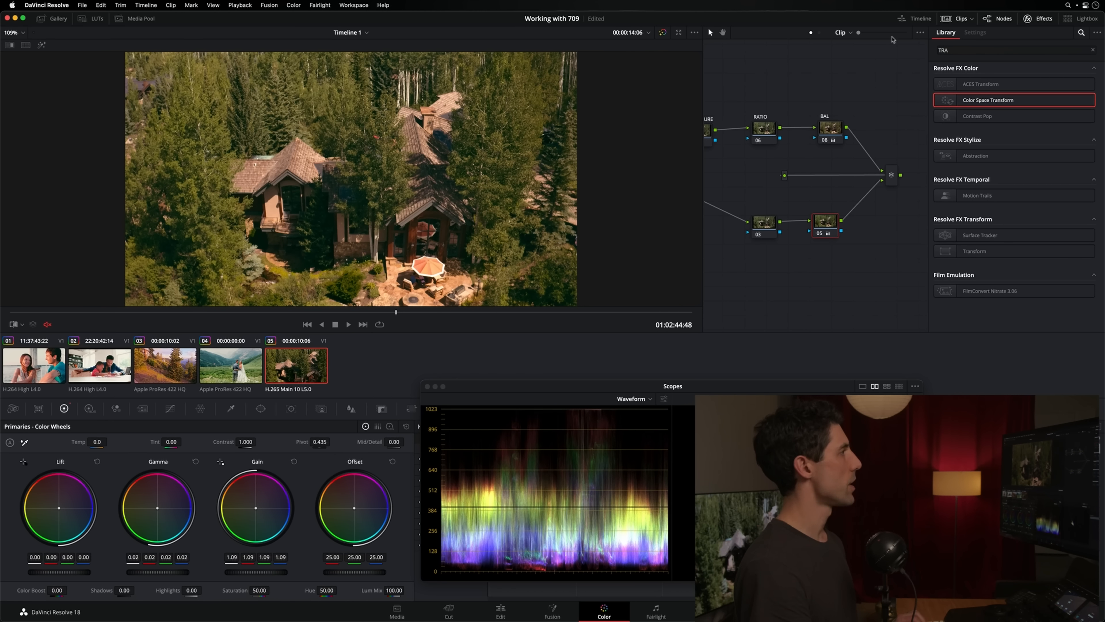
Hide the clip thumbnails and effects library, and lower the RATIO node's contrast to 0.971
click(954, 19)
click(1030, 20)
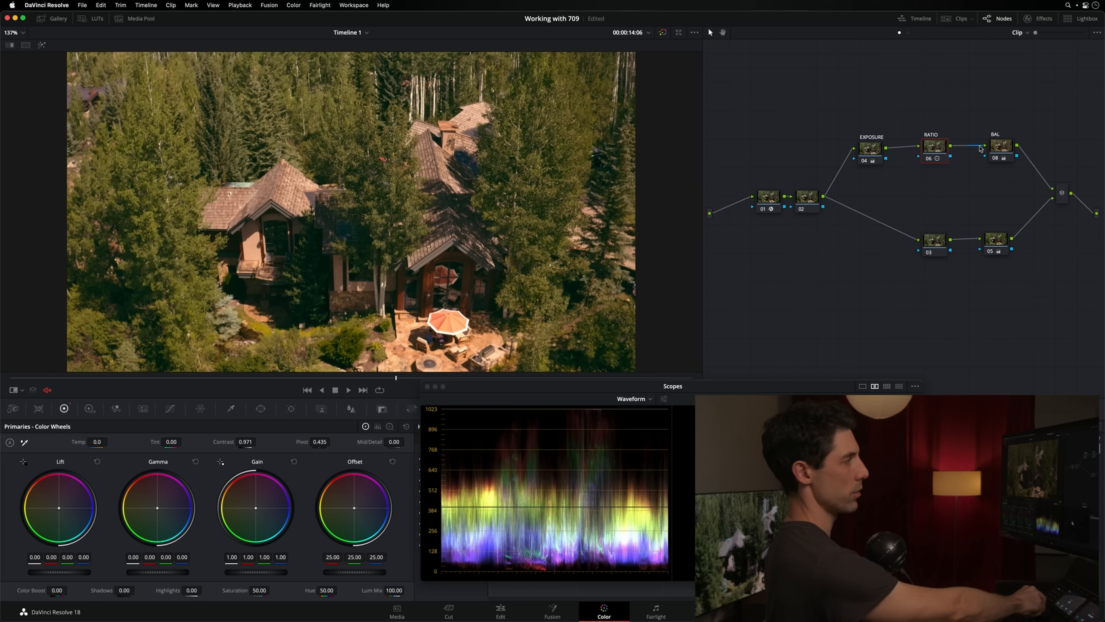
Set node 03's shadows to 0.70 on clip 05 while comparing the node on and off
drag(928, 252, 925, 251)
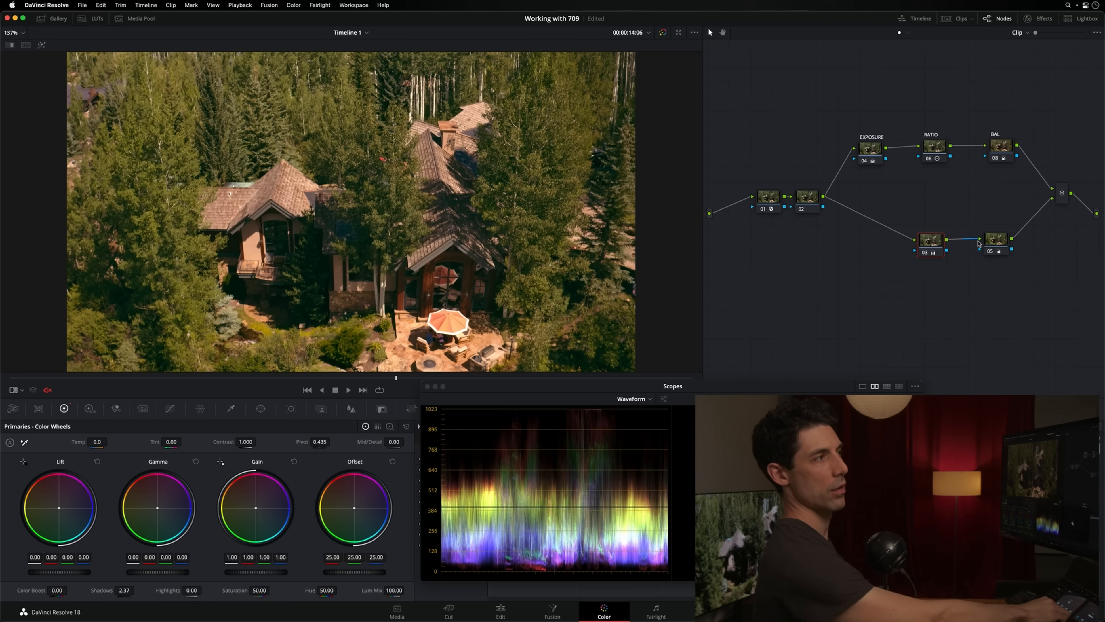
key(super+d)
key(super+d)
key(super+d)
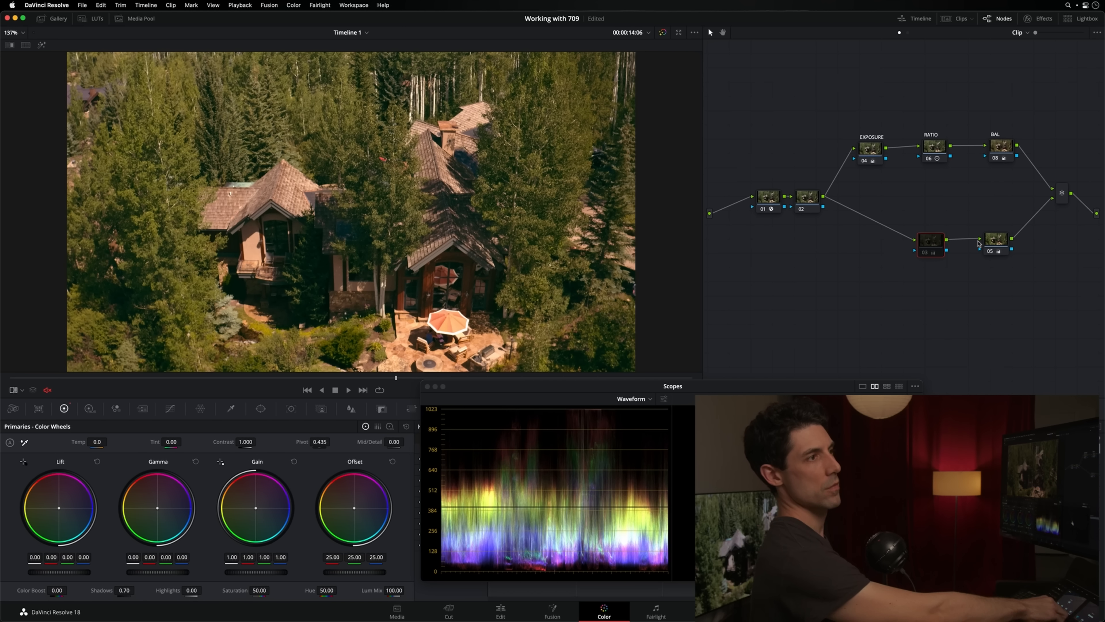
key(super+d)
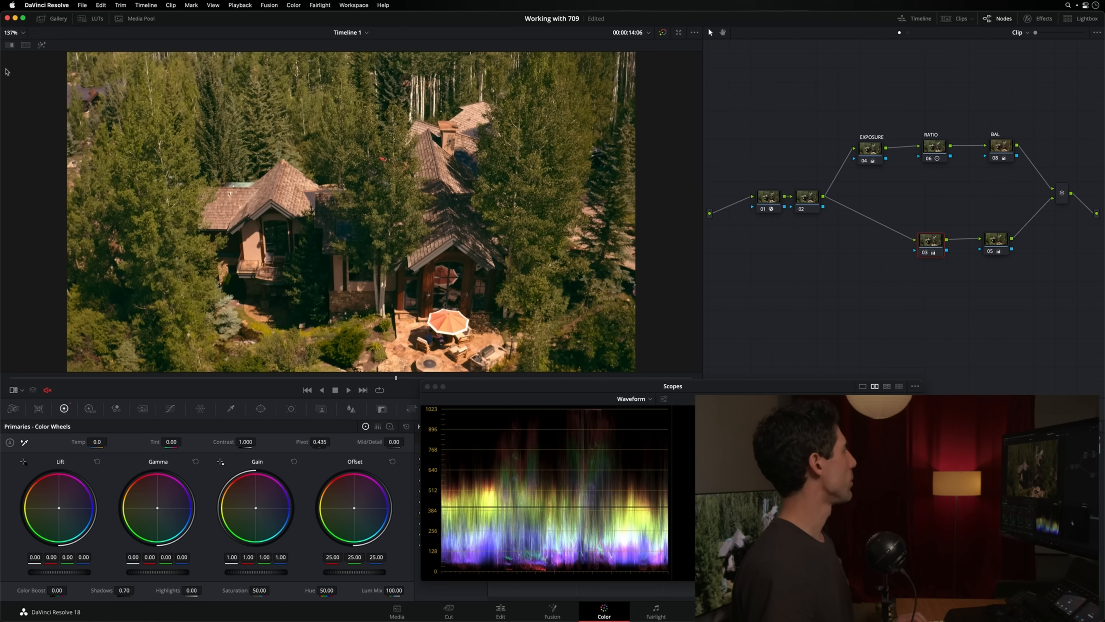
Compare clip 05's first frame with the ungraded reference still 1.13.1, and view it with the grades bypassed
click(54, 19)
double_click(190, 120)
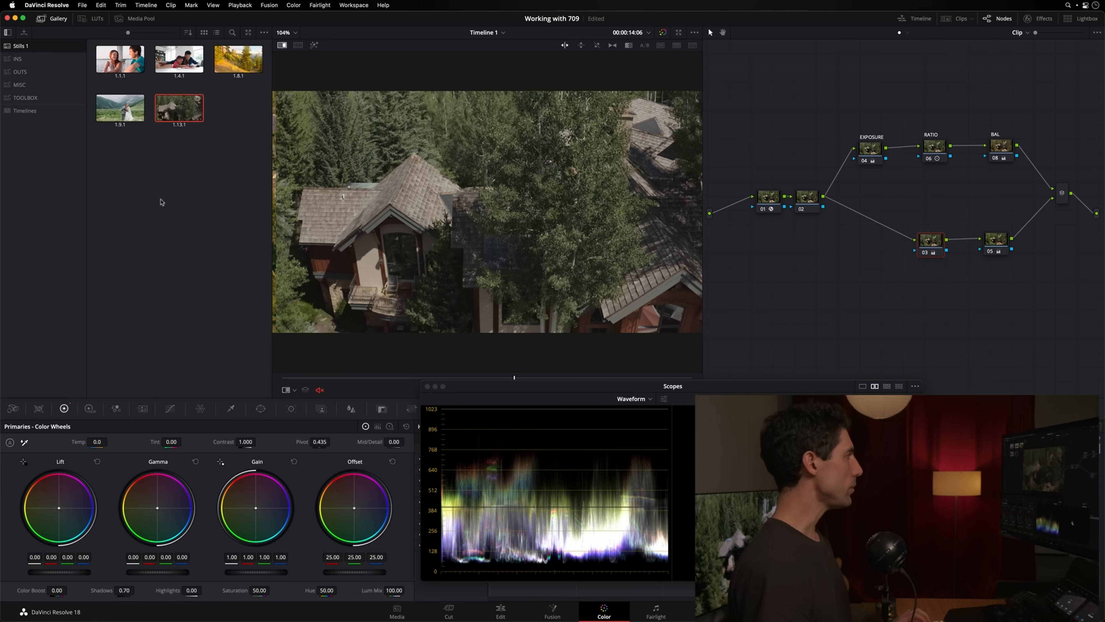
drag(292, 378, 224, 390)
key(super+w)
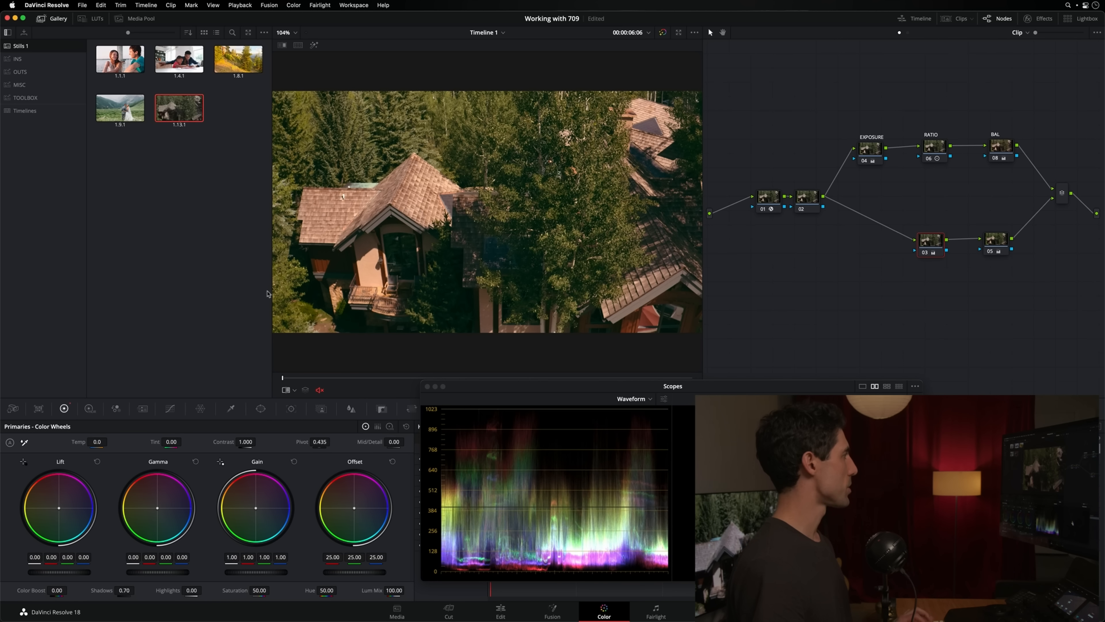
key(super+w)
key(super+w)
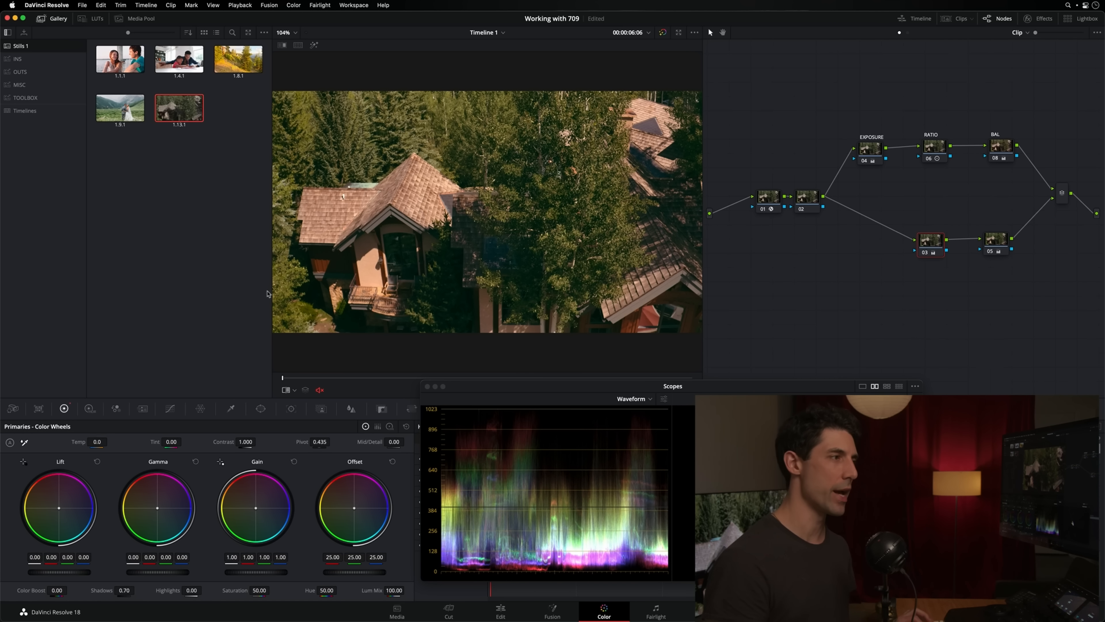
key(shift+d)
key(shift+d)
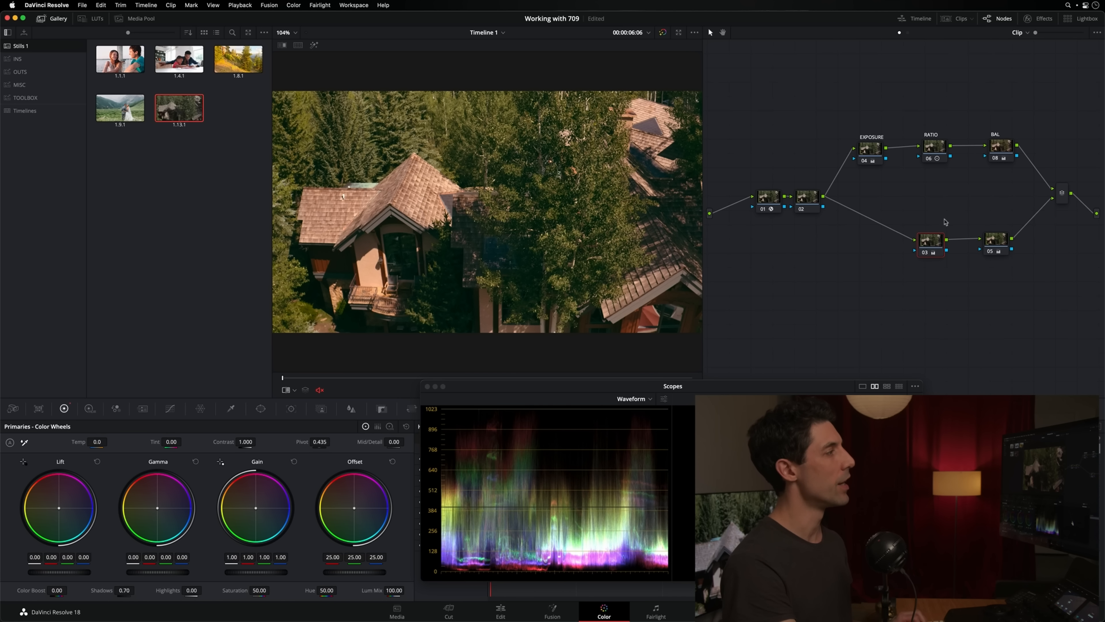
Shift node 03 closer to node 02 and show the Color Space Transform settings of node 01
drag(930, 244, 898, 246)
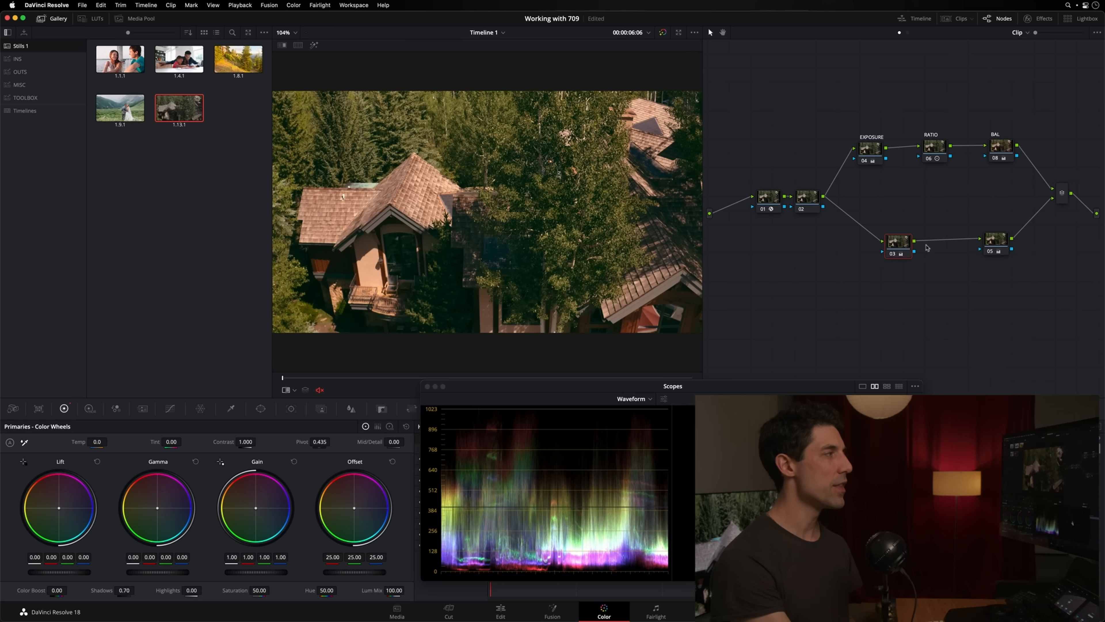
click(776, 199)
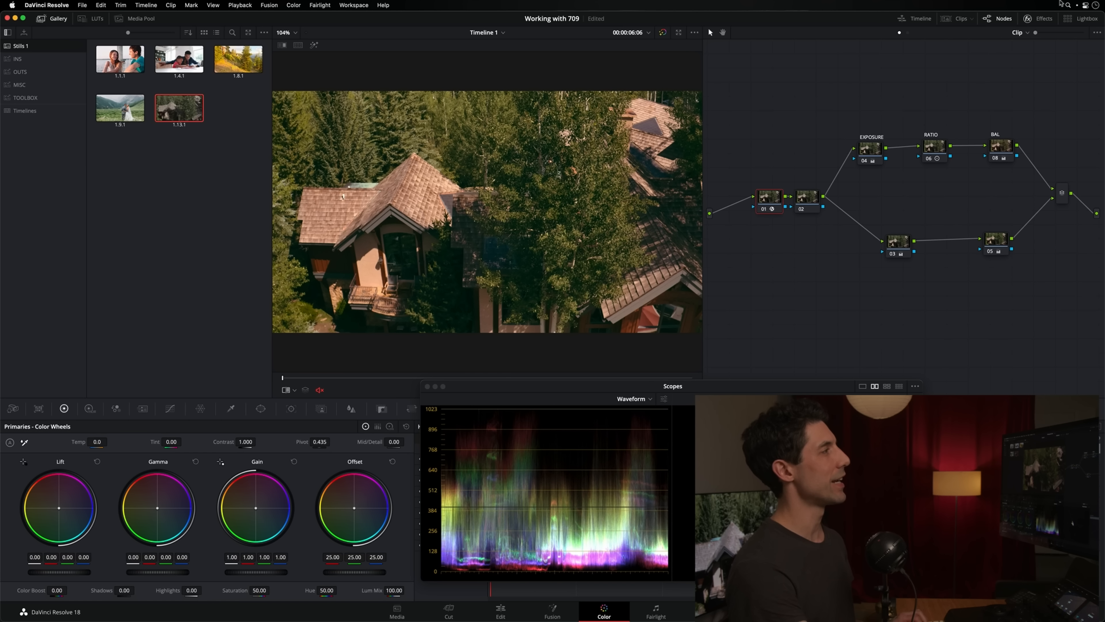
click(1046, 19)
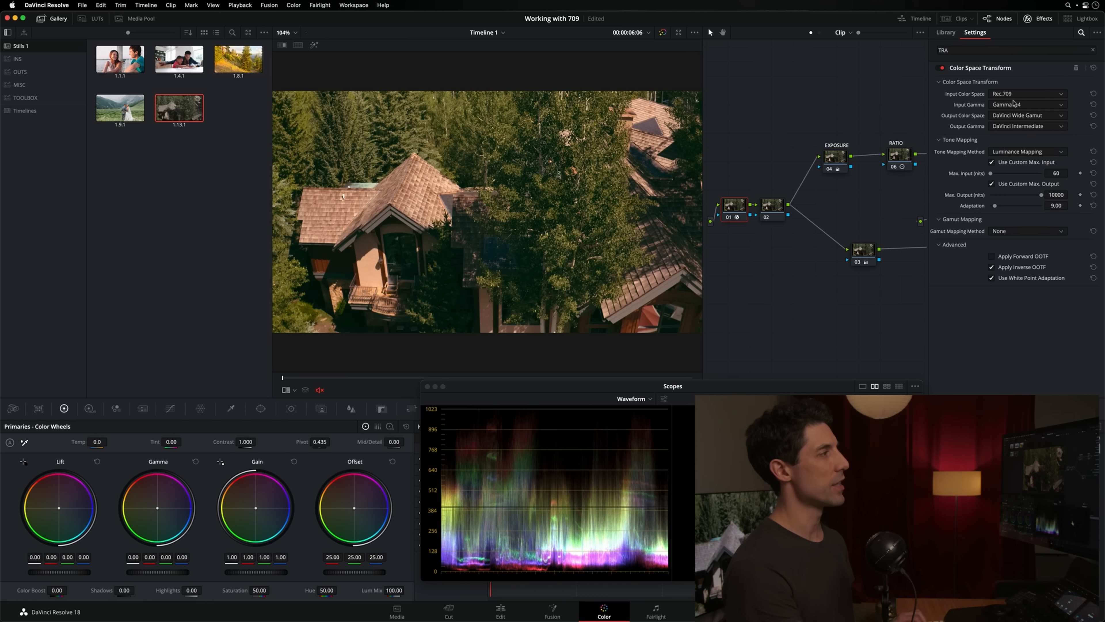